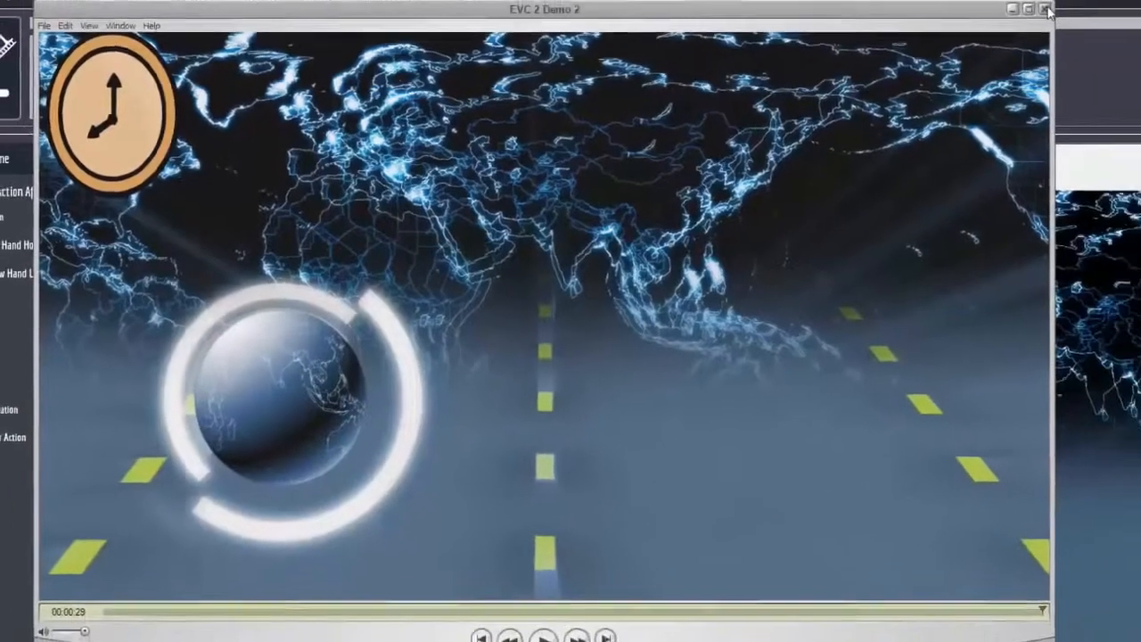
Close the demo video and open the first slide's animation customization to view its text settings.
click(1128, 2)
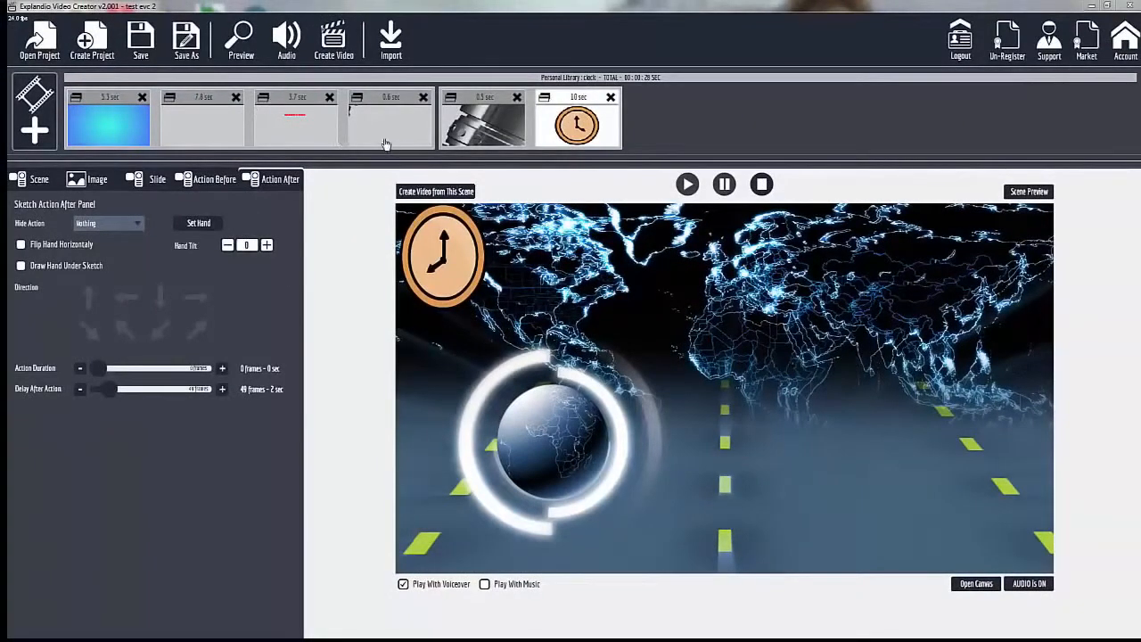
click(106, 100)
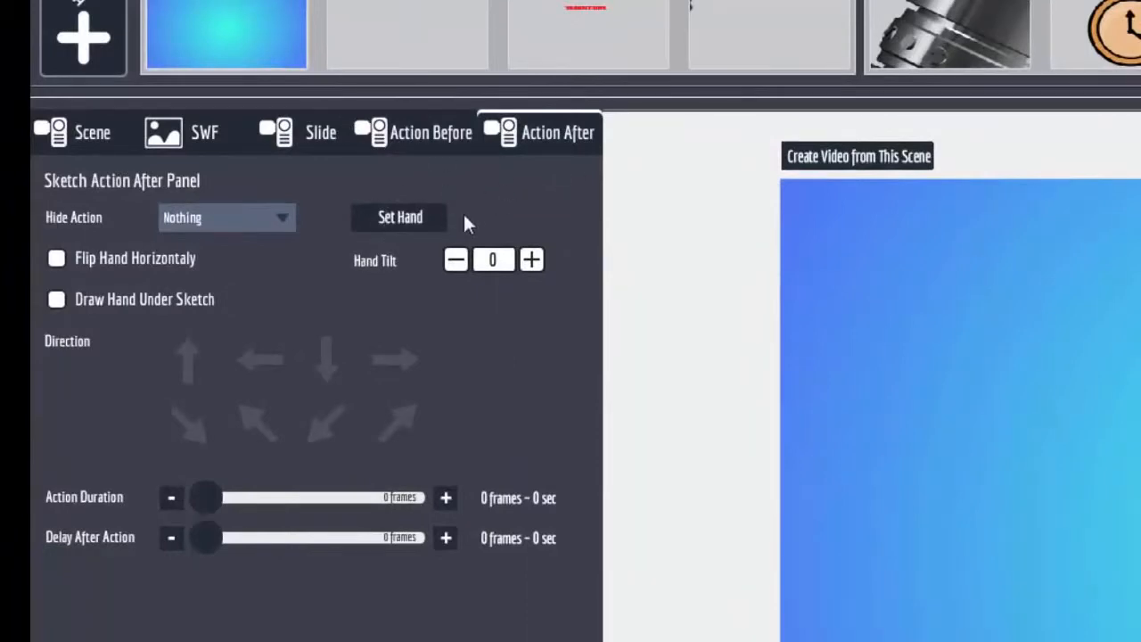
click(324, 139)
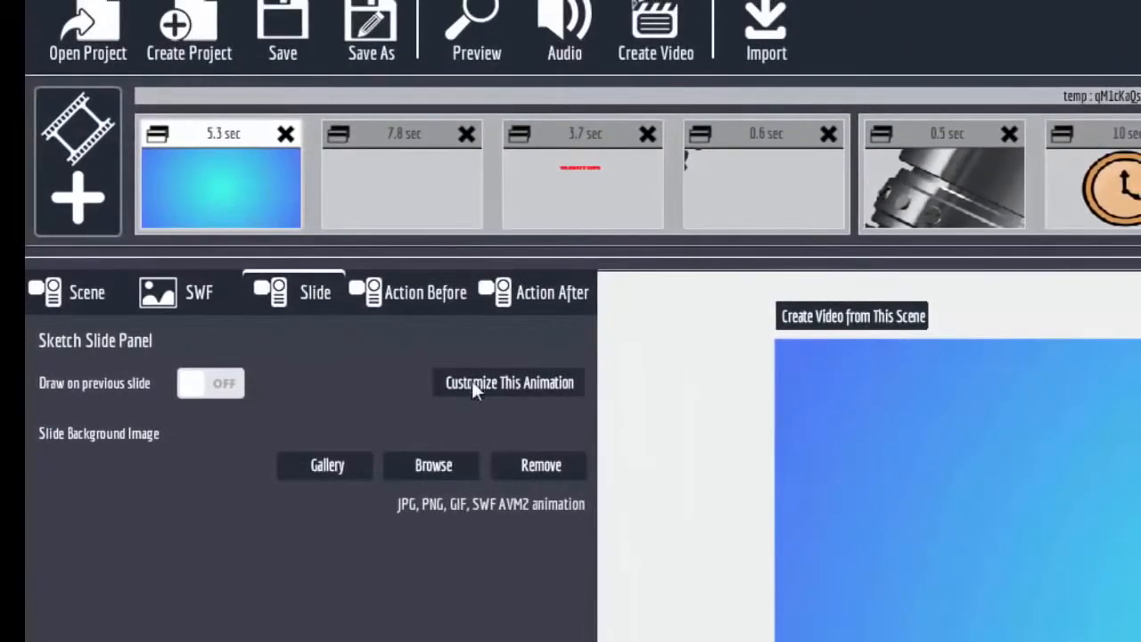
click(504, 377)
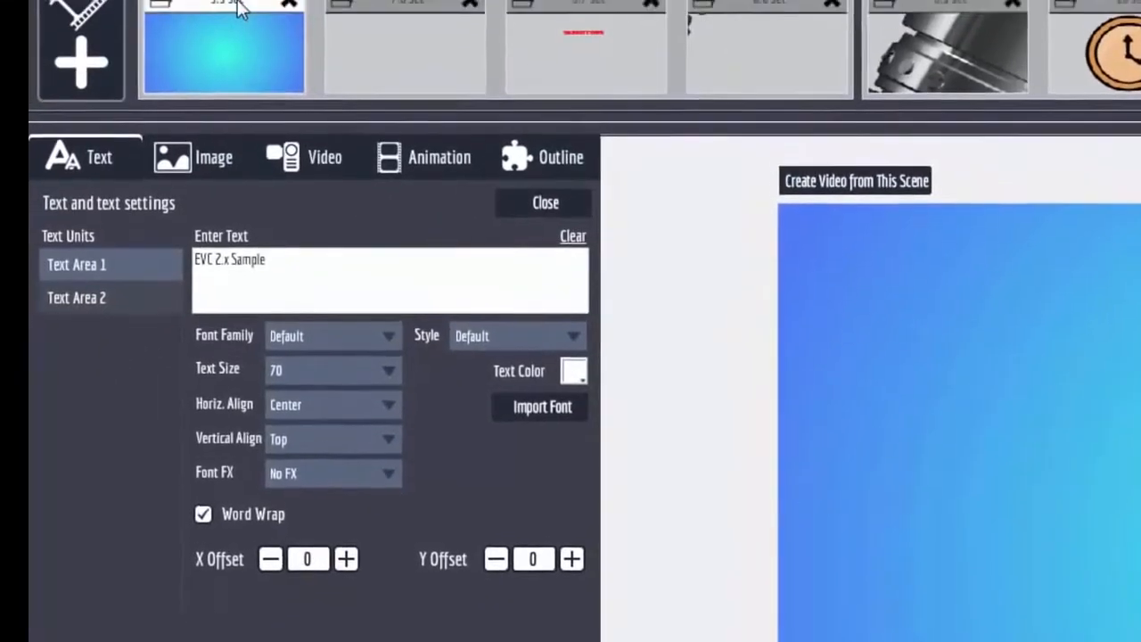
View the options for adding a sketch scene and dismiss them without adding one.
click(238, 36)
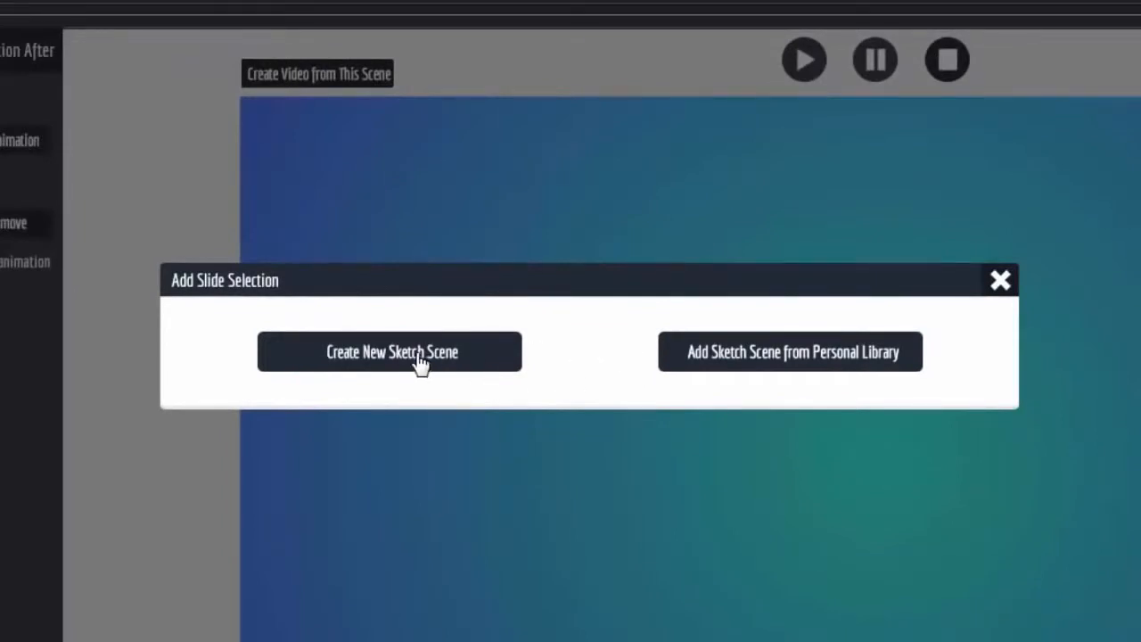
click(998, 281)
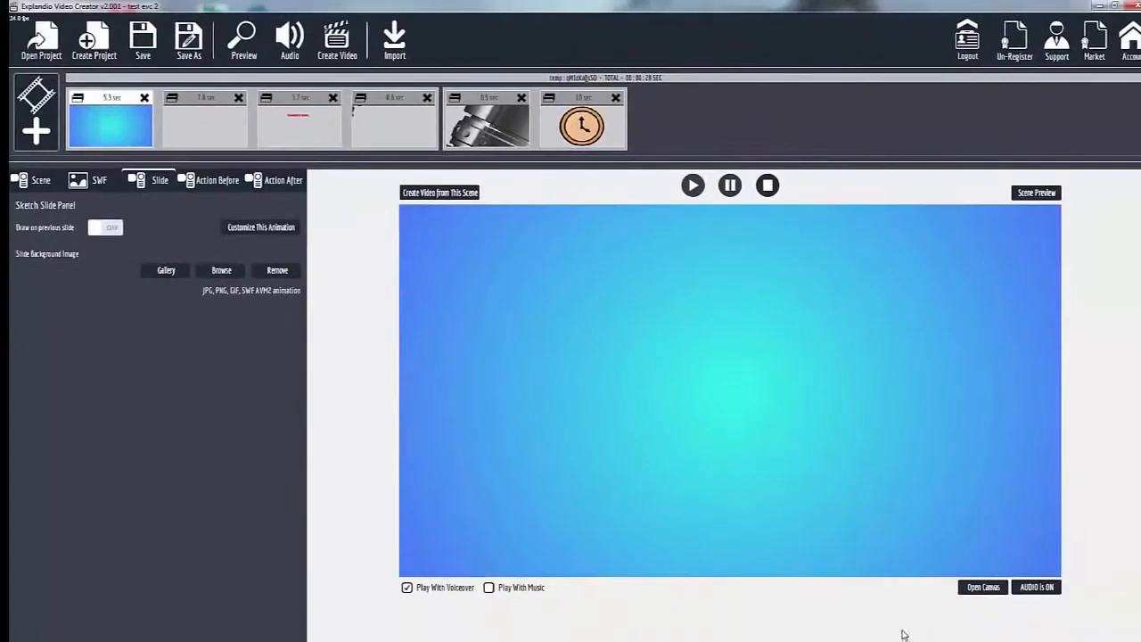
Open the first slide on the canvas and view the choices for adding an animation or slide.
click(995, 588)
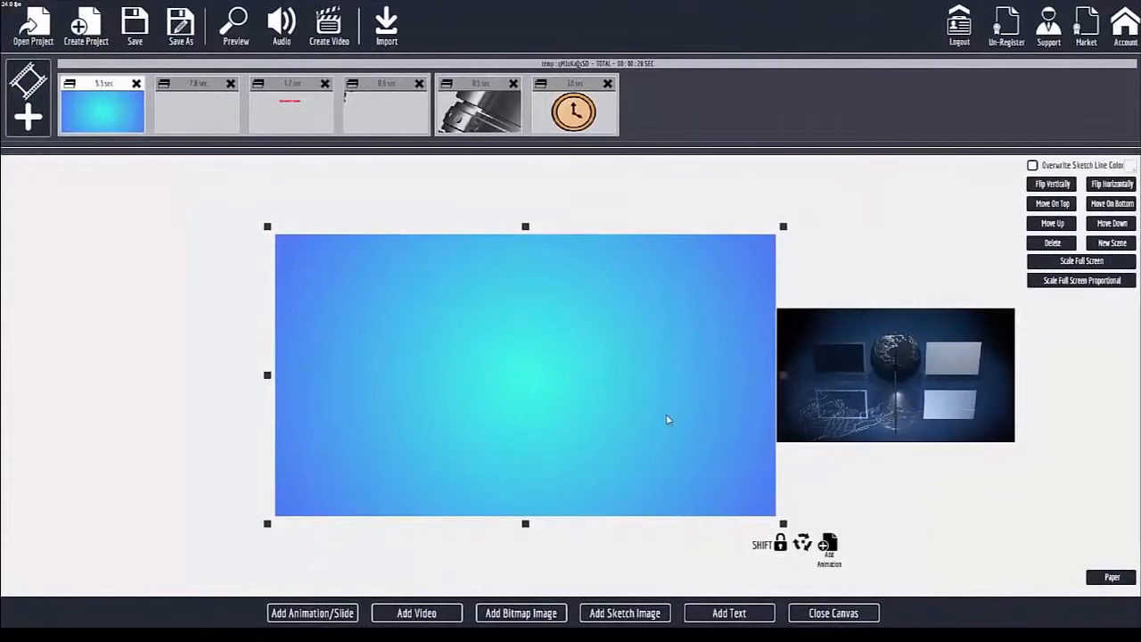
scroll(662, 324, down, 5)
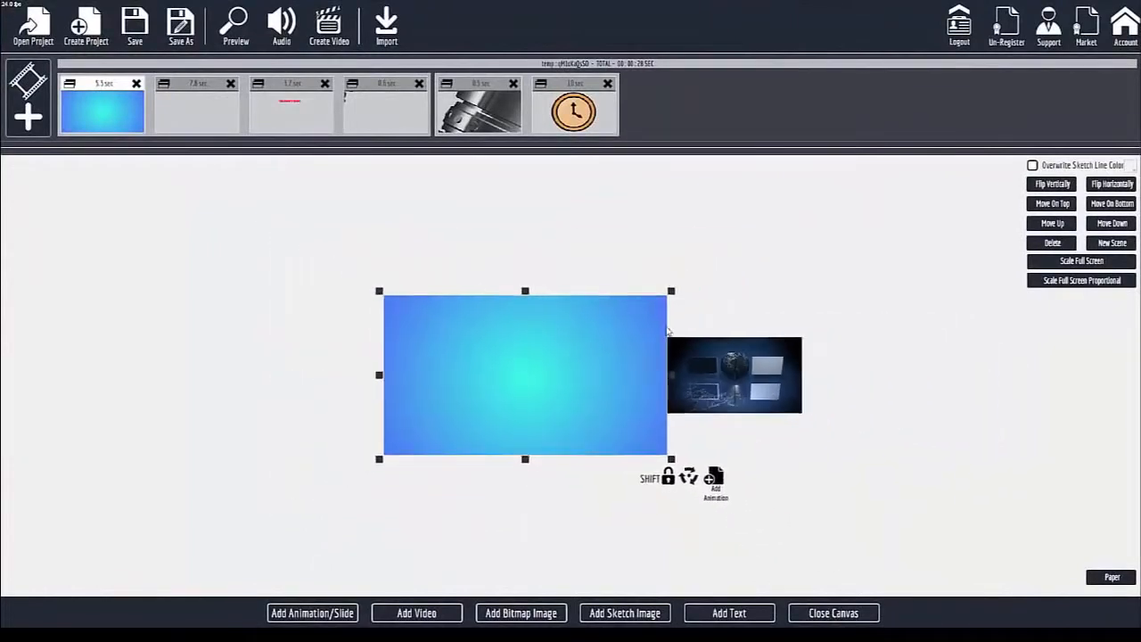
scroll(667, 331, up, 6)
scroll(666, 330, down, 2)
scroll(667, 331, down, 2)
scroll(666, 330, up, 5)
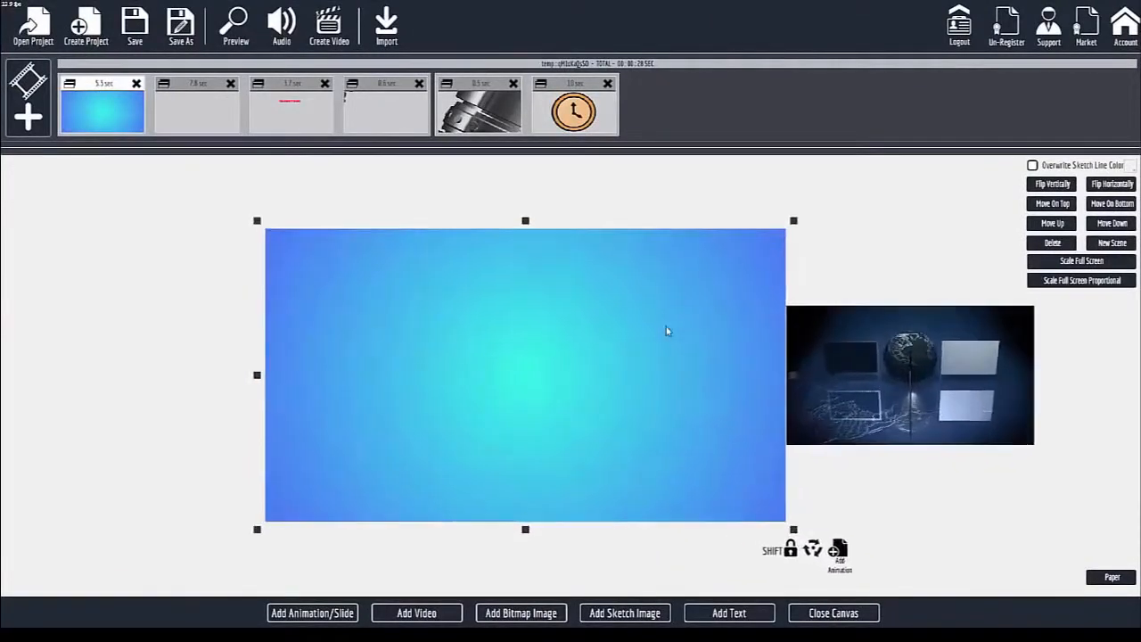
scroll(666, 331, down, 4)
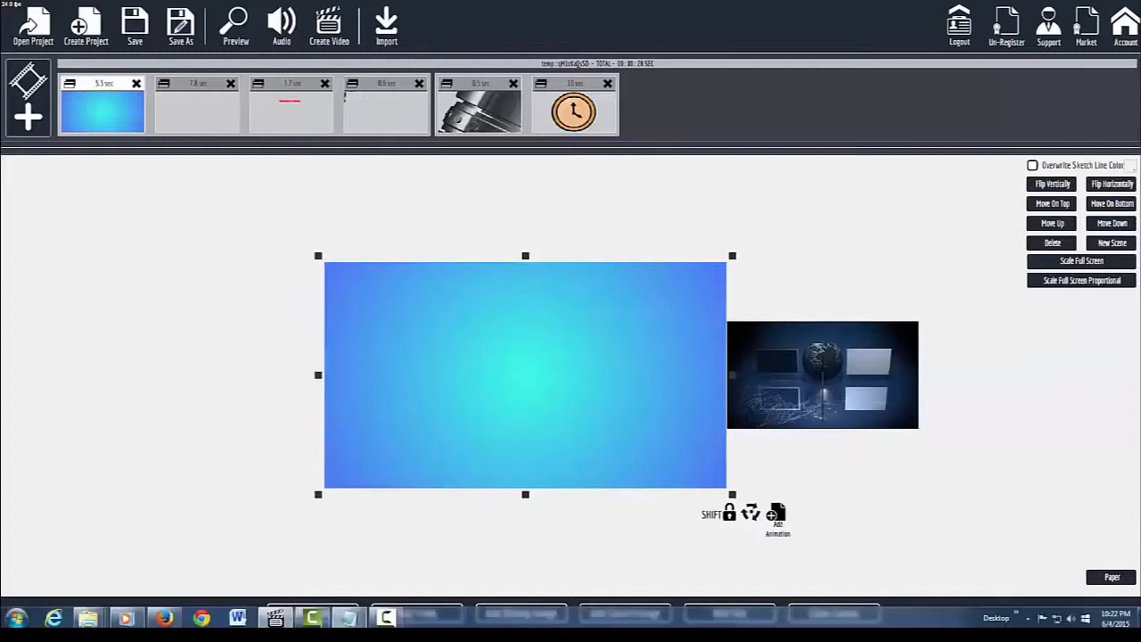
click(309, 613)
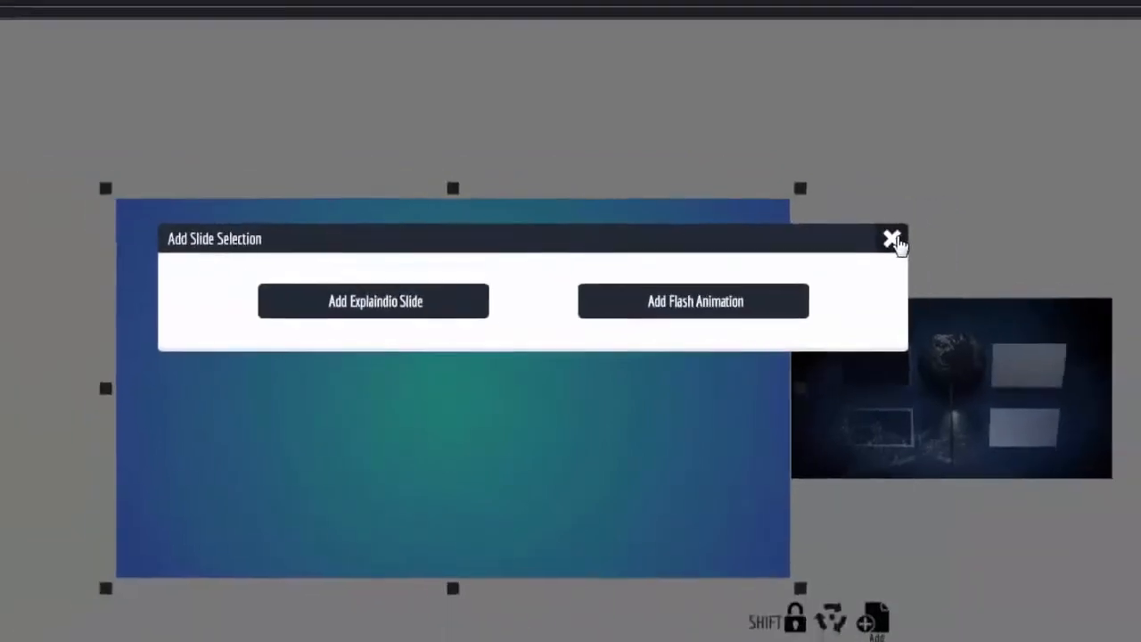
click(891, 239)
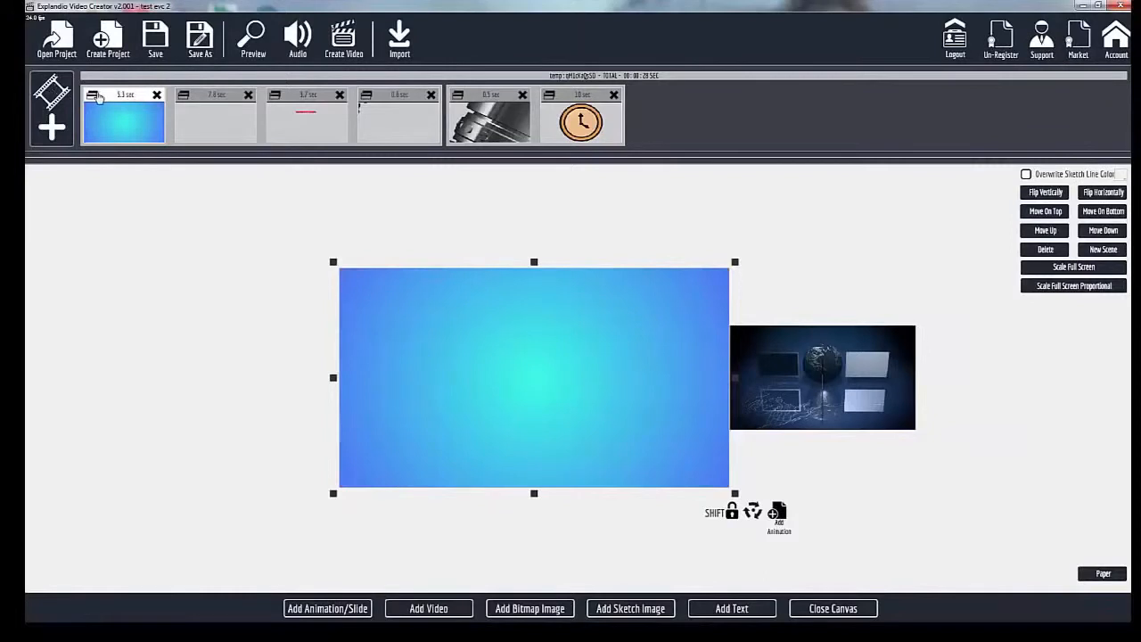
Examine the second slide's video and its animation end position on the canvas, comparing it with the third slide's TRANSITIONS text.
click(212, 100)
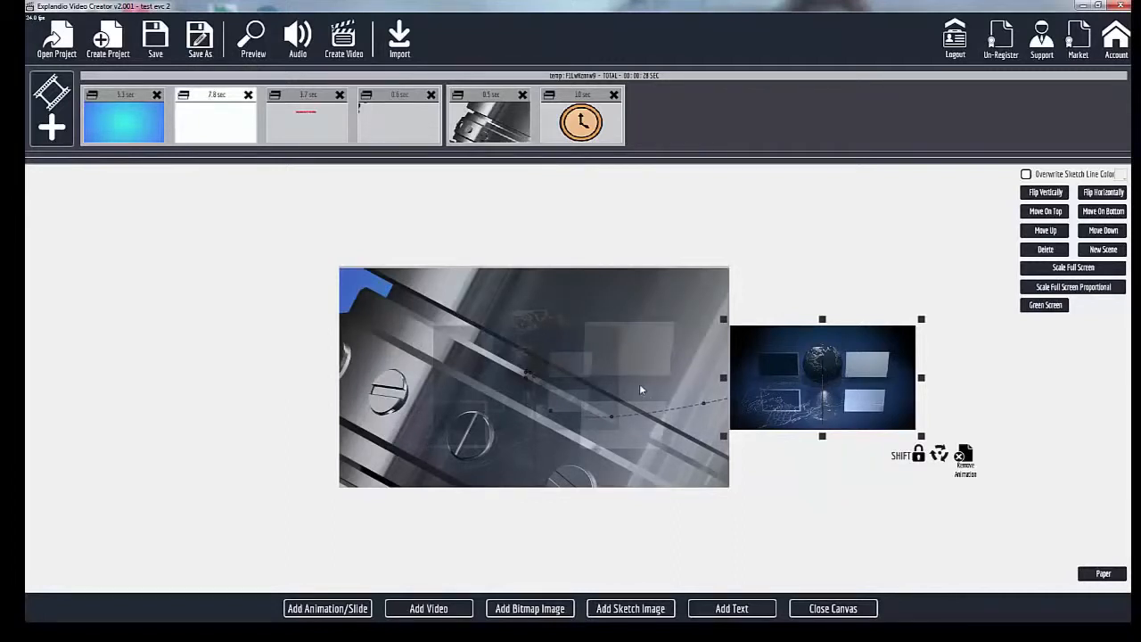
click(563, 389)
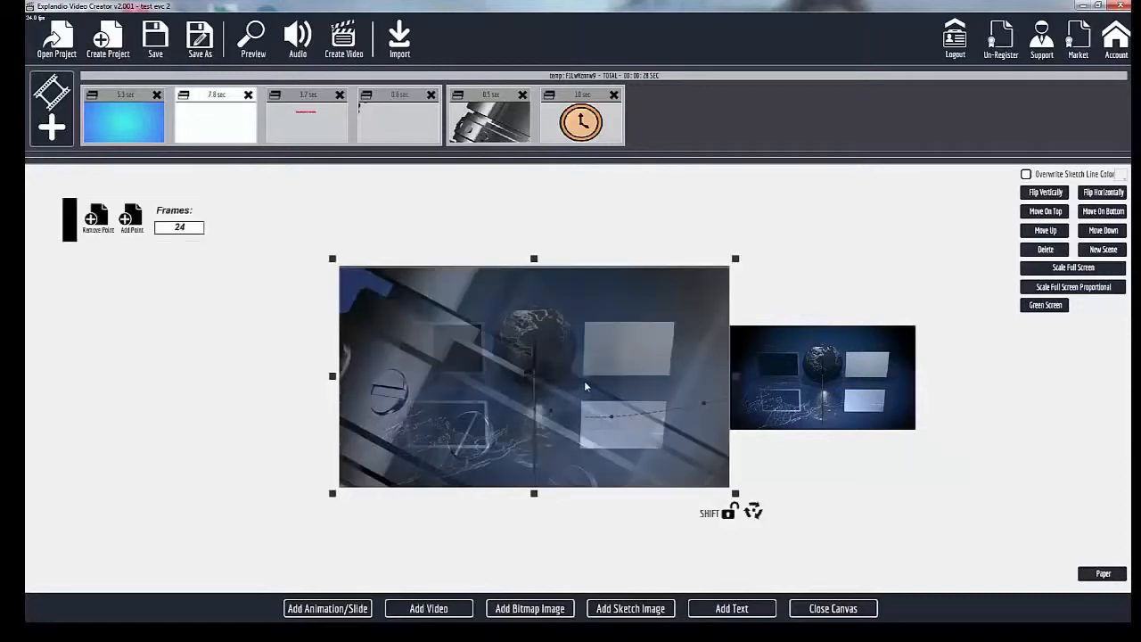
click(295, 101)
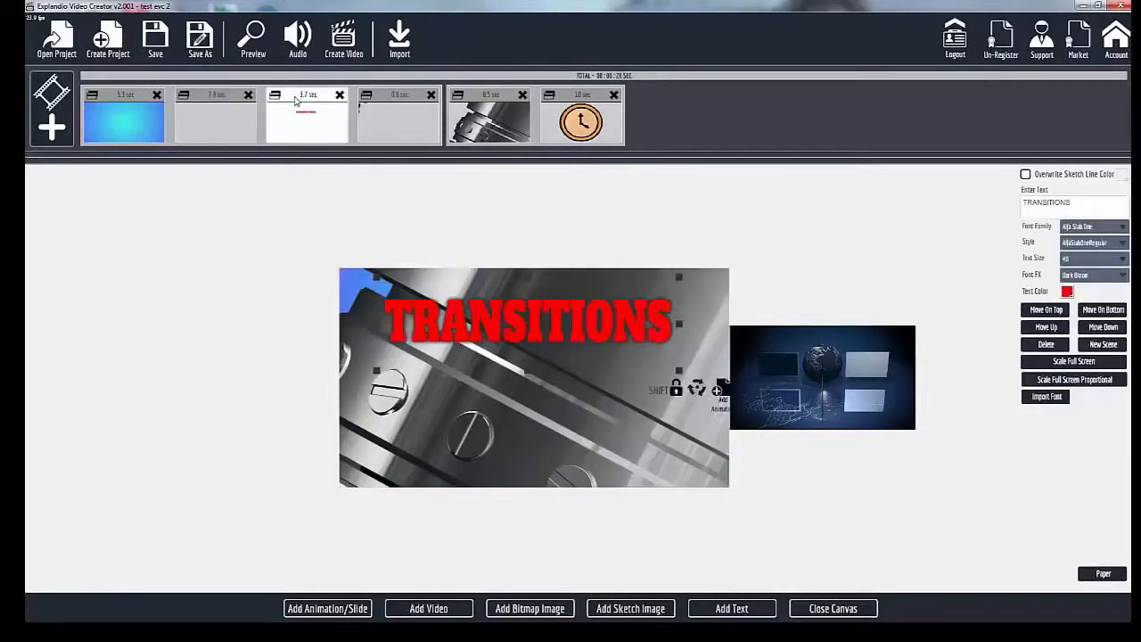
click(226, 96)
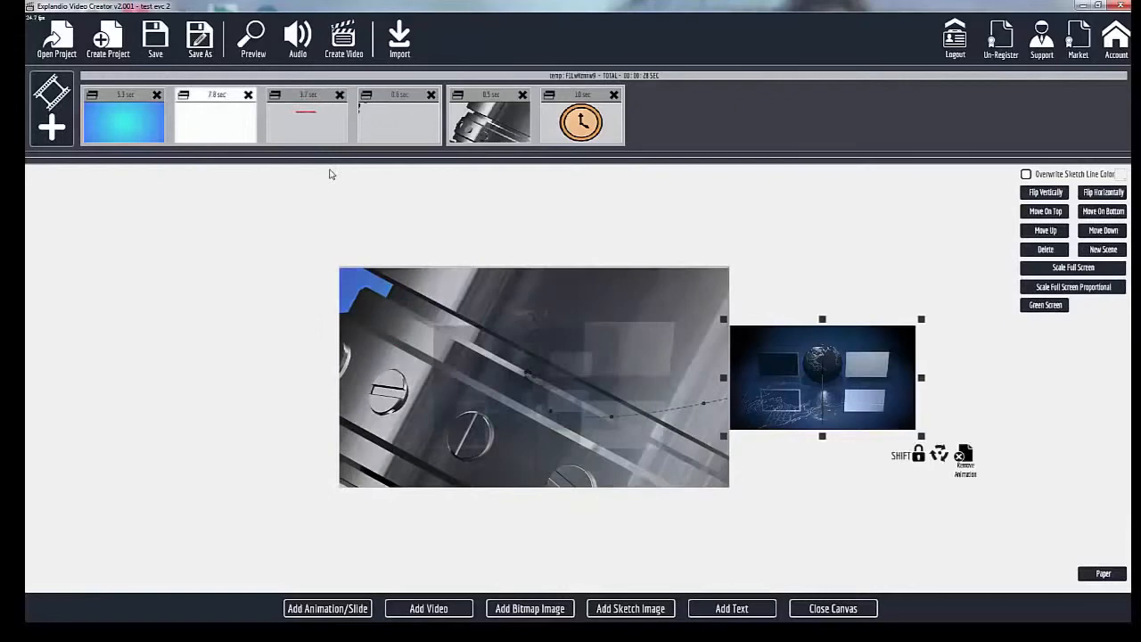
click(449, 333)
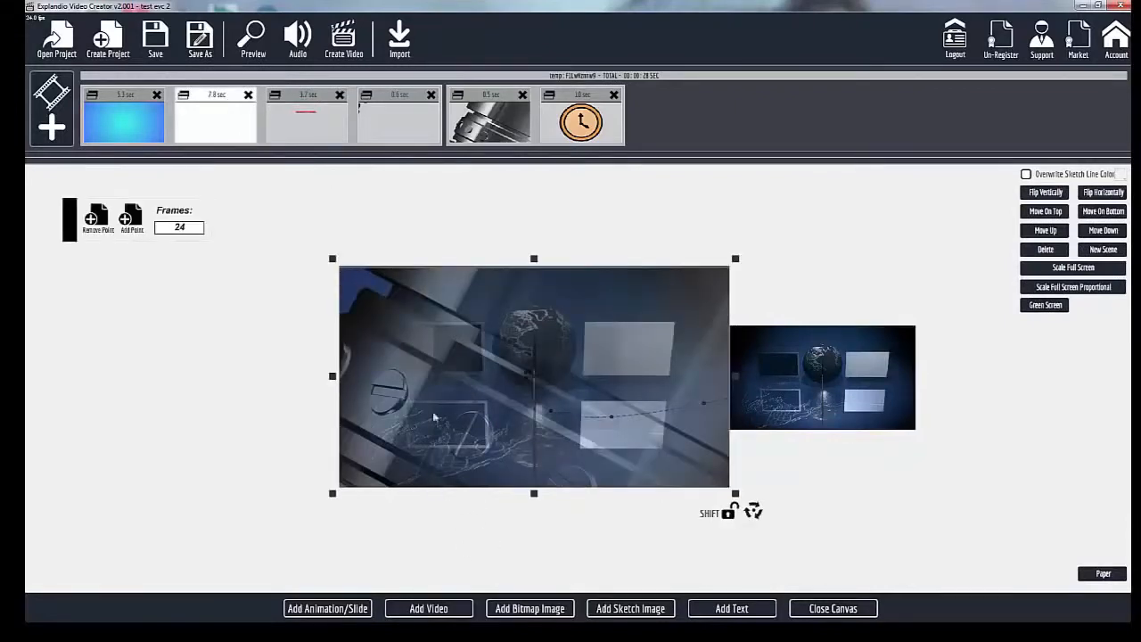
click(313, 104)
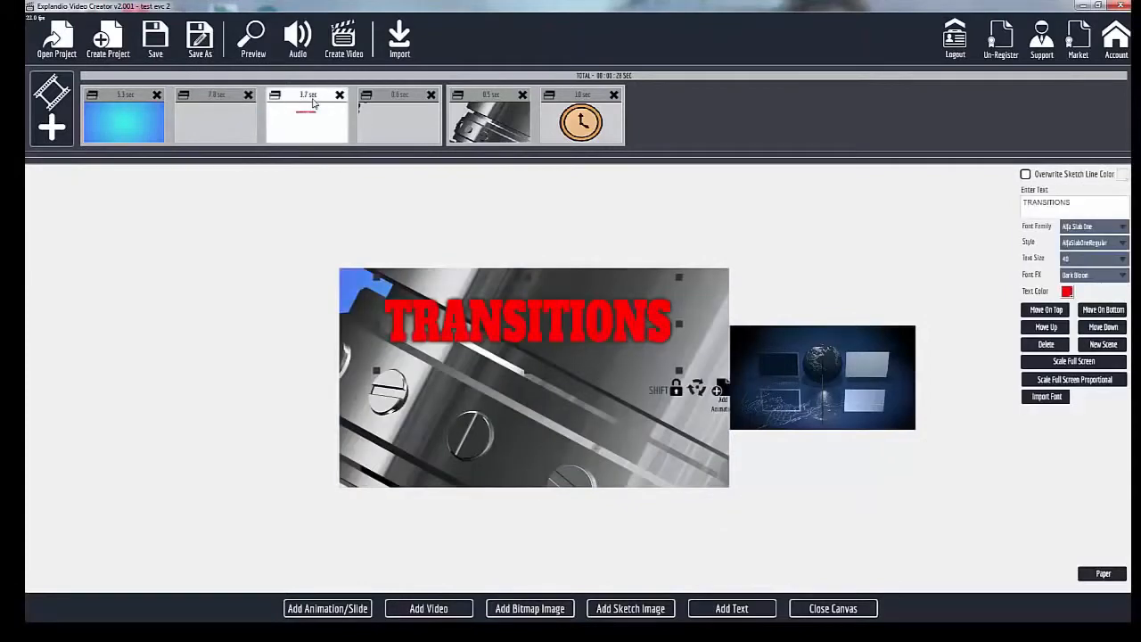
click(221, 103)
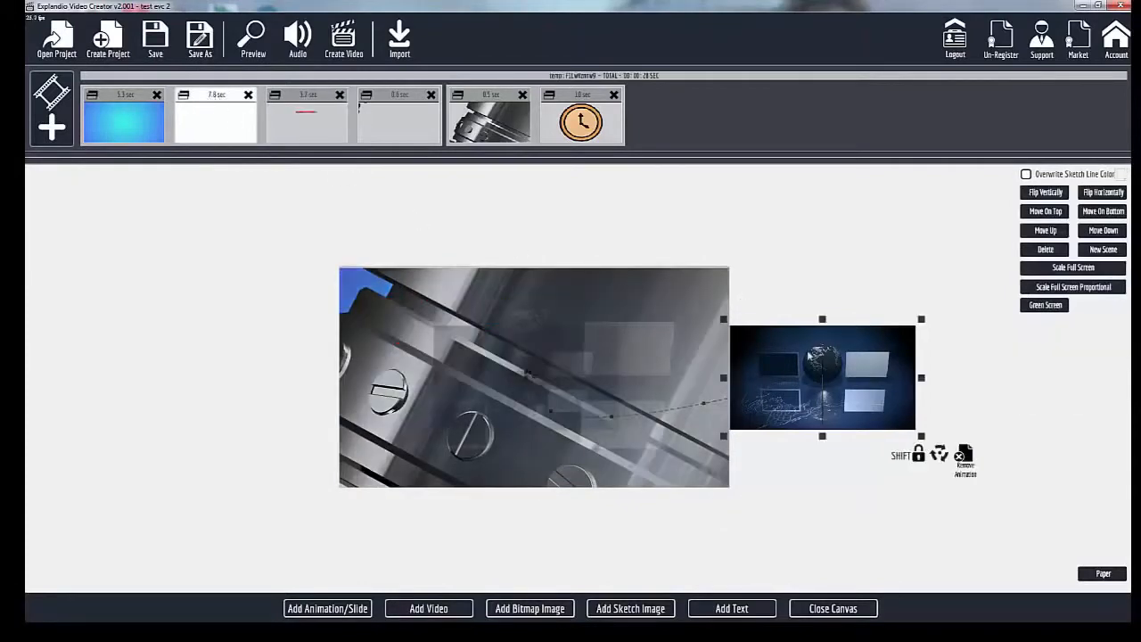
Shift the second slide's video start position slightly down and right, check its animation end point's settings, and close the canvas.
drag(799, 343, 804, 355)
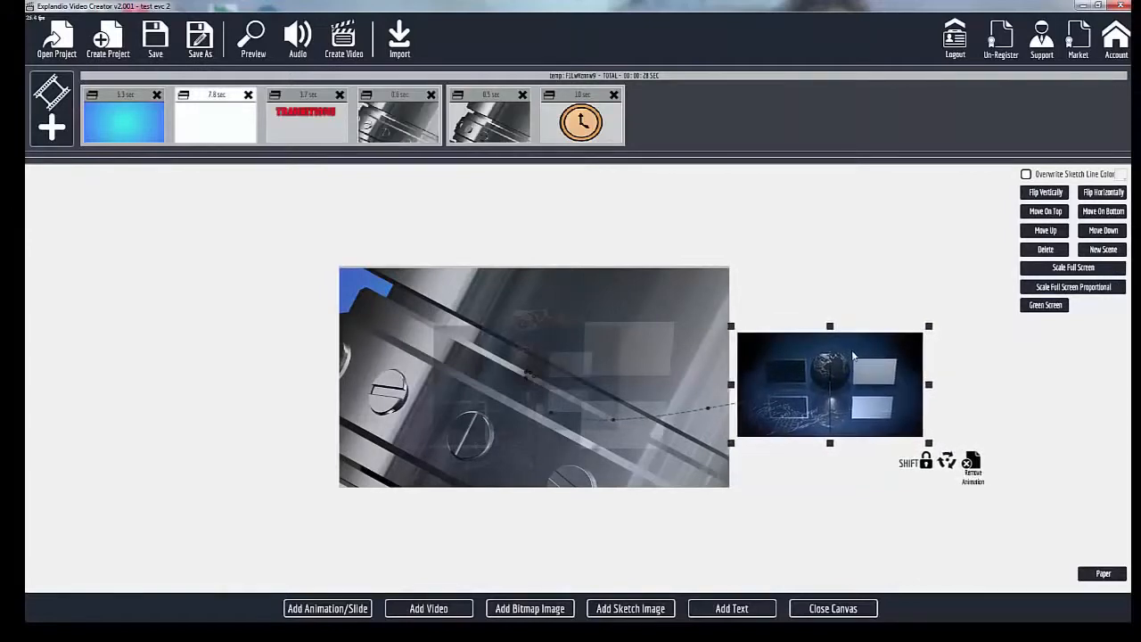
click(551, 416)
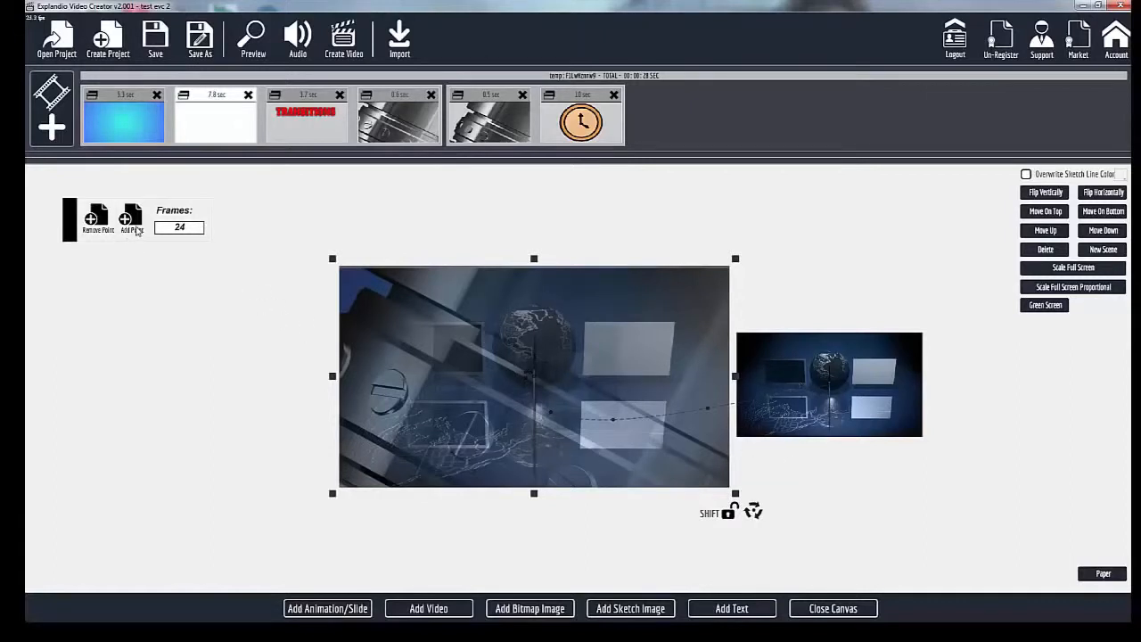
click(886, 401)
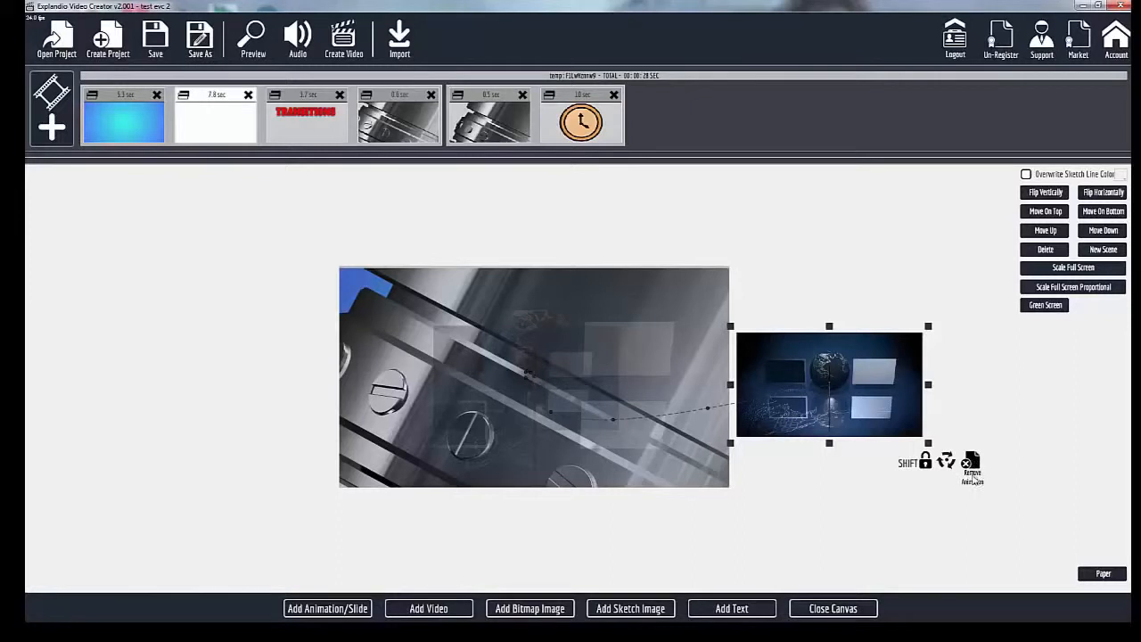
click(463, 354)
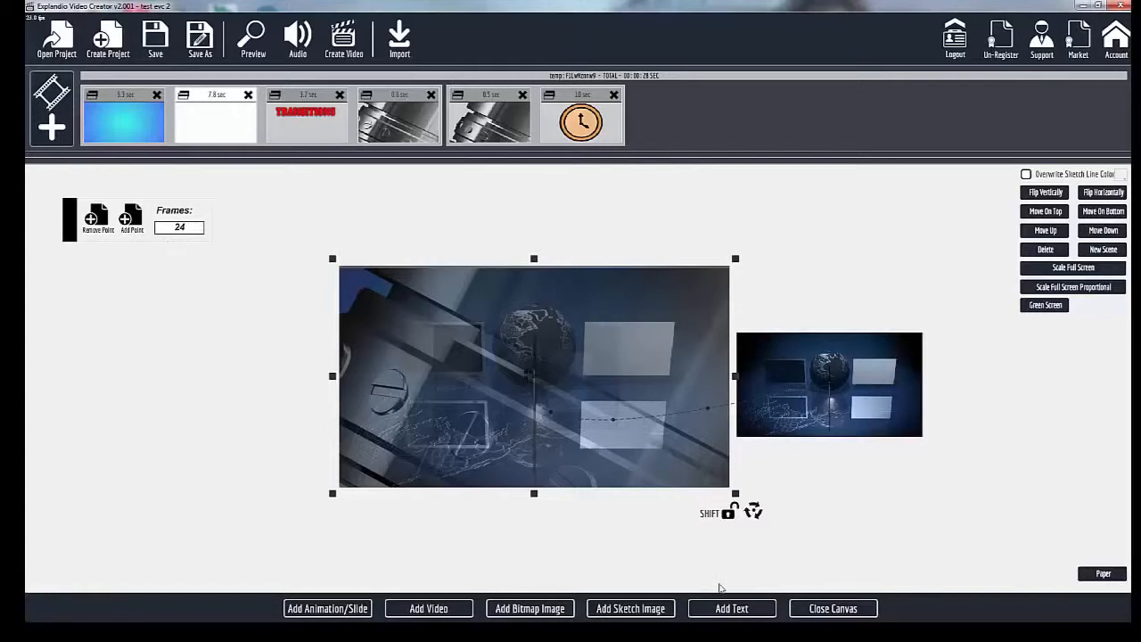
click(832, 609)
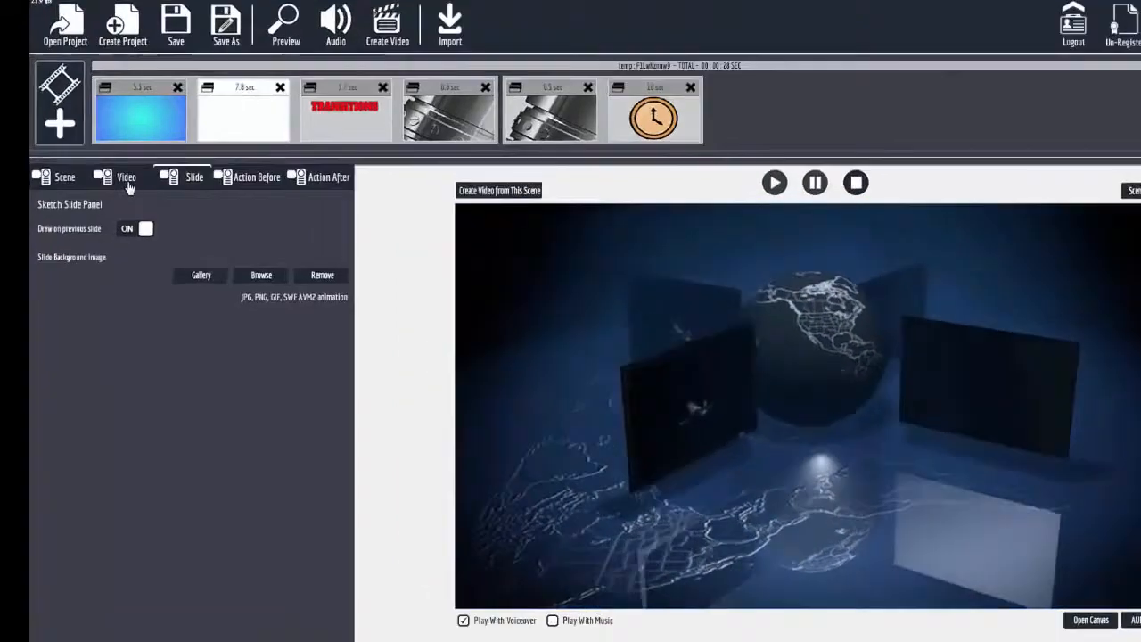
Set the second slide's video to stop playing after 159 frames.
click(111, 177)
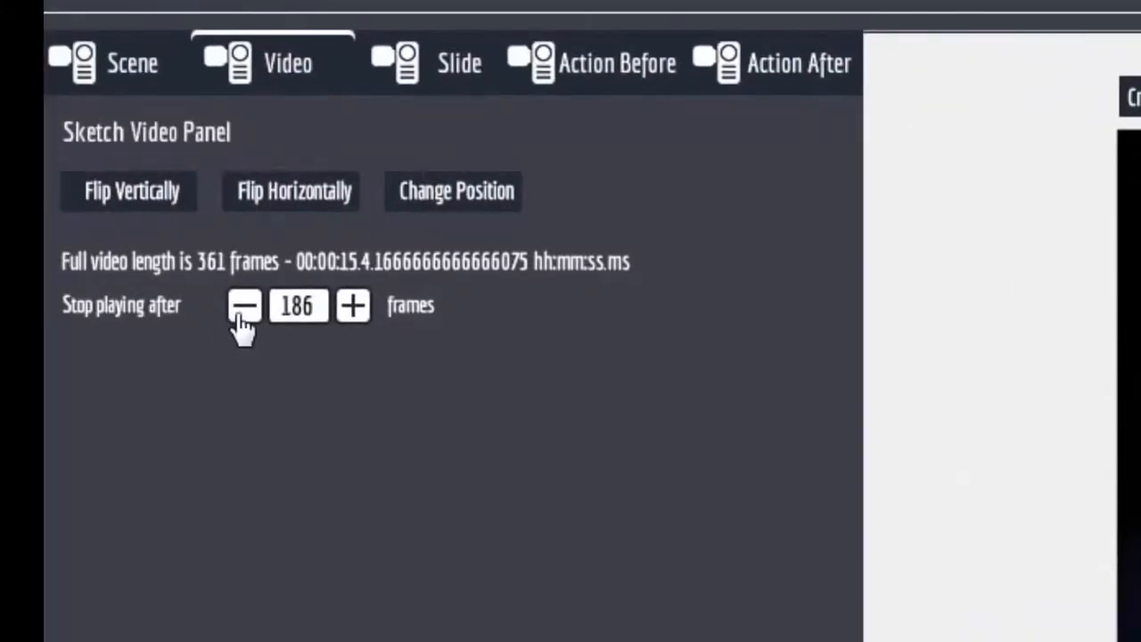
click(241, 316)
click(240, 317)
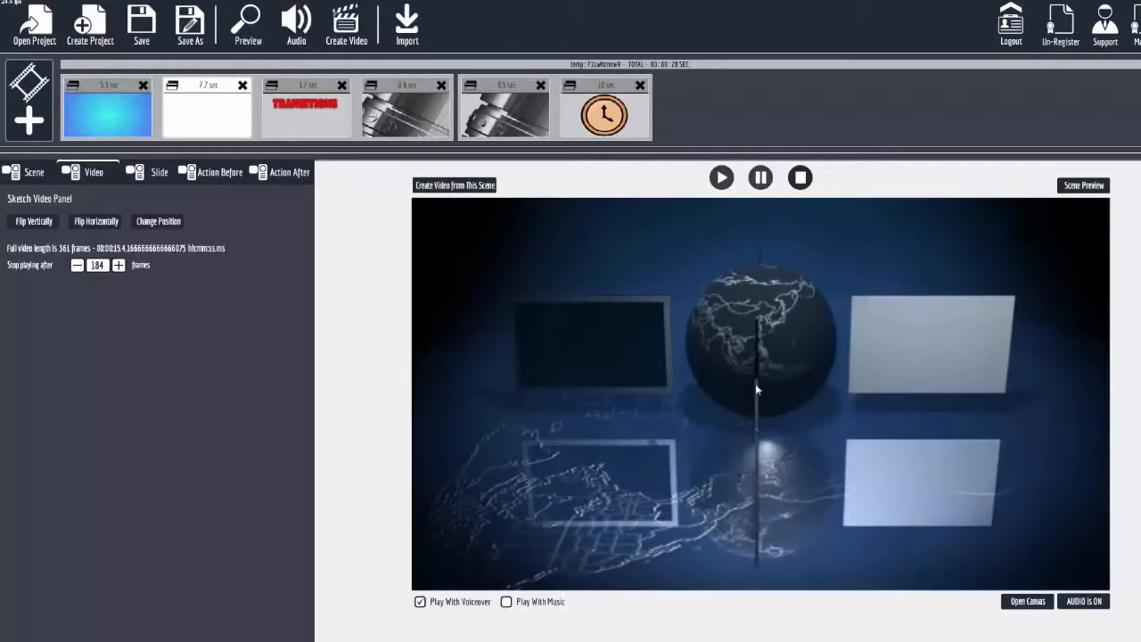
click(77, 267)
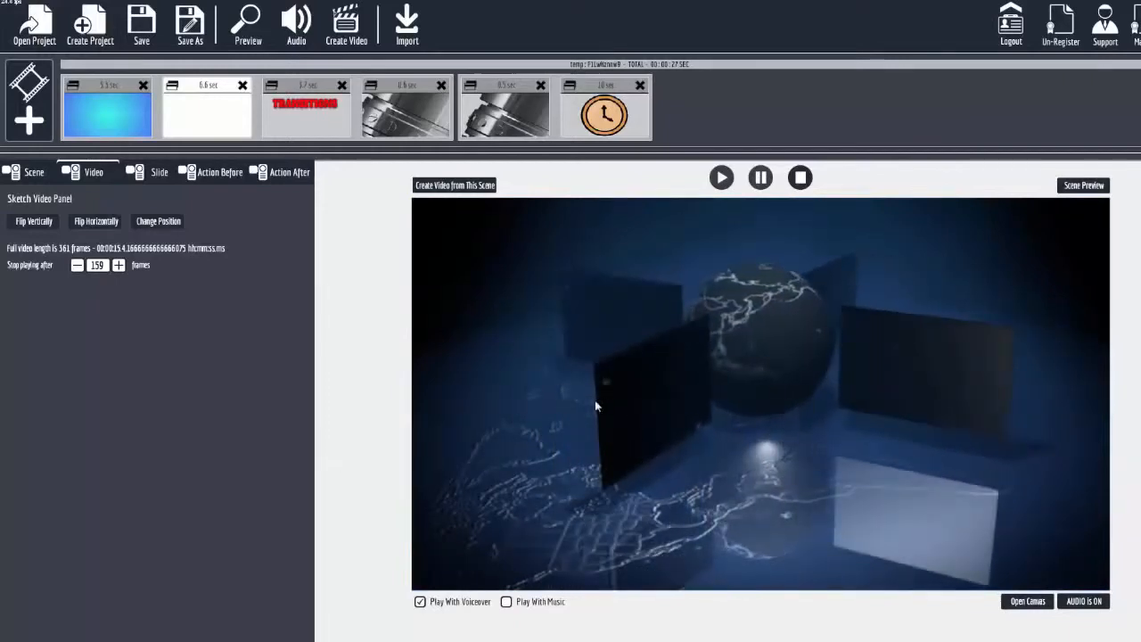
View the third slide's TRANSITIONS text on the canvas and return to its scene preview.
click(307, 85)
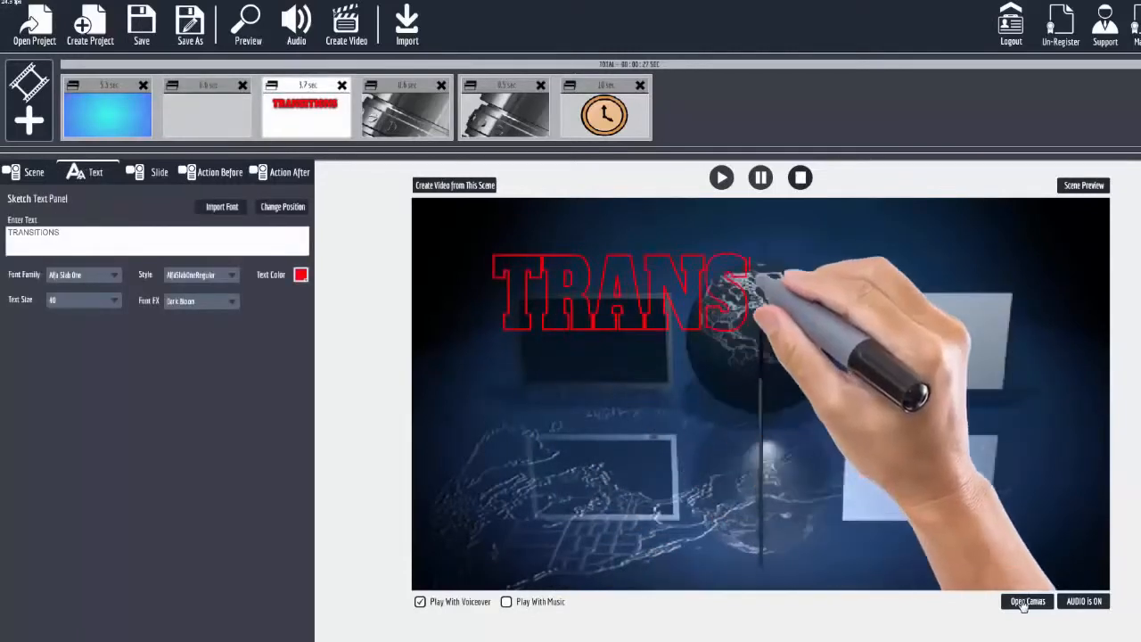
click(1025, 601)
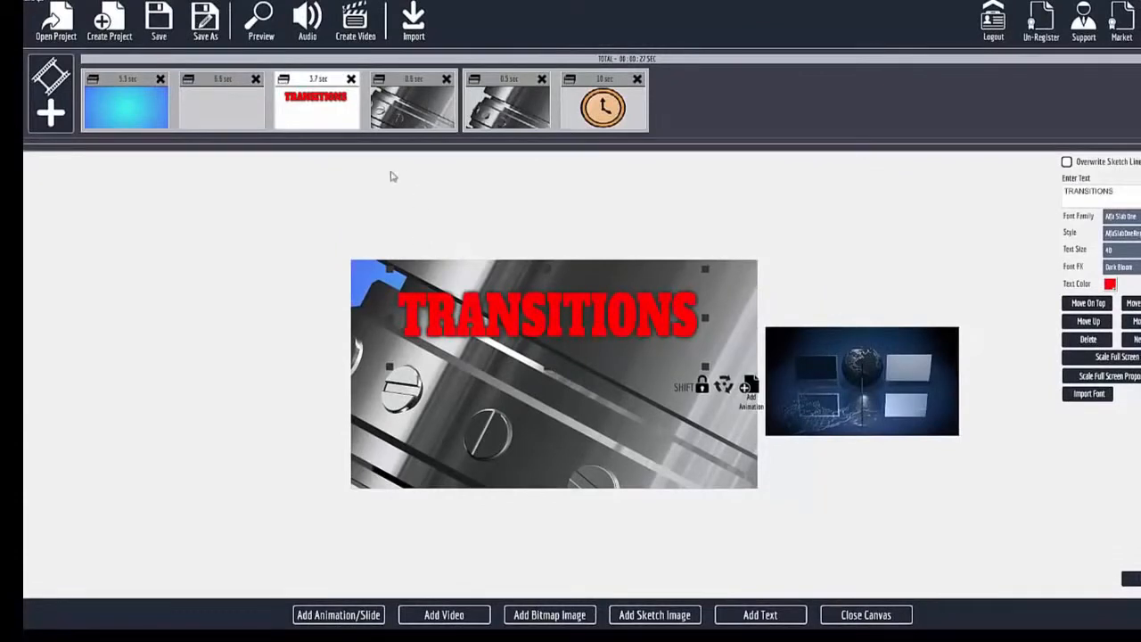
click(865, 615)
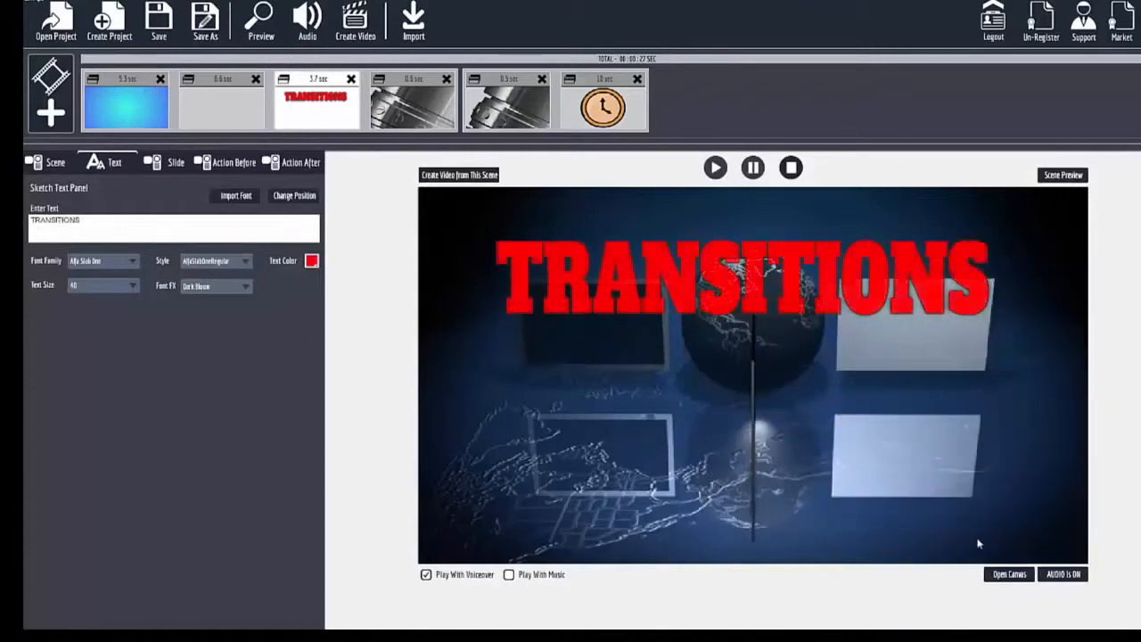
Animate the TRANSITIONS text to move straight down to the lower part of the scene over 12 frames, and close the canvas.
click(1008, 574)
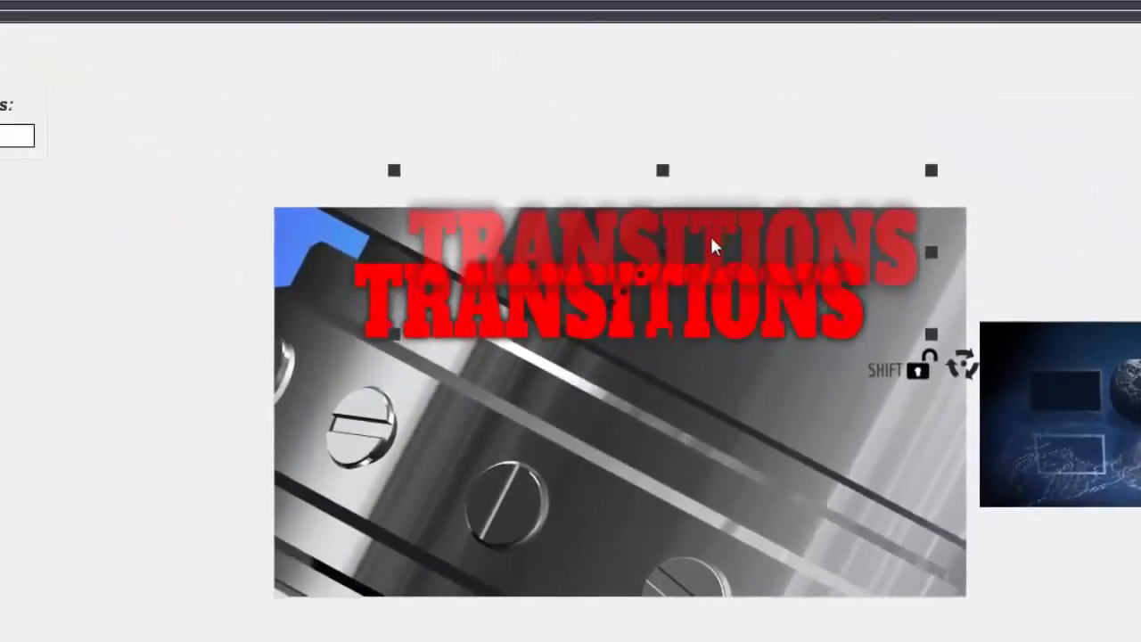
drag(711, 239, 664, 501)
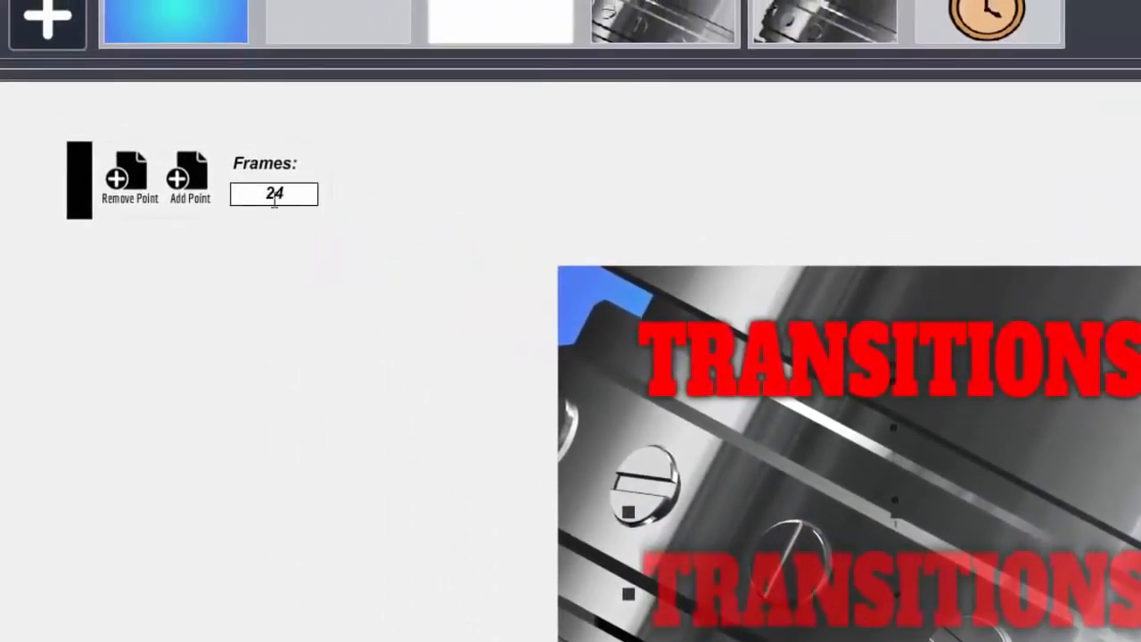
drag(288, 193, 247, 194)
text(12)
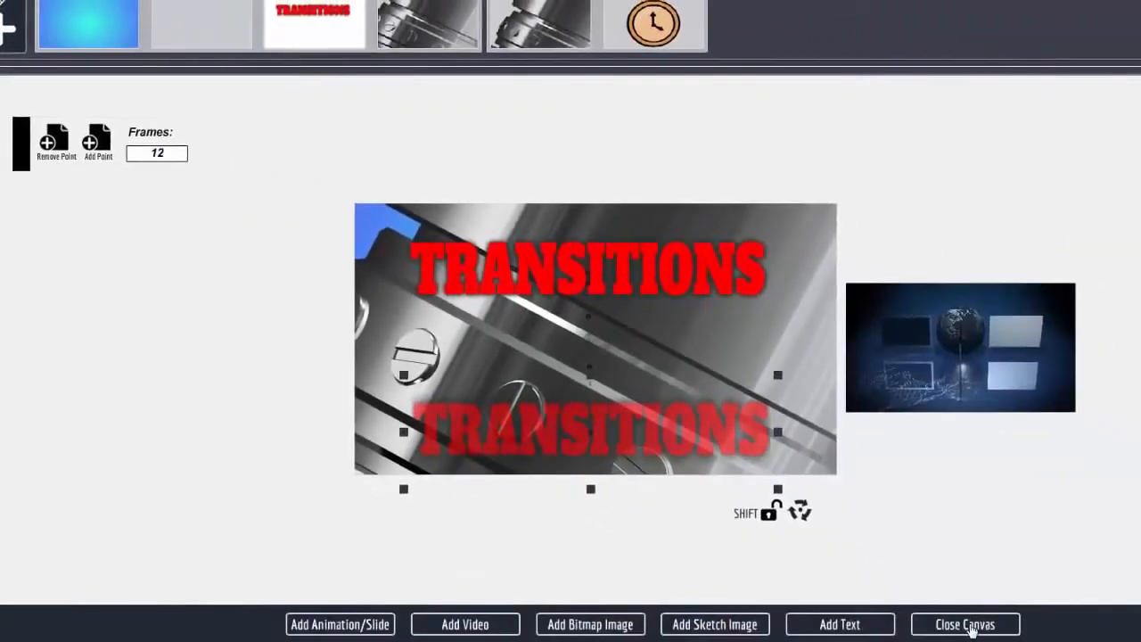
click(969, 621)
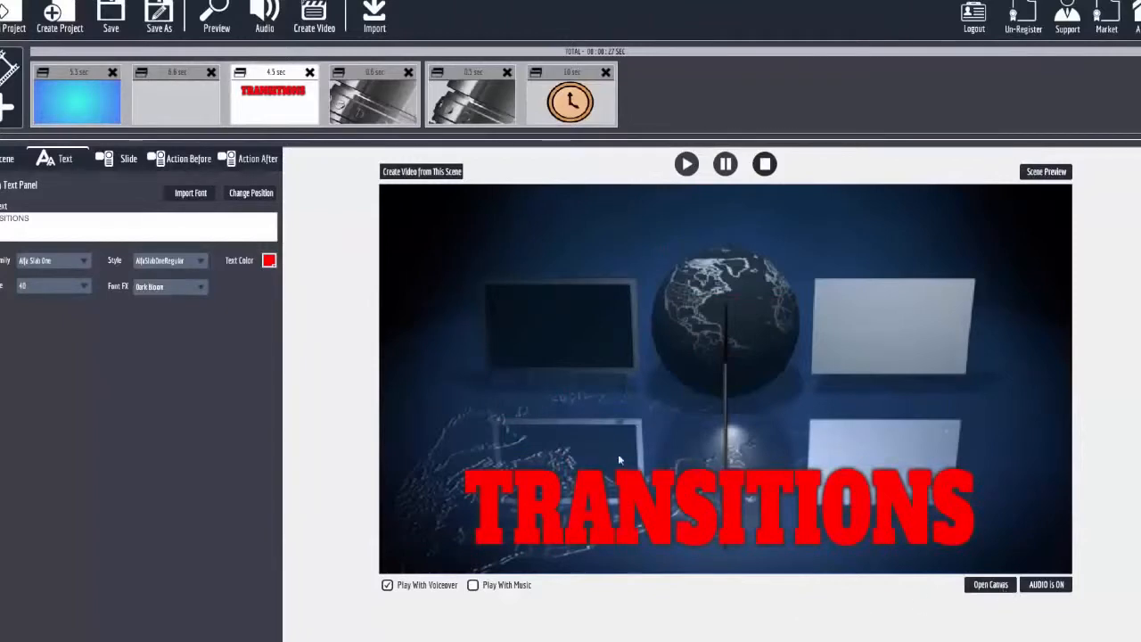
Check the fourth slide's SWF and scene settings, and the scene background video set for the fifth slide.
click(370, 74)
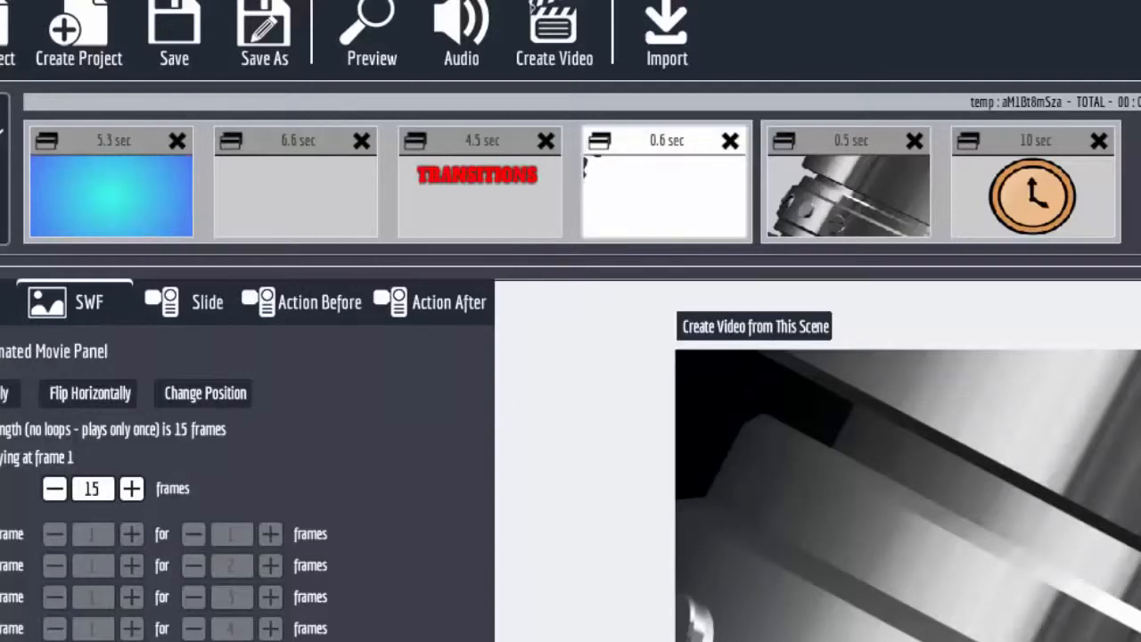
click(3, 305)
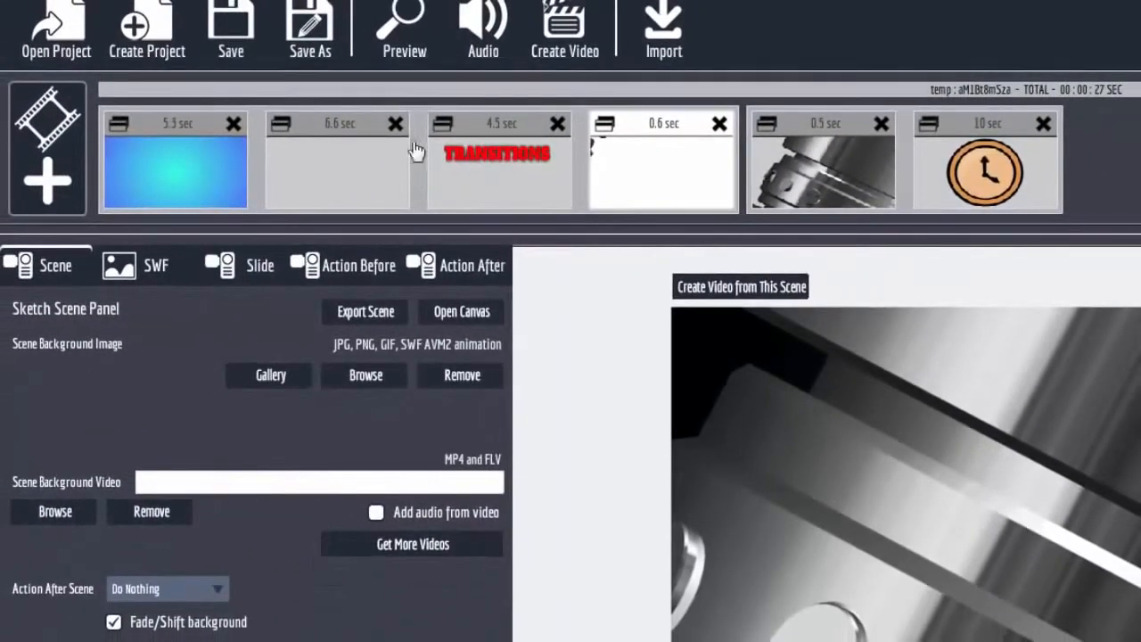
click(825, 130)
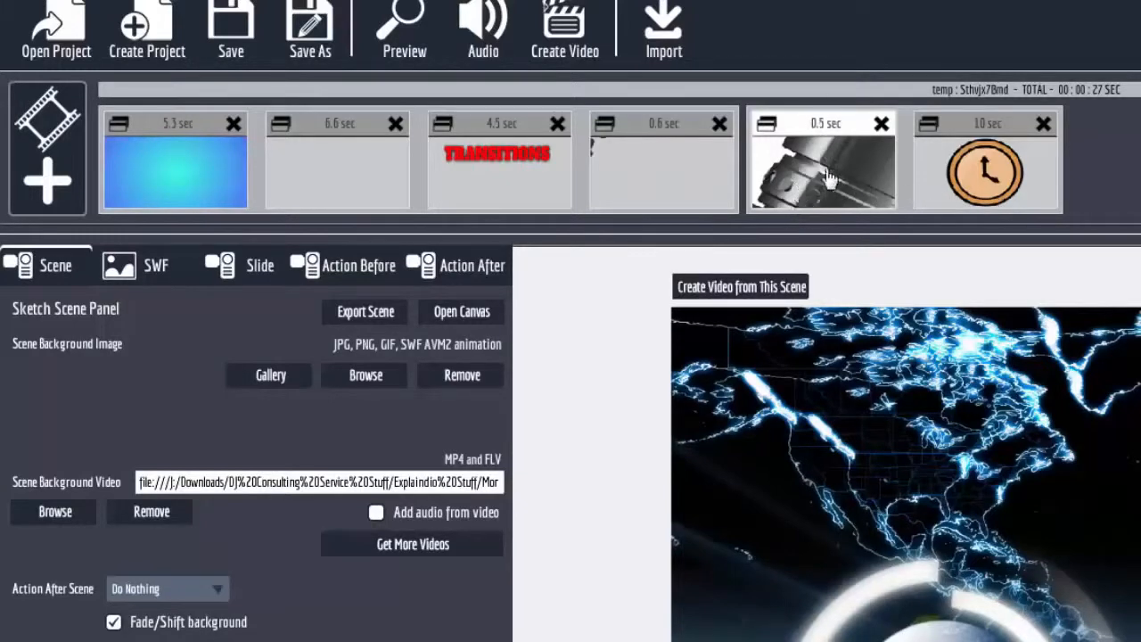
click(644, 141)
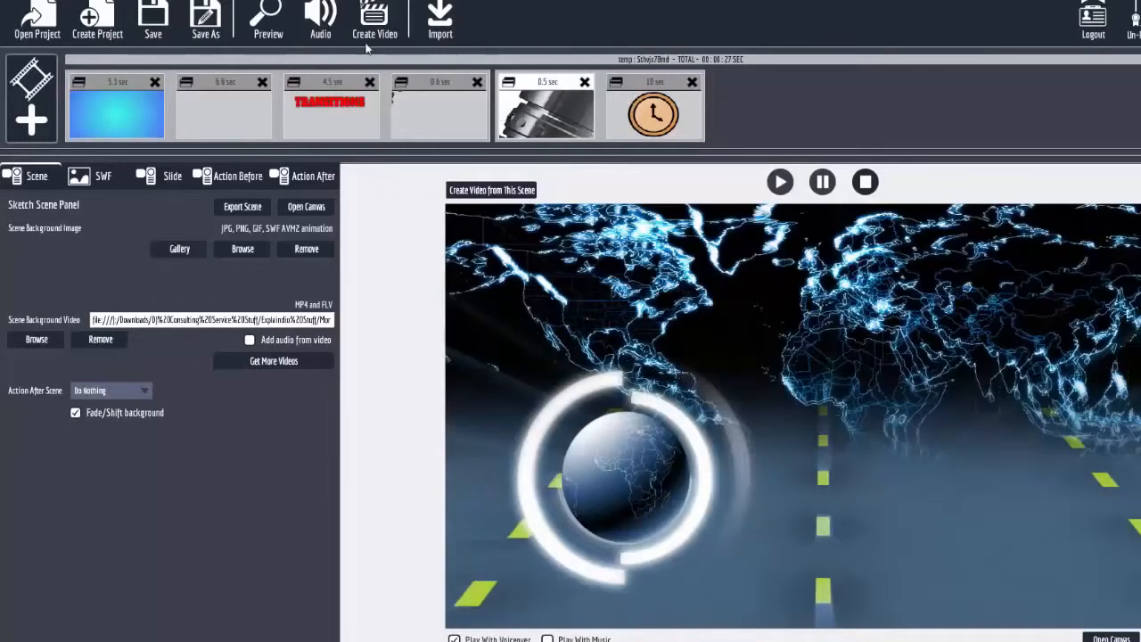
Play the project preview, and view the fifth slide's animation on the canvas before closing it.
click(281, 23)
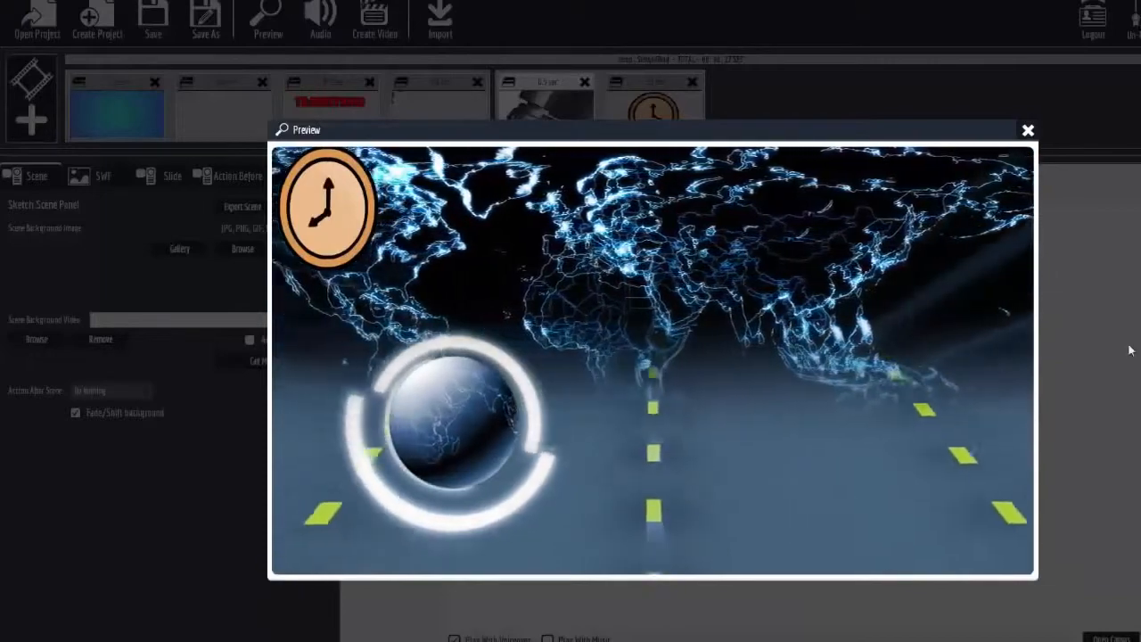
click(1026, 132)
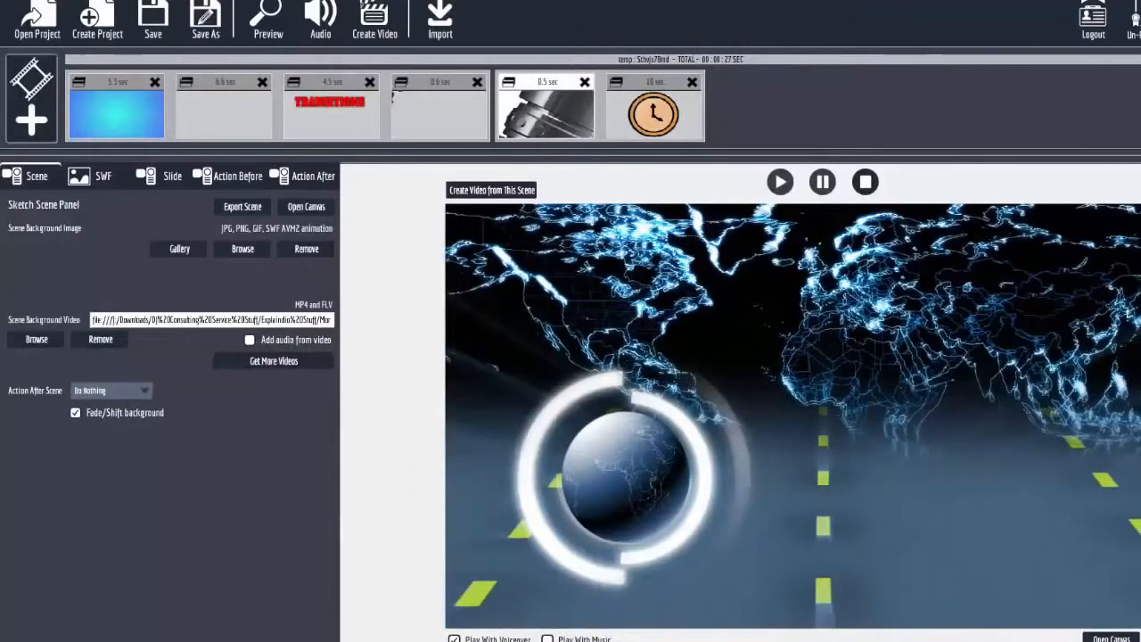
click(1110, 638)
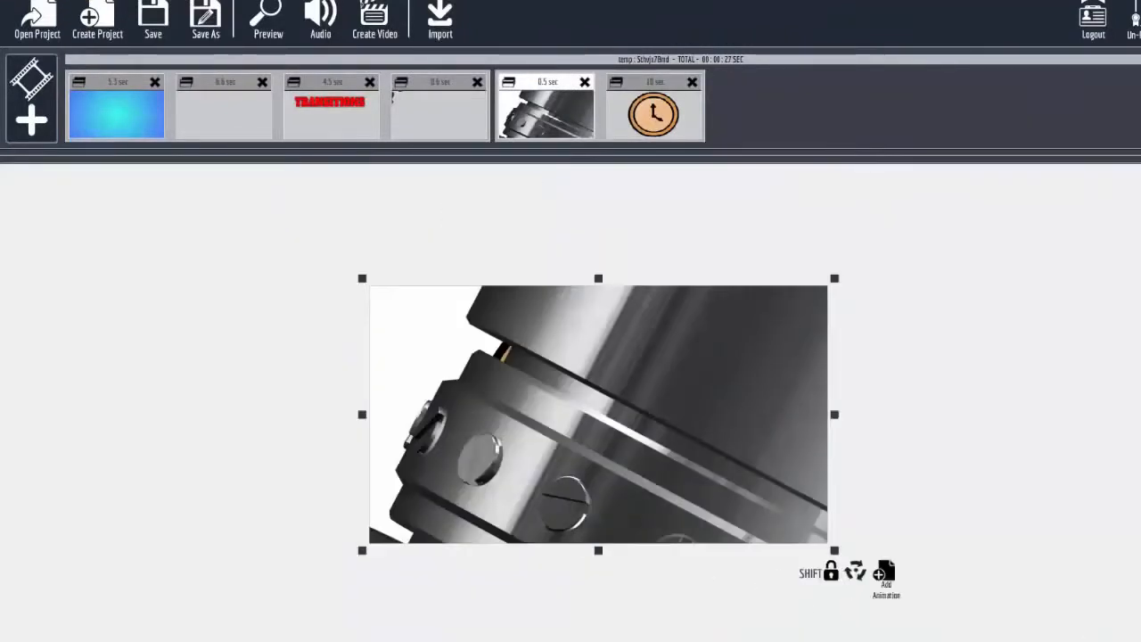
click(1110, 639)
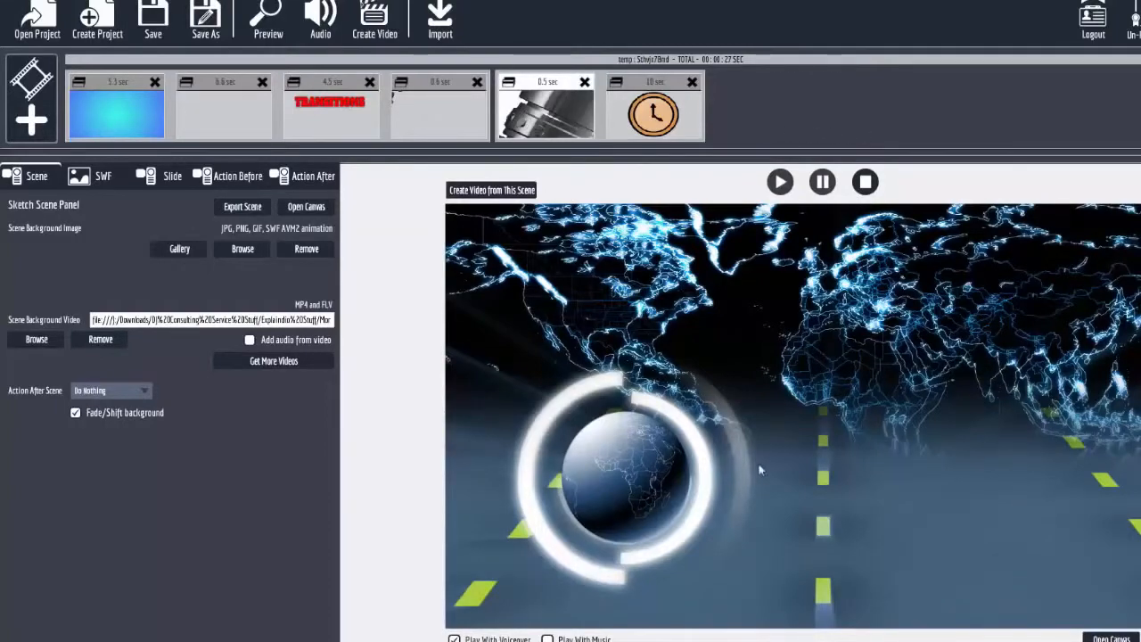
Start adding a Flash animation to the fifth slide's canvas and look through the SWF files in the Trans 1 Segments folder.
click(1114, 638)
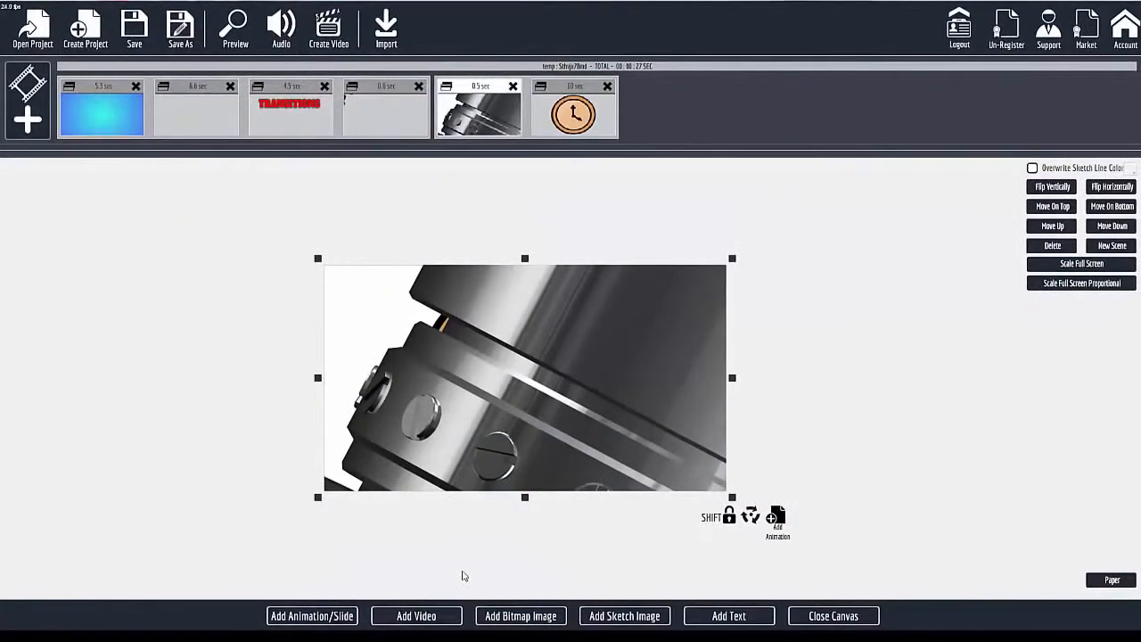
click(328, 616)
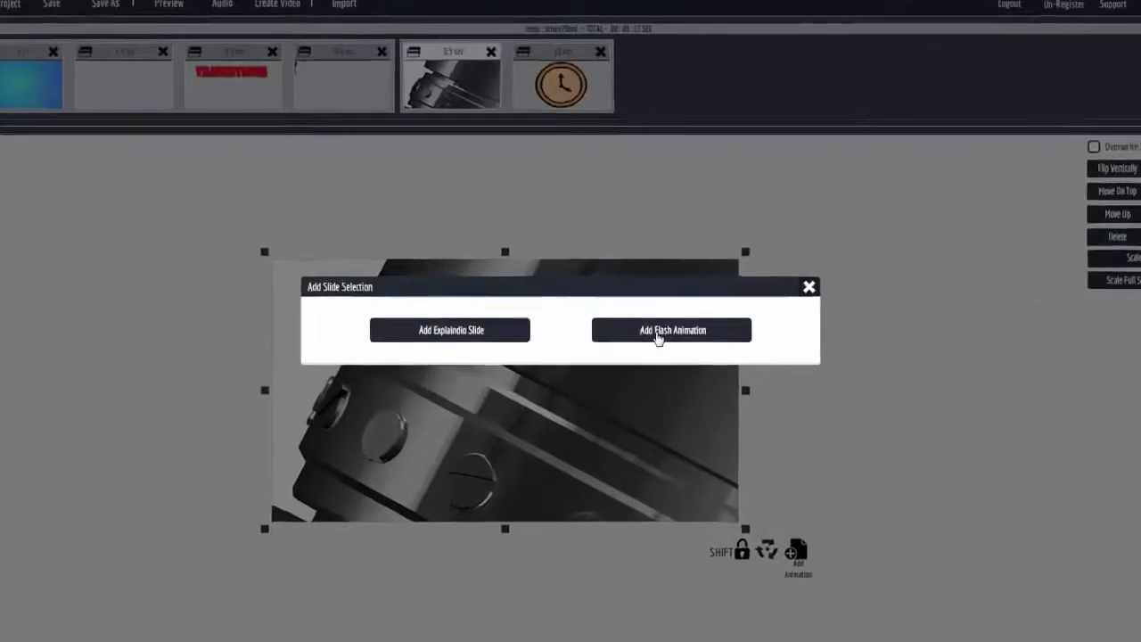
click(658, 327)
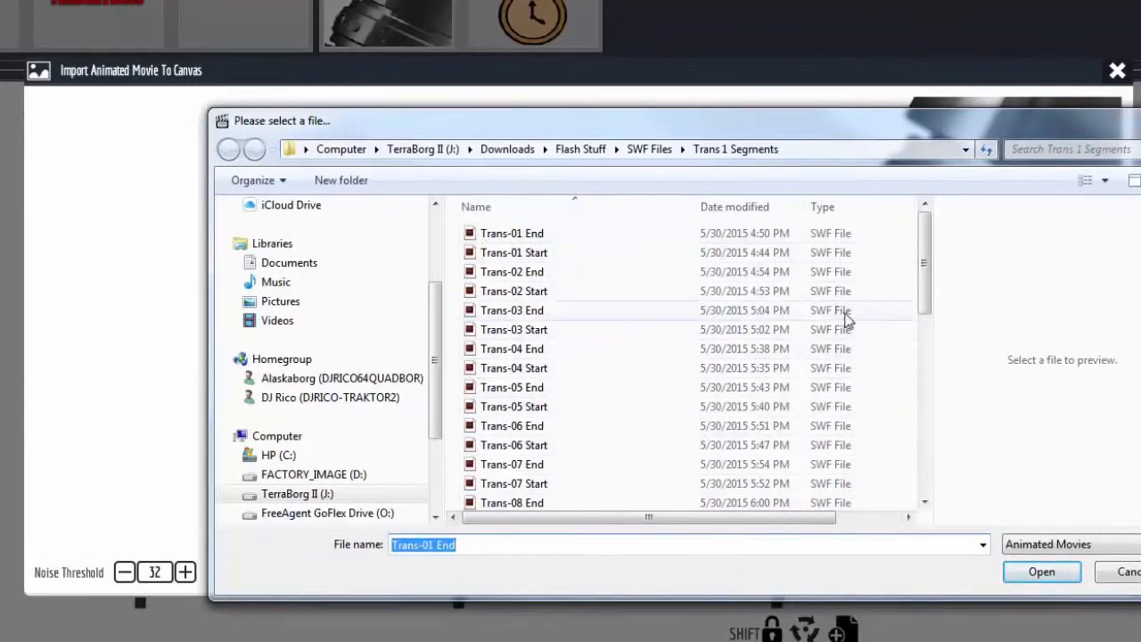
click(1125, 572)
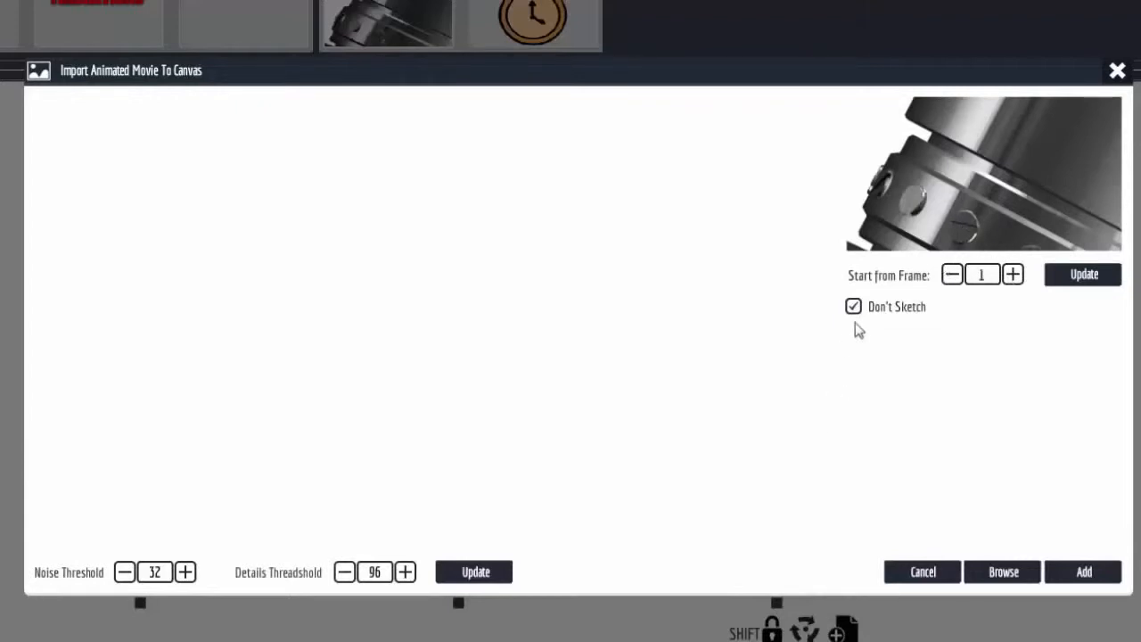
Try different starting frames for the animated movie, return to frame 1, cancel the import and close the canvas.
click(1014, 276)
click(1013, 275)
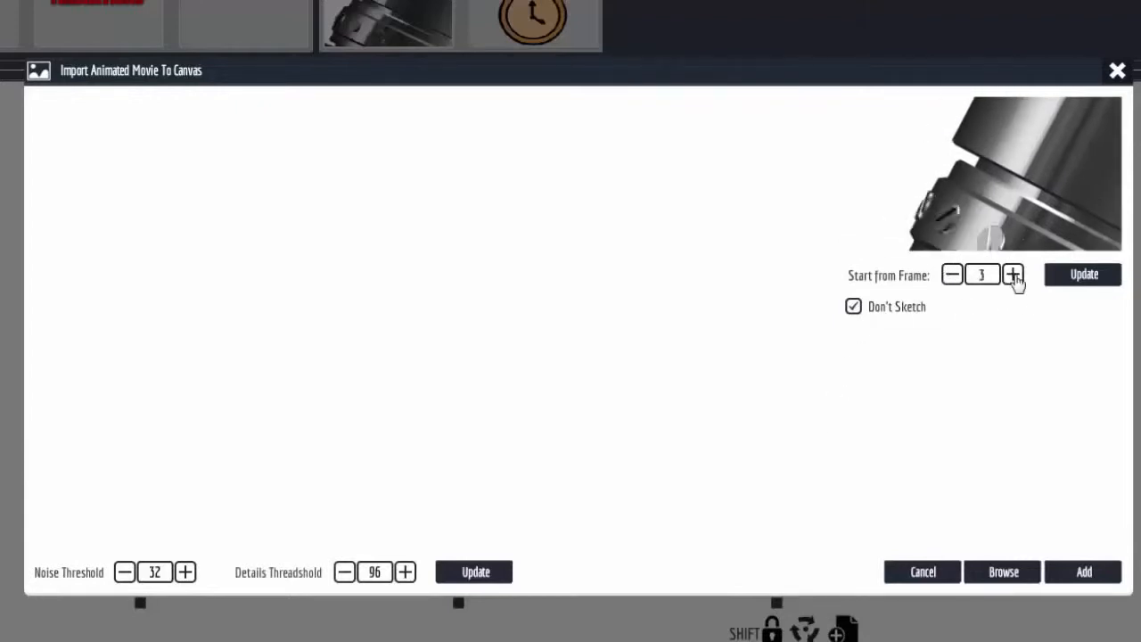
click(1013, 275)
click(1013, 275)
click(1013, 276)
click(952, 275)
click(952, 275)
click(952, 276)
click(952, 276)
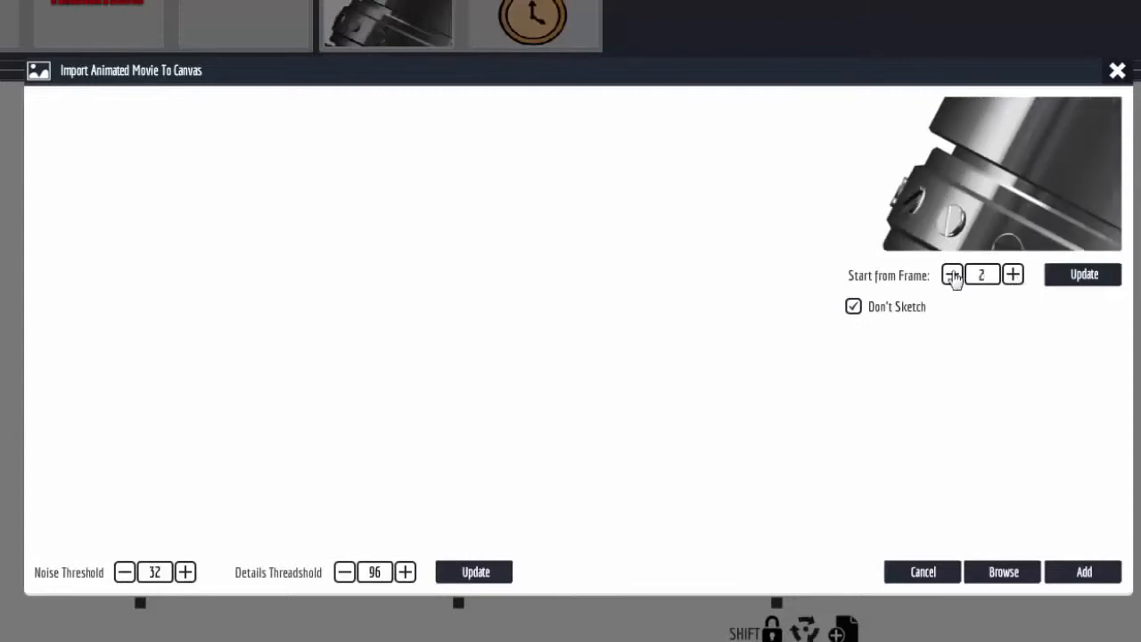
click(952, 275)
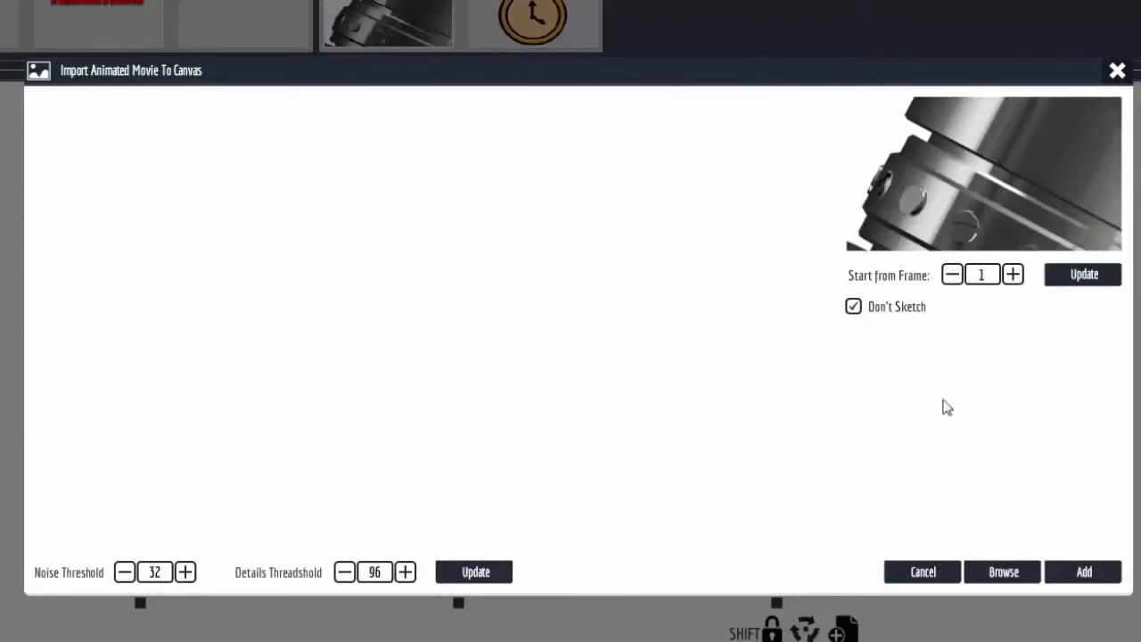
click(925, 574)
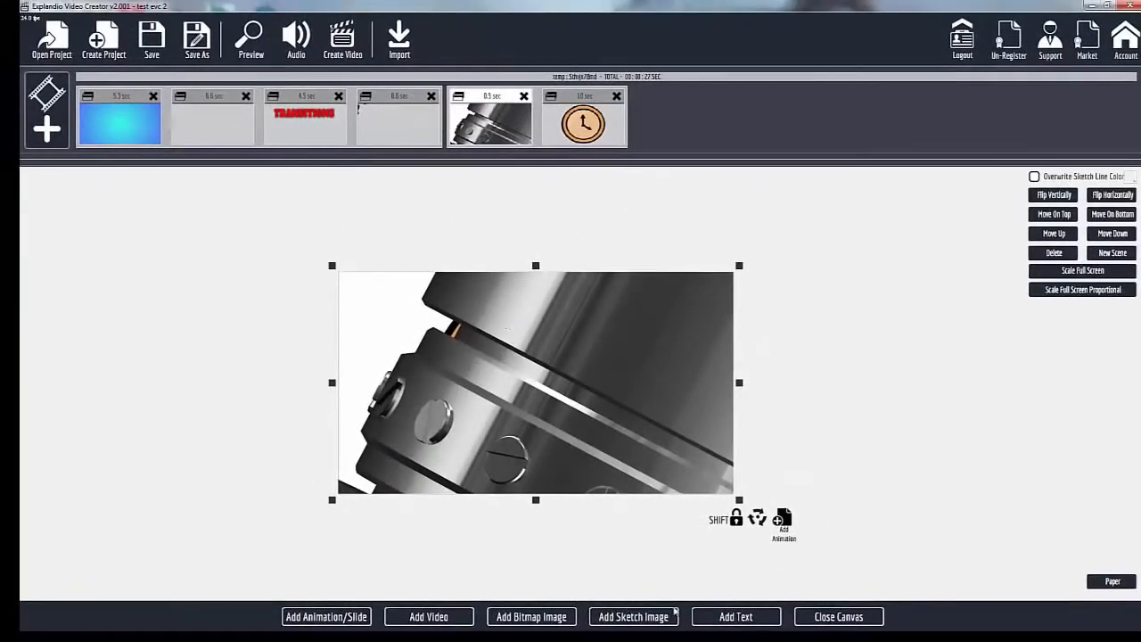
click(816, 619)
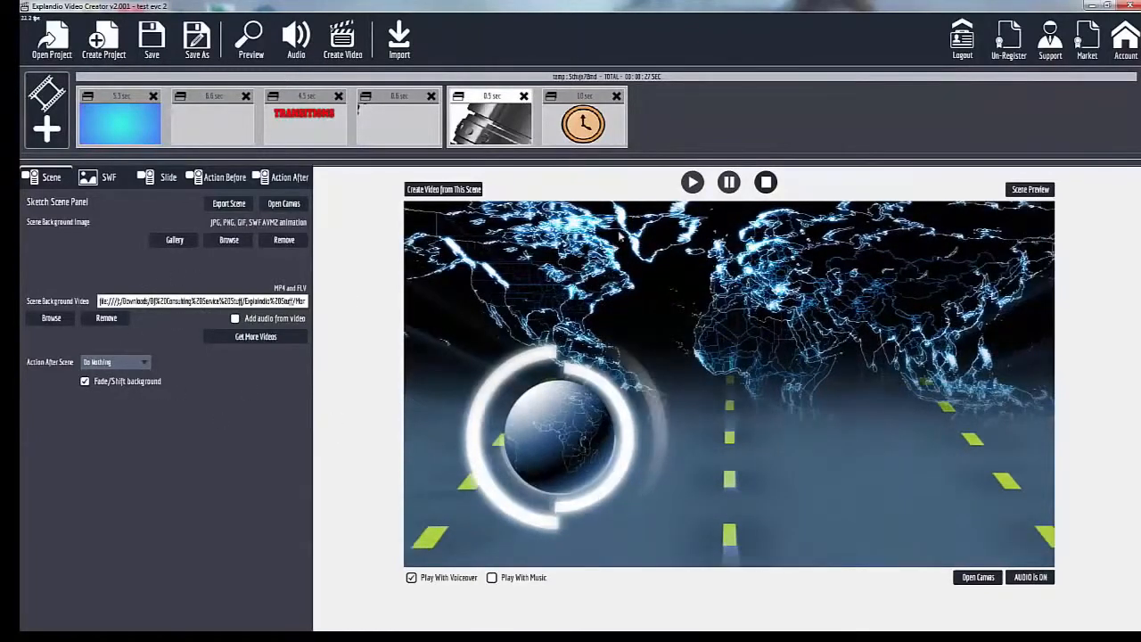
Open the clock slide's canvas and examine the settings of its shrunken animation end point in the scene's corner.
click(585, 98)
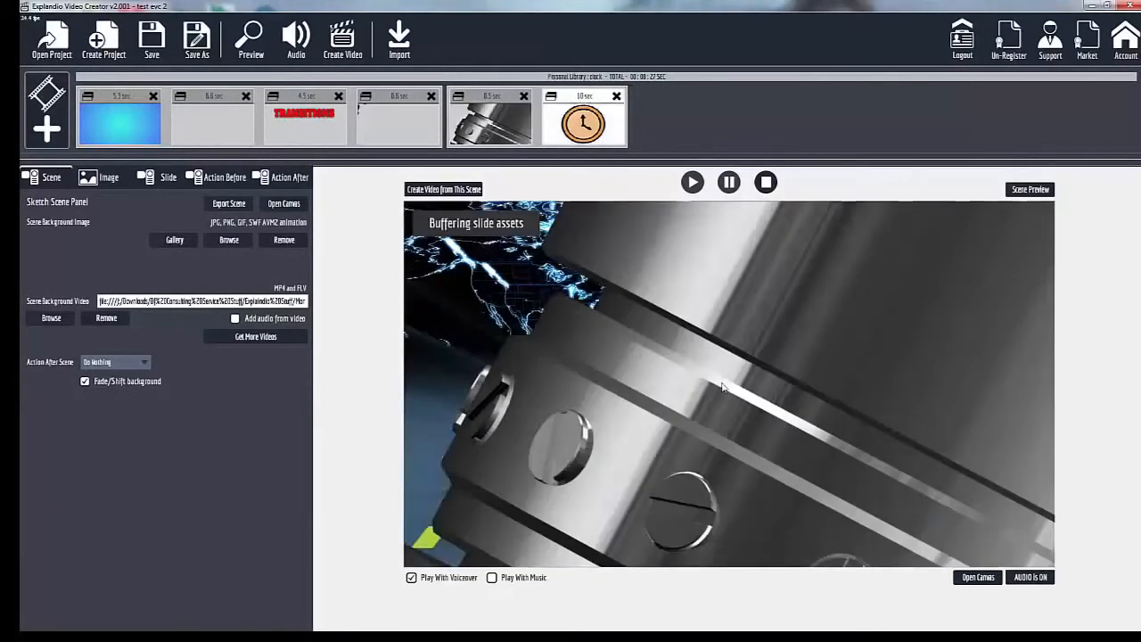
click(978, 577)
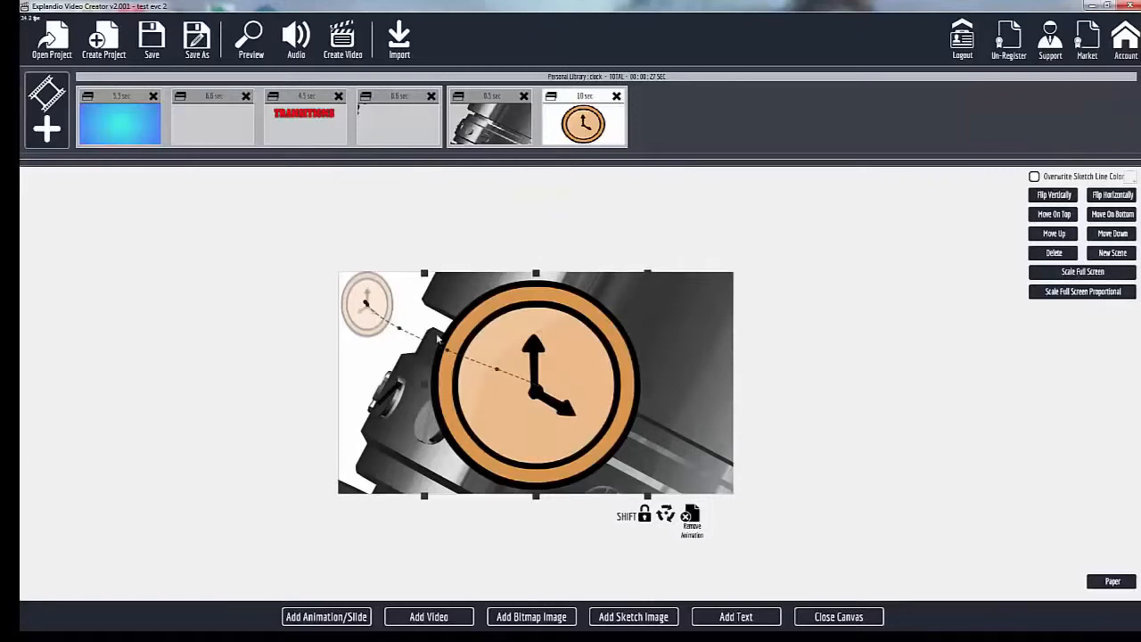
click(377, 307)
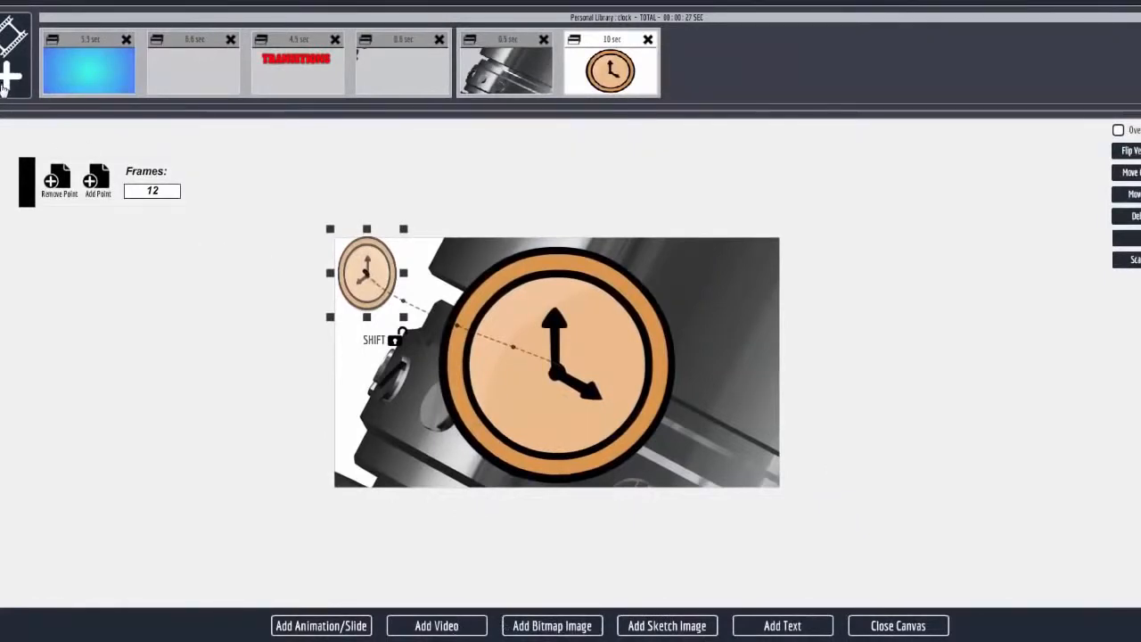
Import the video _300 from the Monthy HD Video Backgrounds folder onto the canvas as a sketched video.
click(442, 626)
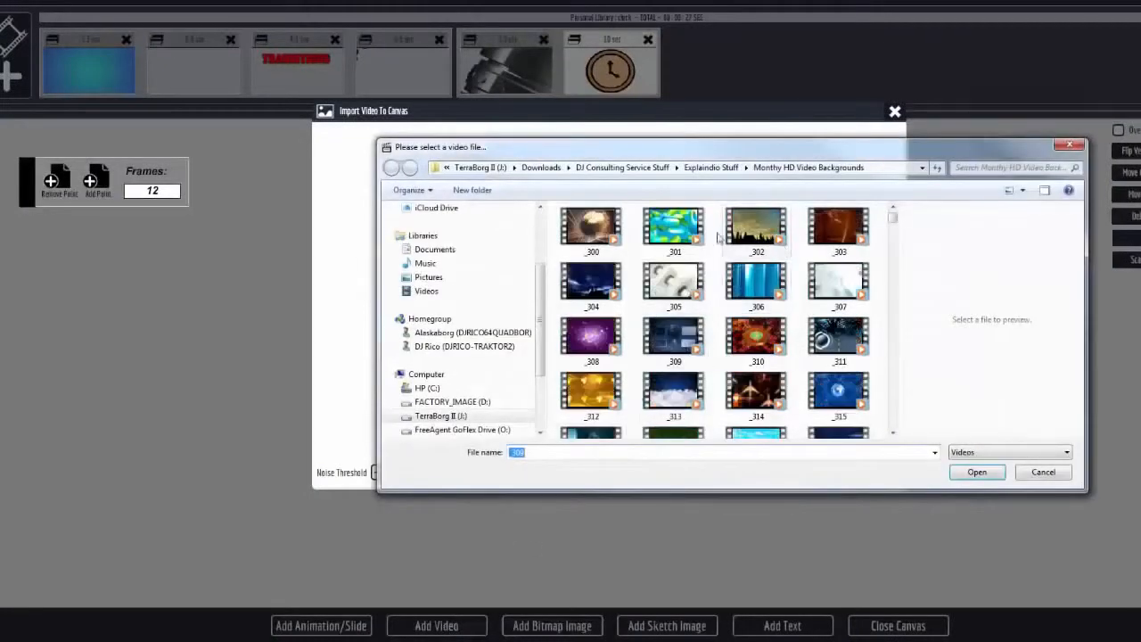
click(588, 227)
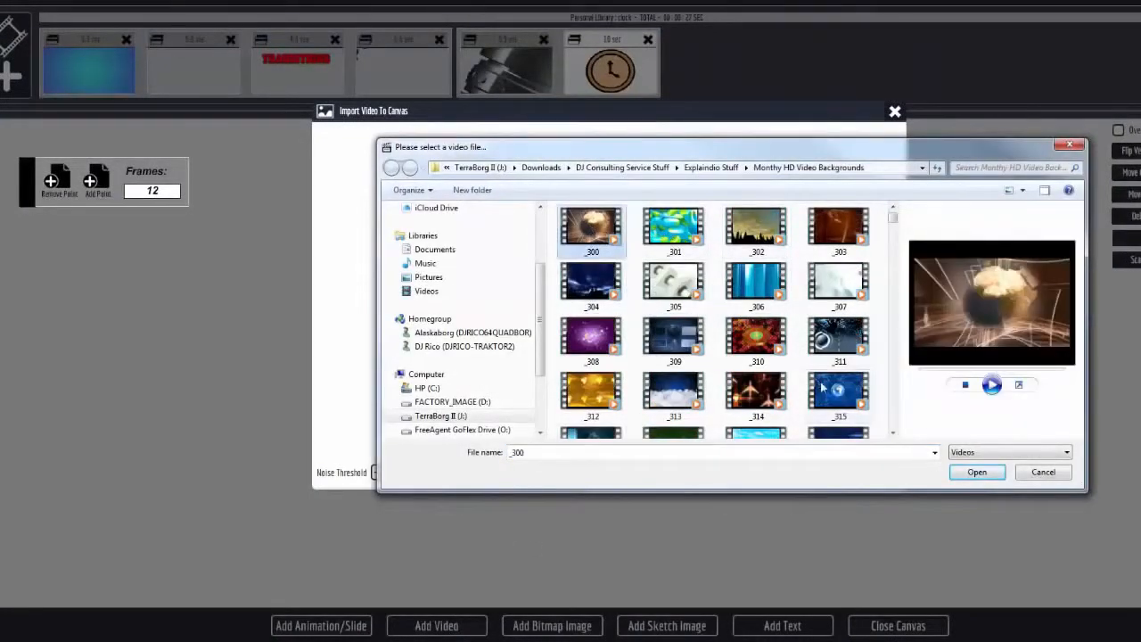
click(978, 472)
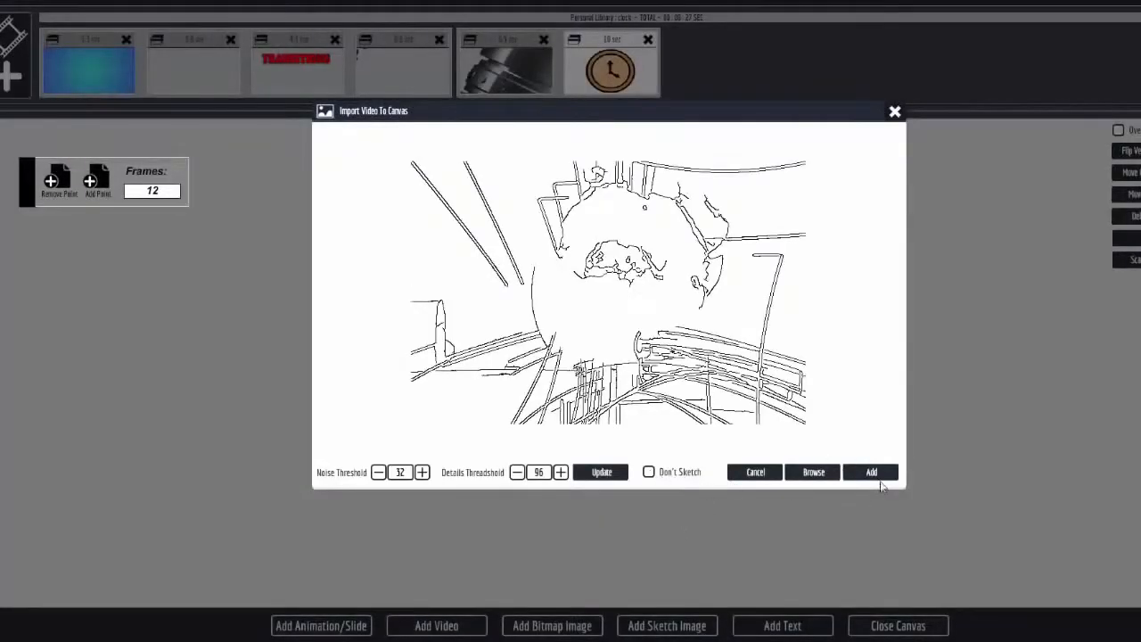
click(874, 474)
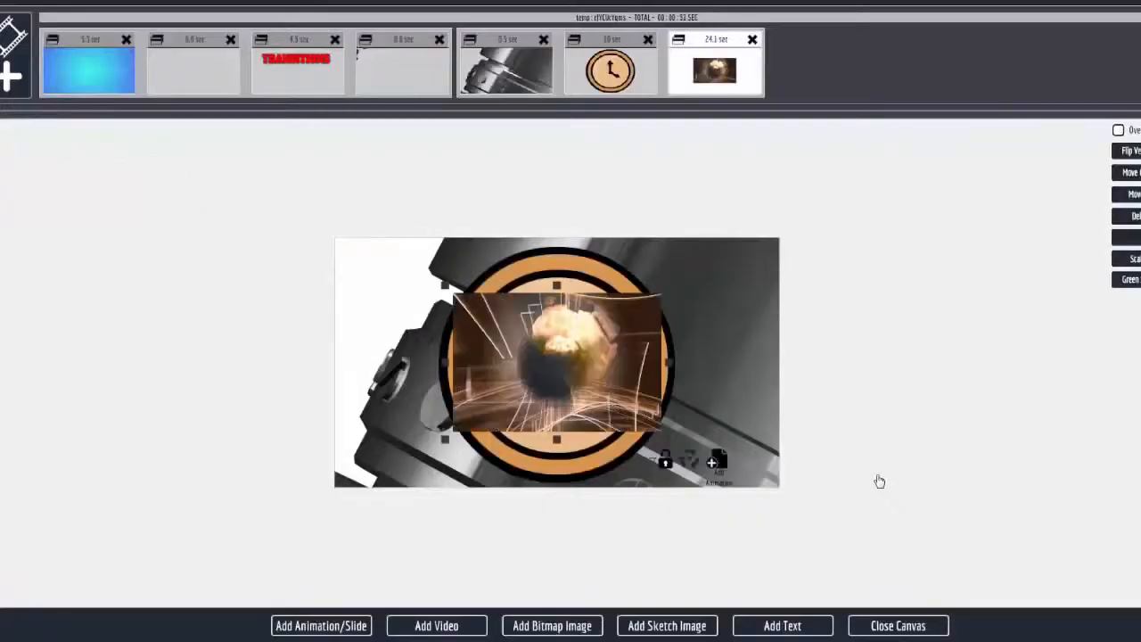
Place the video just outside the scene's right edge and animate it moving to the centre, enlarged to nearly fill the scene.
mouse_move(600, 370)
mouse_down()
mouse_move(612, 367)
mouse_move(603, 369)
mouse_up()
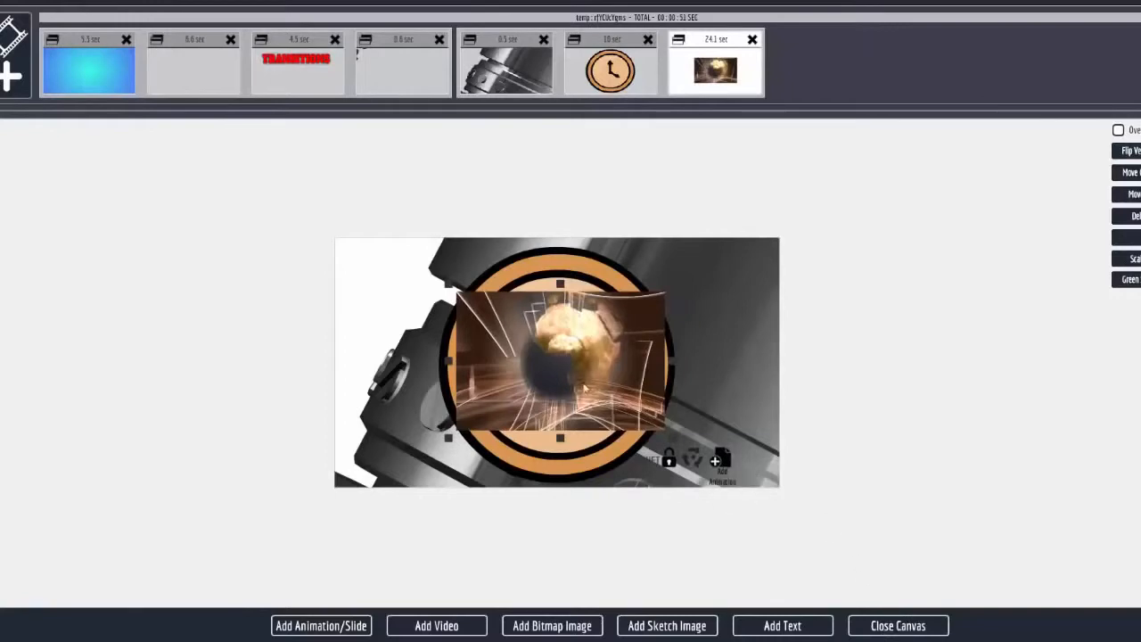
drag(530, 362, 845, 360)
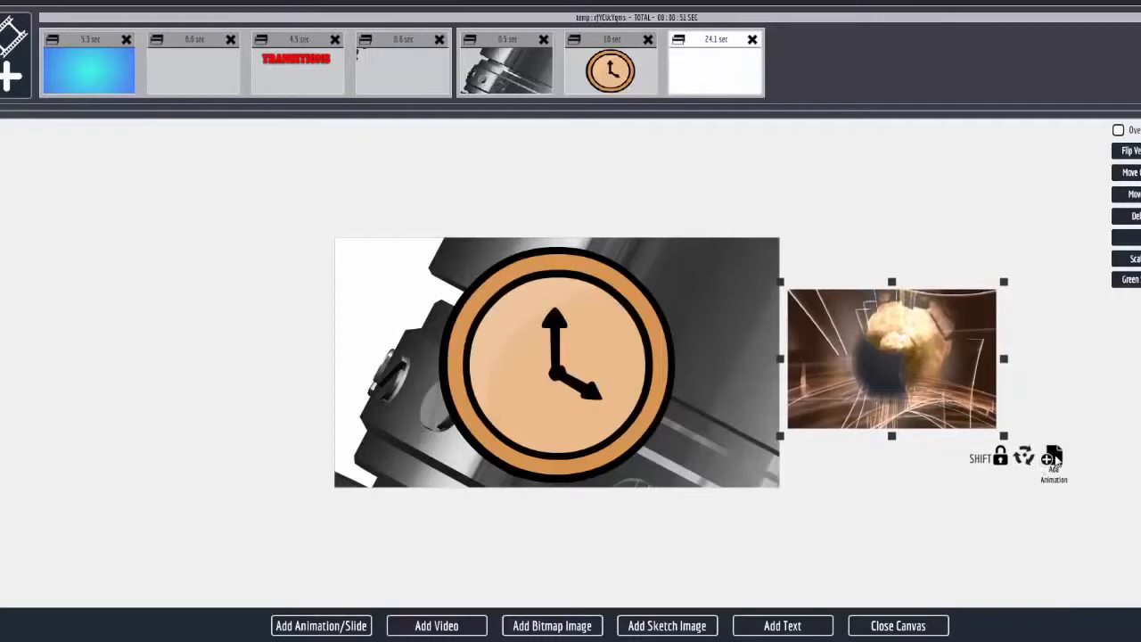
click(1052, 457)
drag(977, 346, 617, 358)
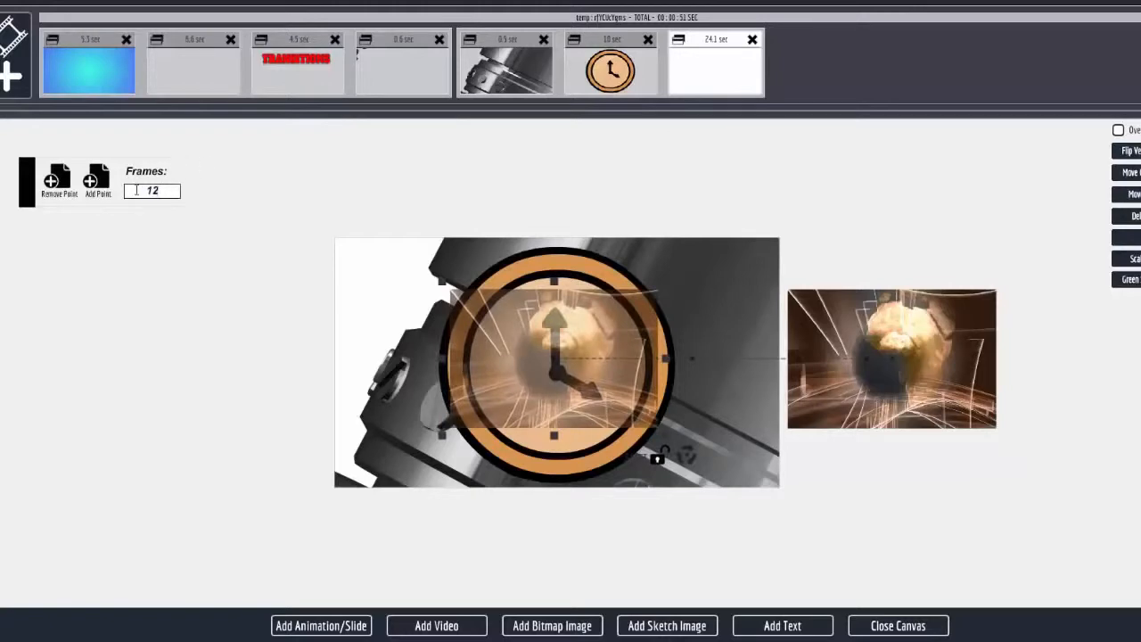
drag(665, 433, 745, 483)
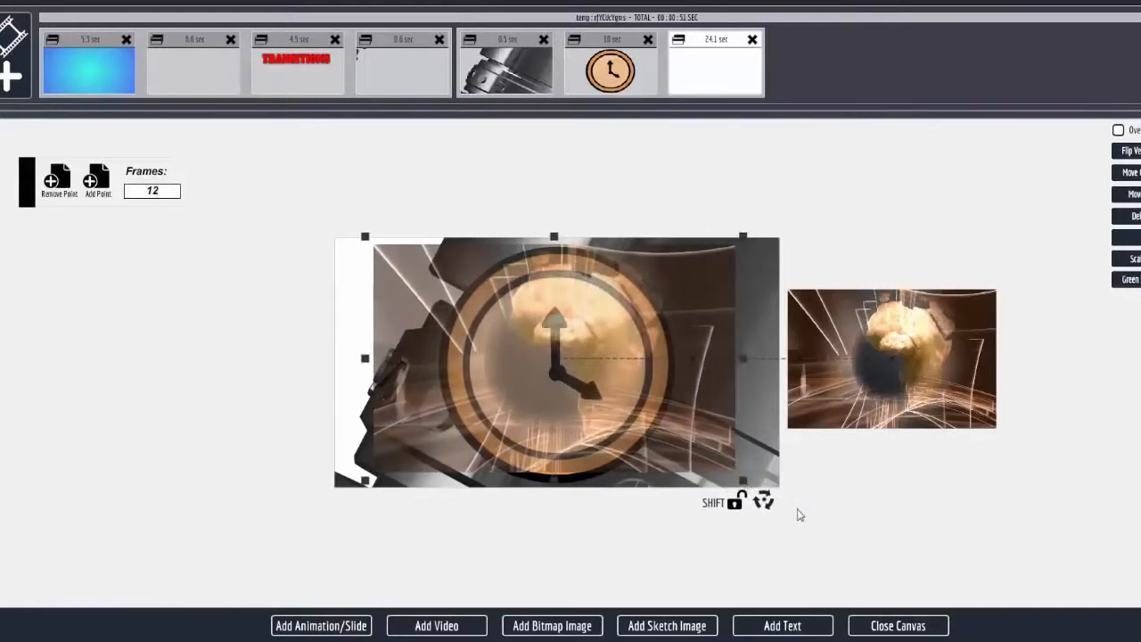
Add a second animation point with the video slightly enlarged, scale the mirrored video to fill the scene, and close the canvas.
click(98, 182)
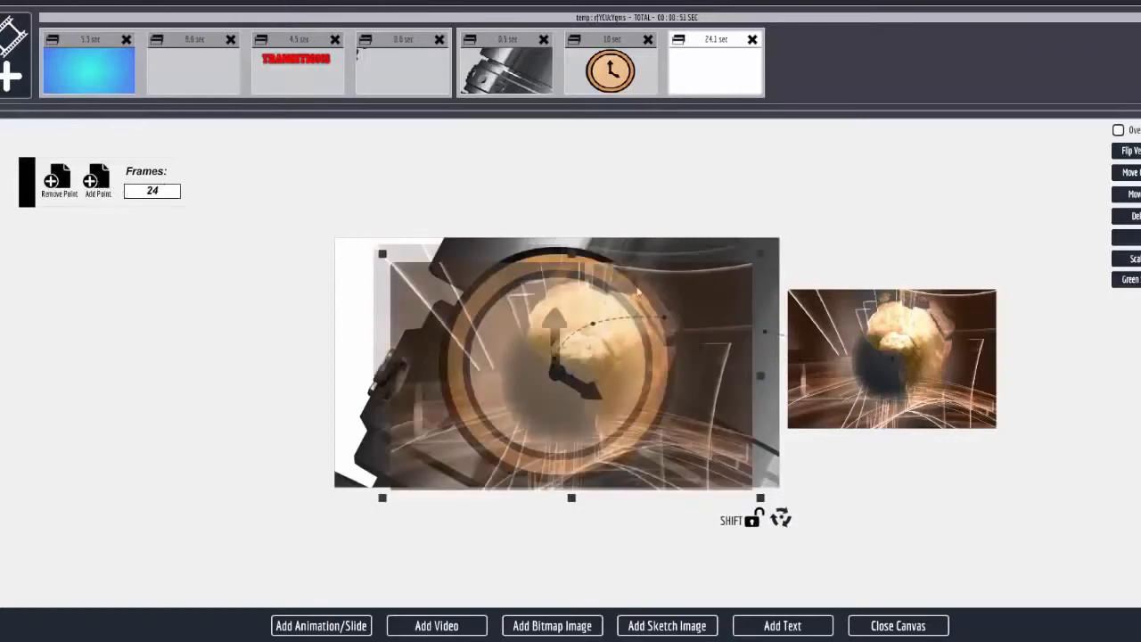
mouse_move(675, 423)
mouse_down()
mouse_move(641, 403)
mouse_move(662, 410)
mouse_up()
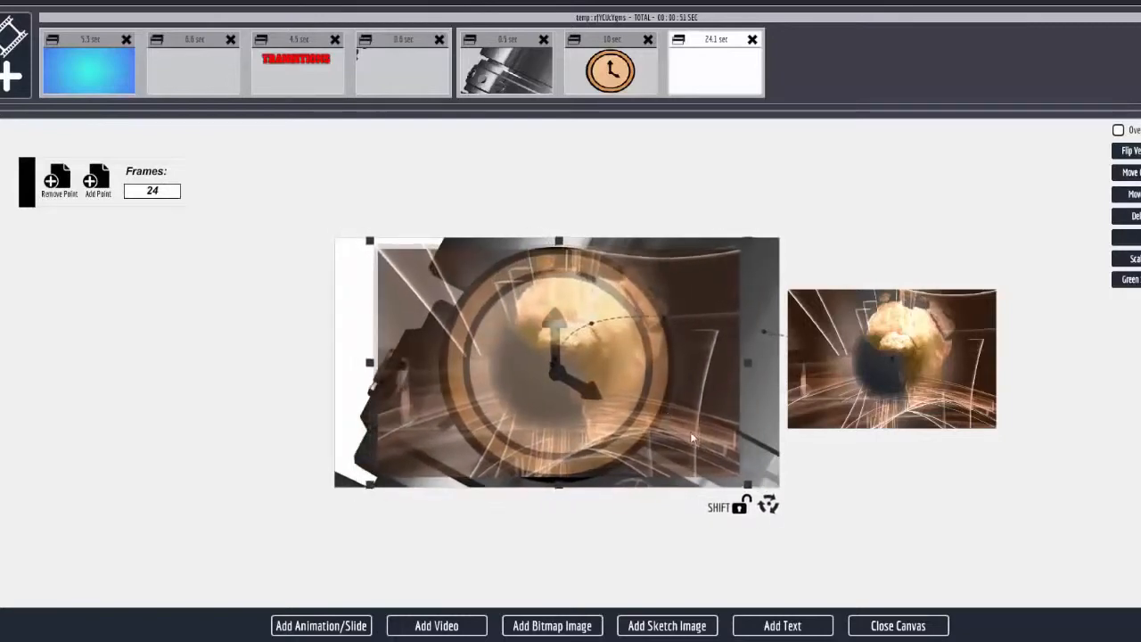
drag(749, 492, 765, 495)
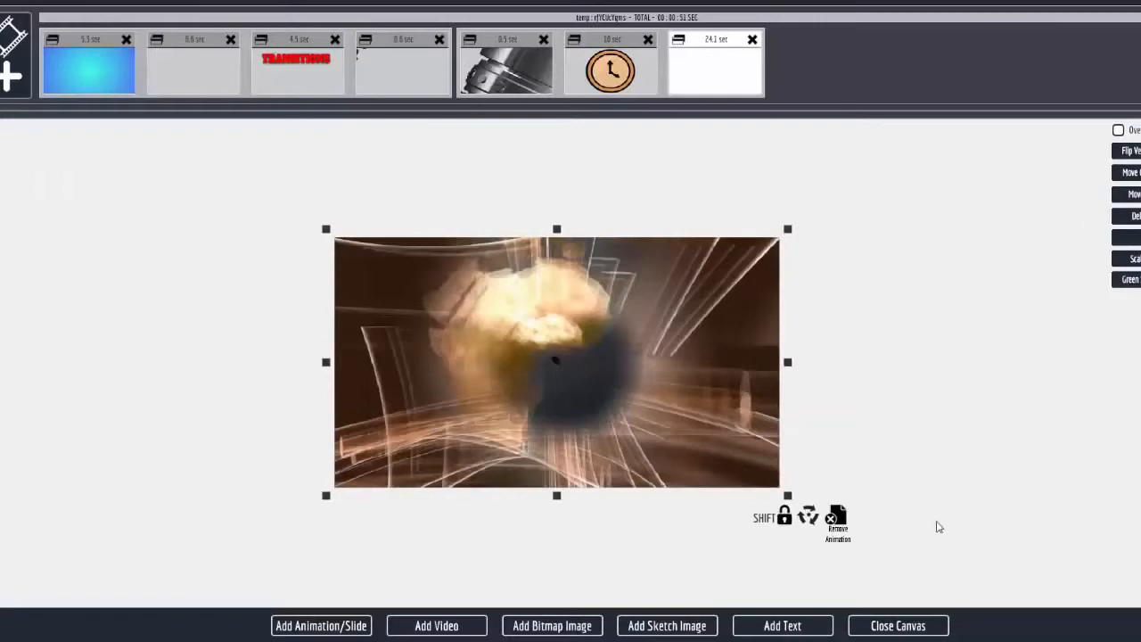
click(897, 626)
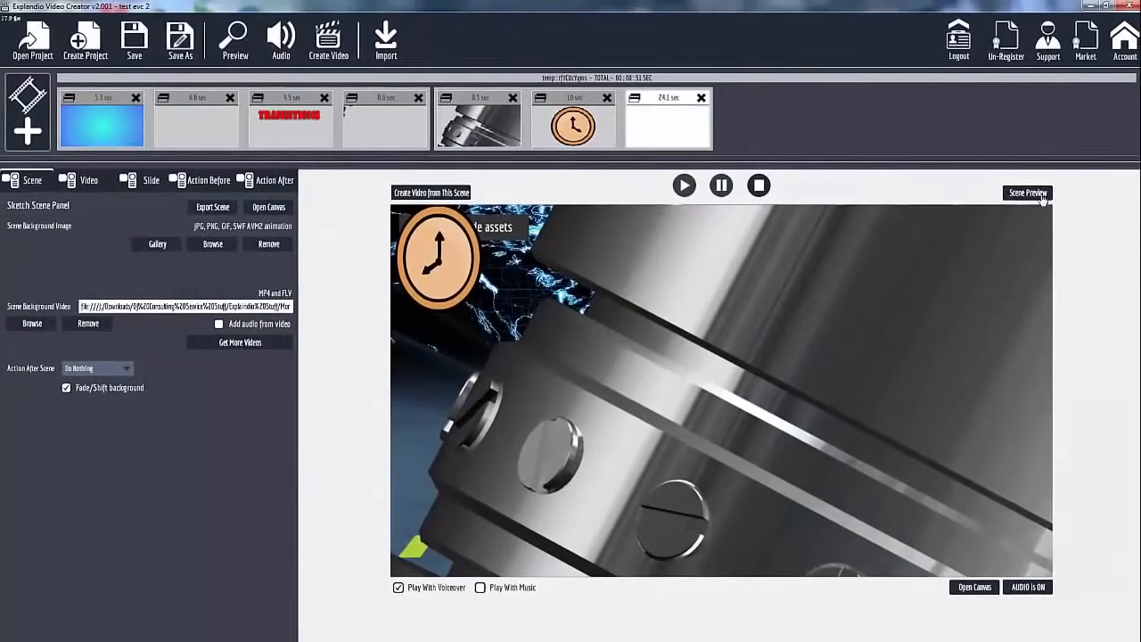
Play the scene preview with the new video, close it and reopen the slide's canvas.
click(1039, 194)
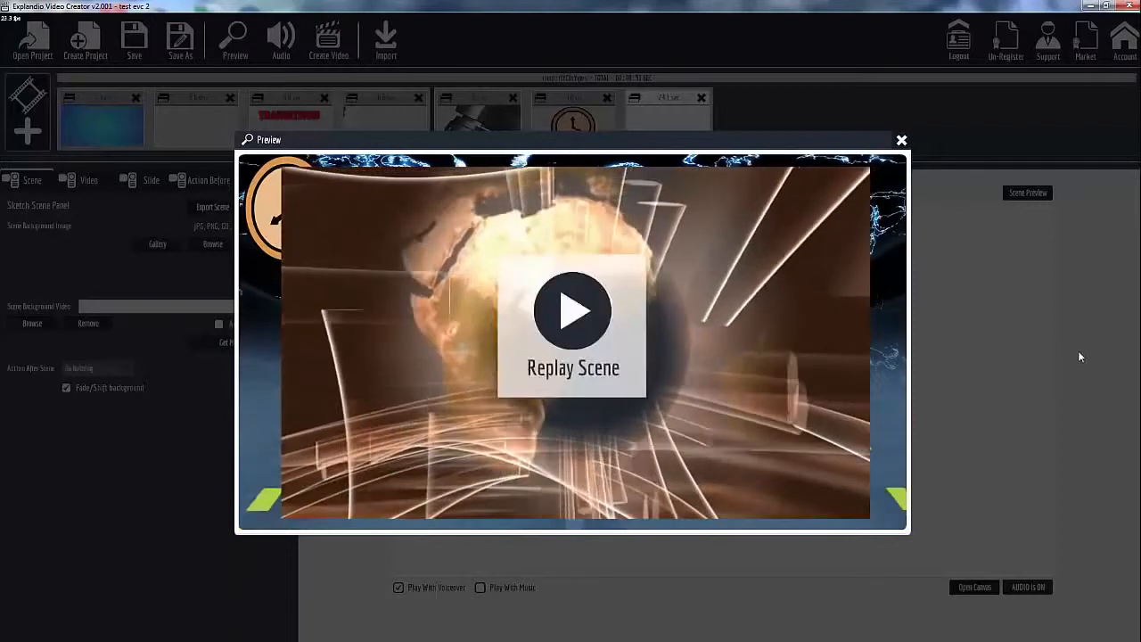
click(901, 140)
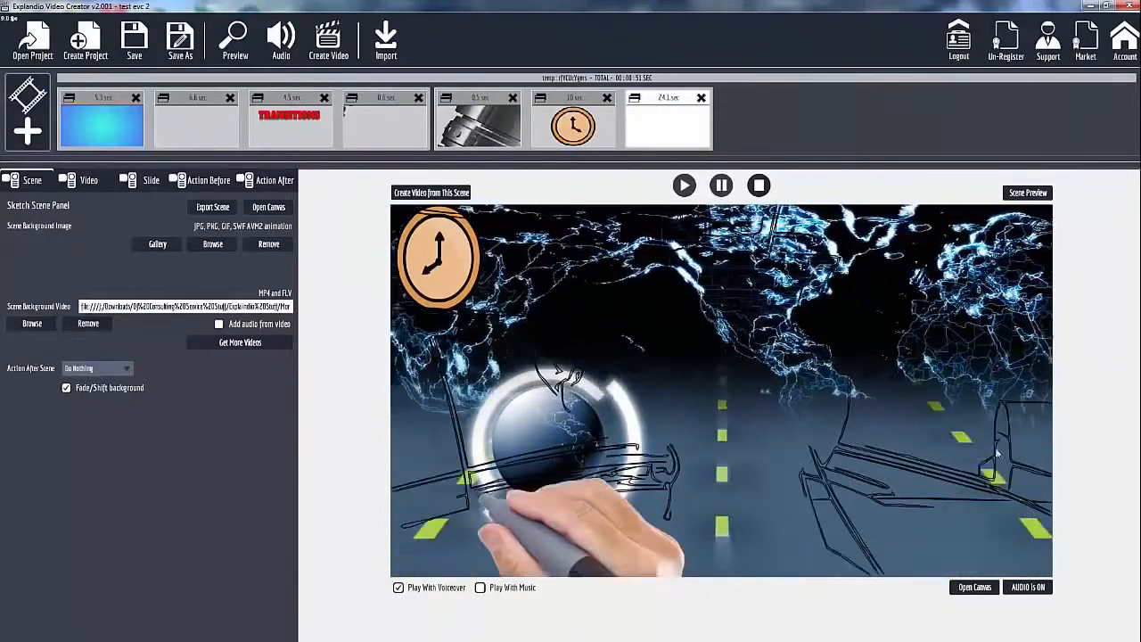
click(974, 588)
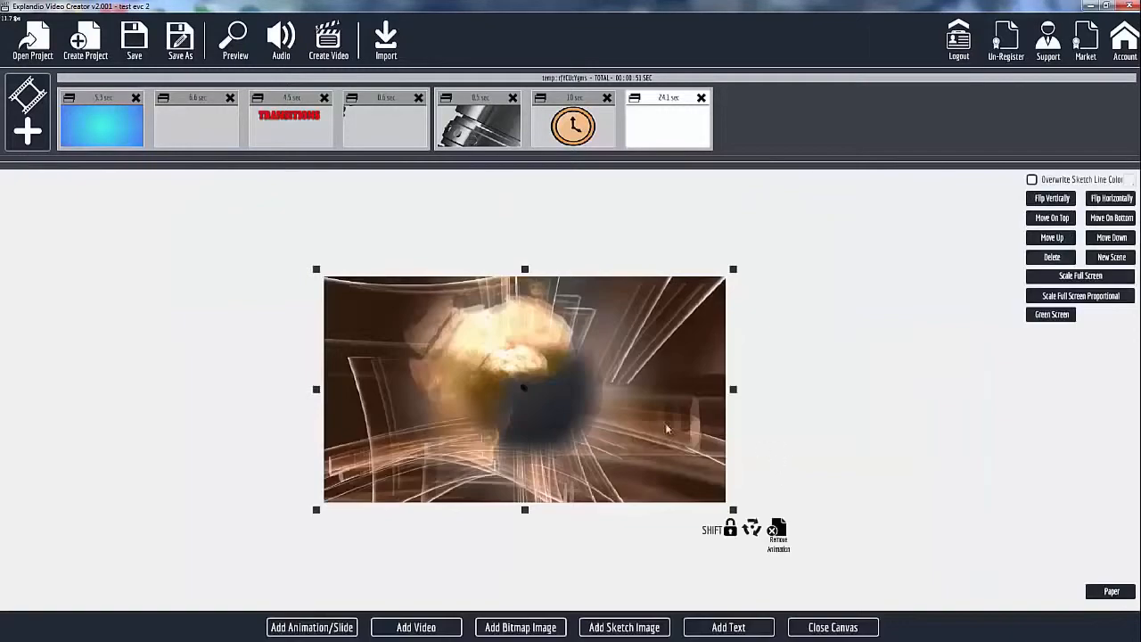
Try moving the full-scene video's last animation point out past the scene's left edge, then close and reopen the canvas.
click(578, 406)
drag(572, 390, 180, 459)
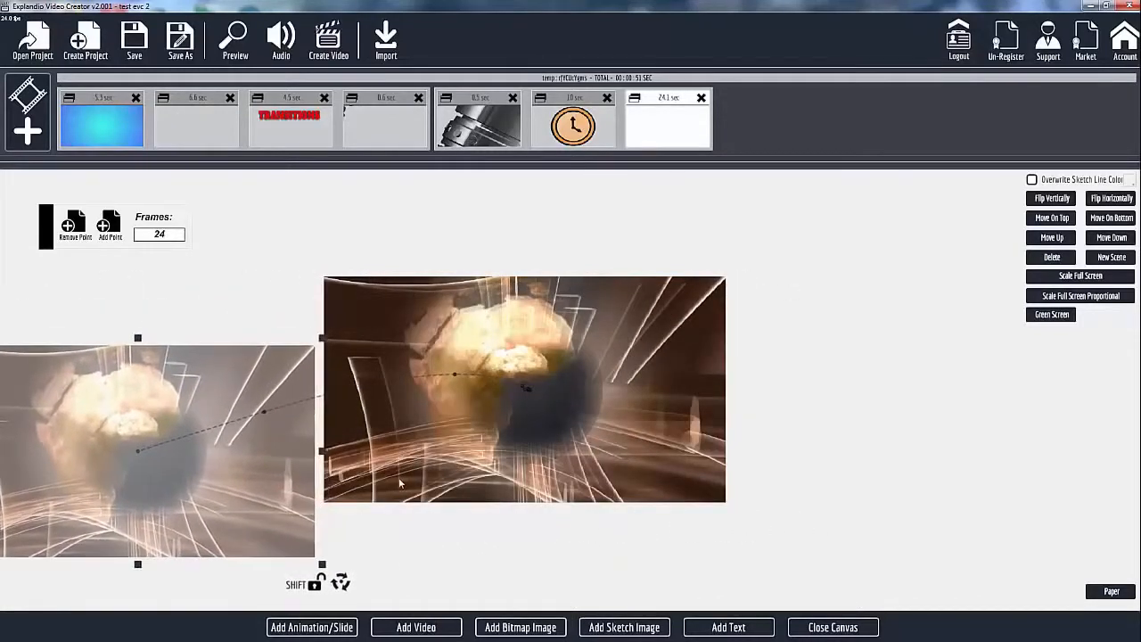
click(828, 626)
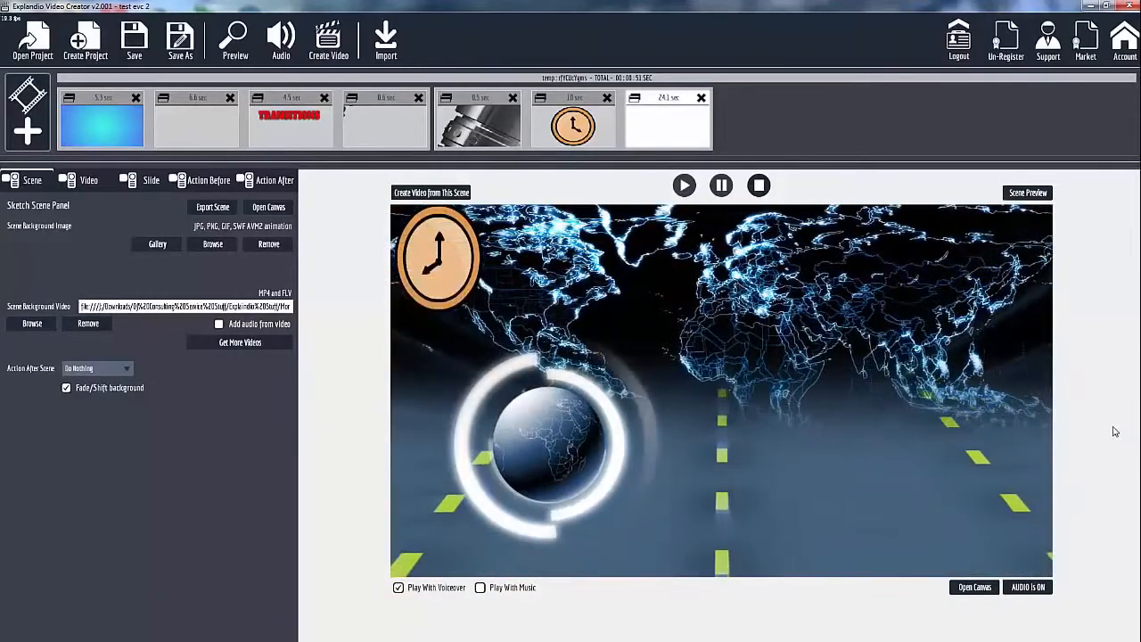
click(971, 587)
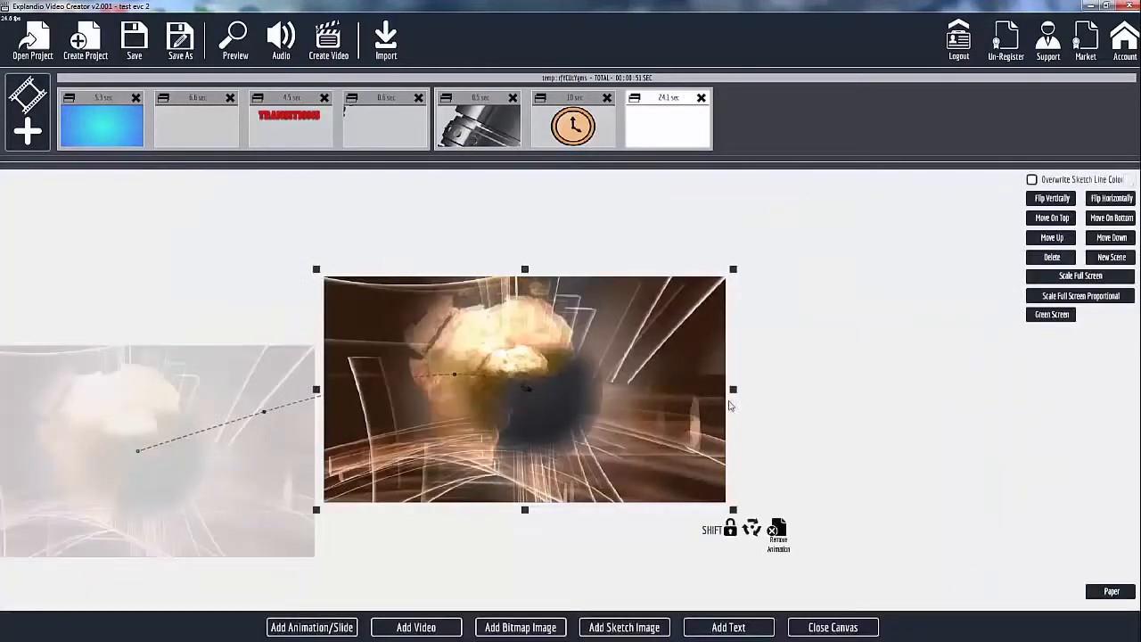
Remove the video's animation points, shrink it to about half the scene's width and place it just outside the scene's right edge.
click(475, 452)
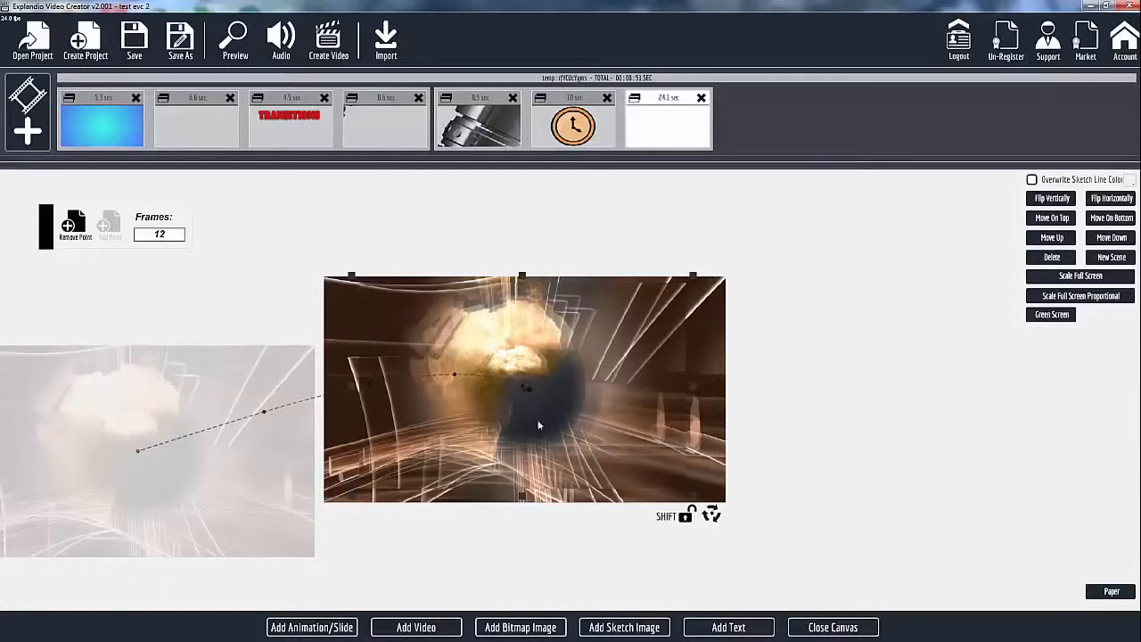
click(68, 224)
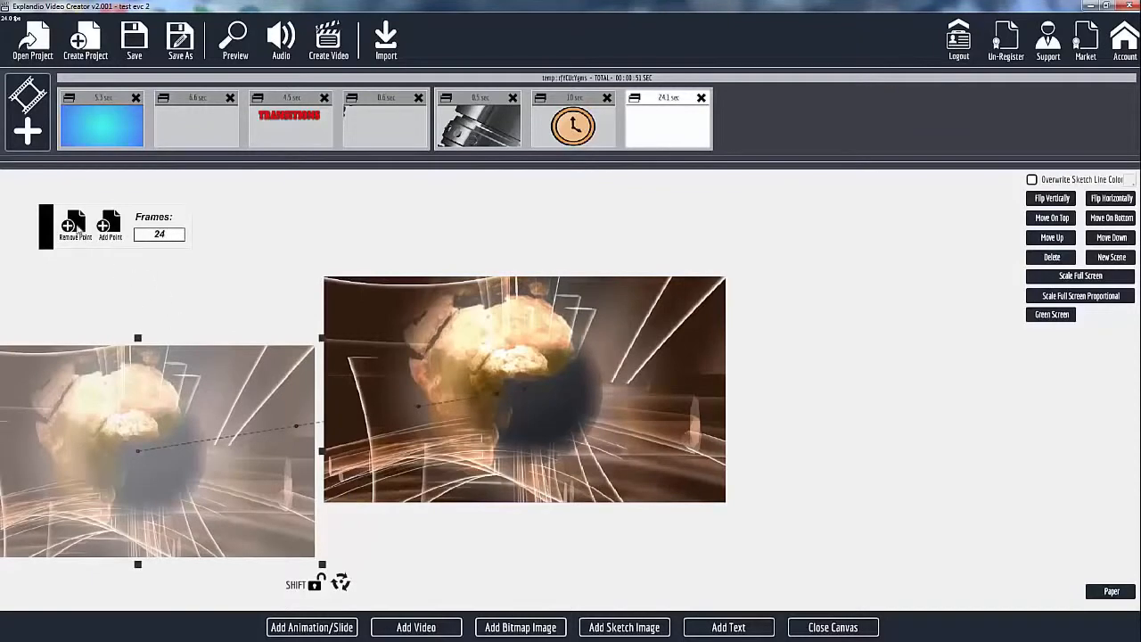
click(75, 226)
drag(592, 417, 693, 409)
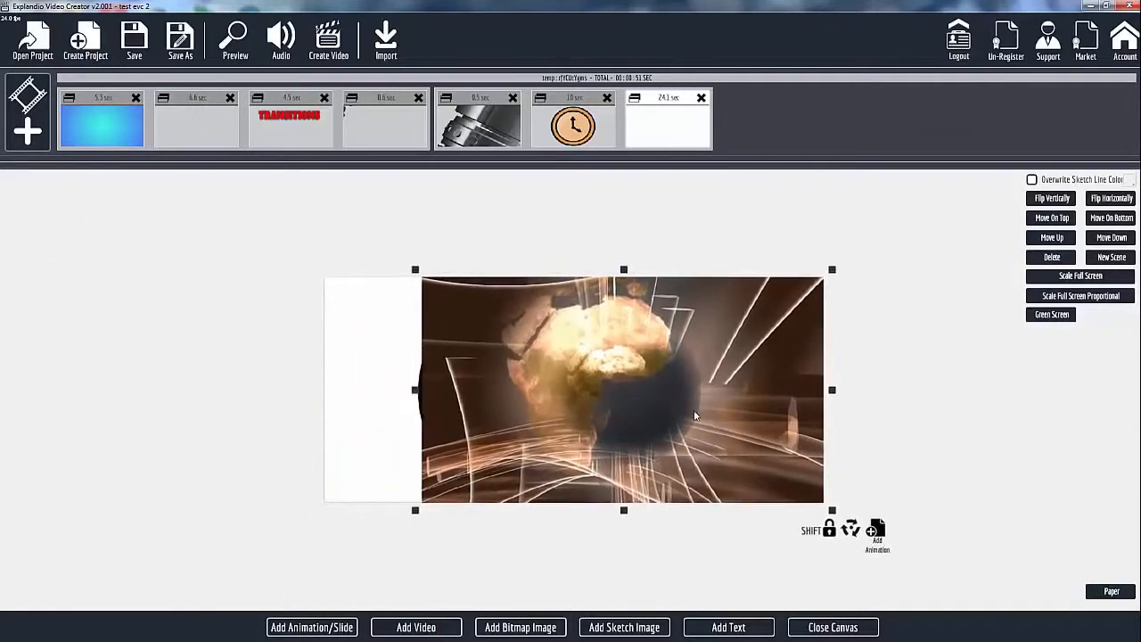
drag(613, 422, 873, 417)
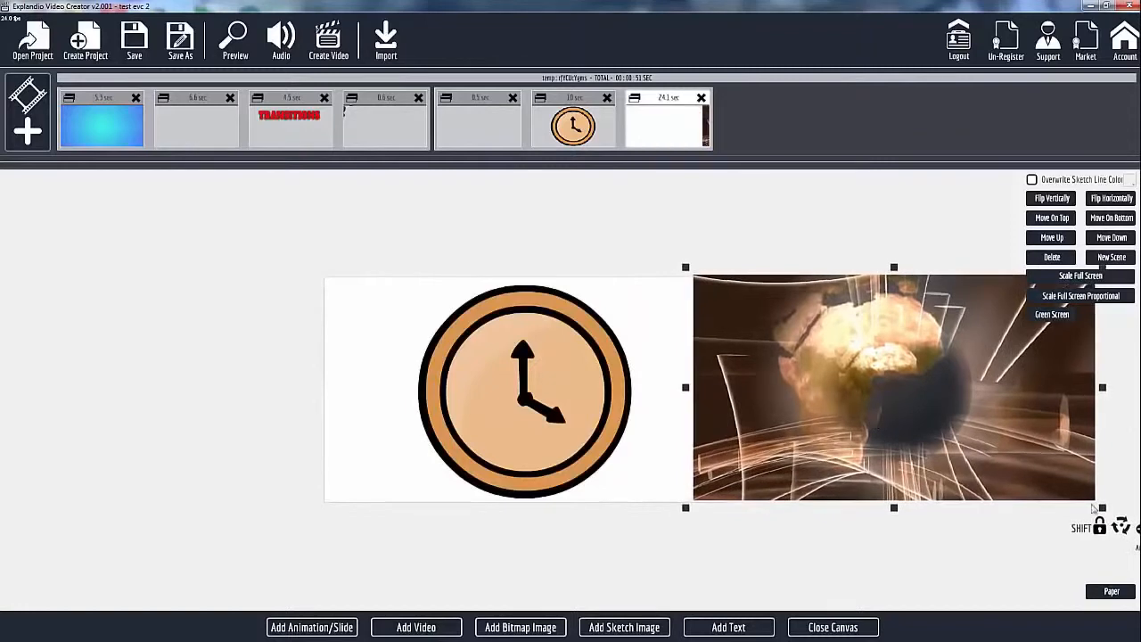
drag(1102, 510, 1002, 451)
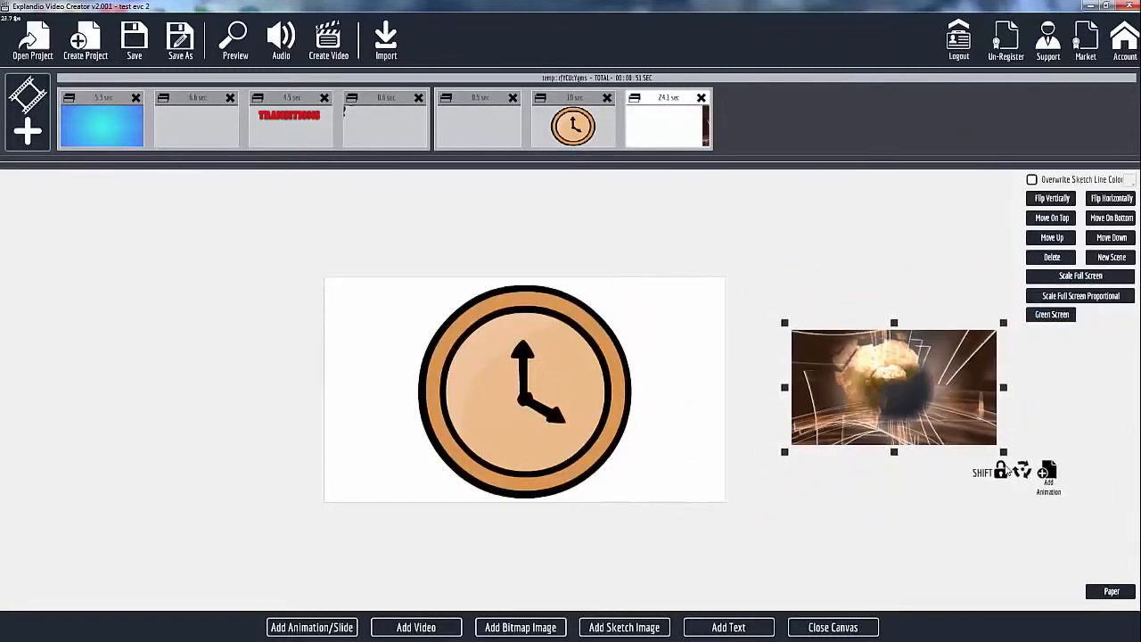
drag(925, 395, 820, 413)
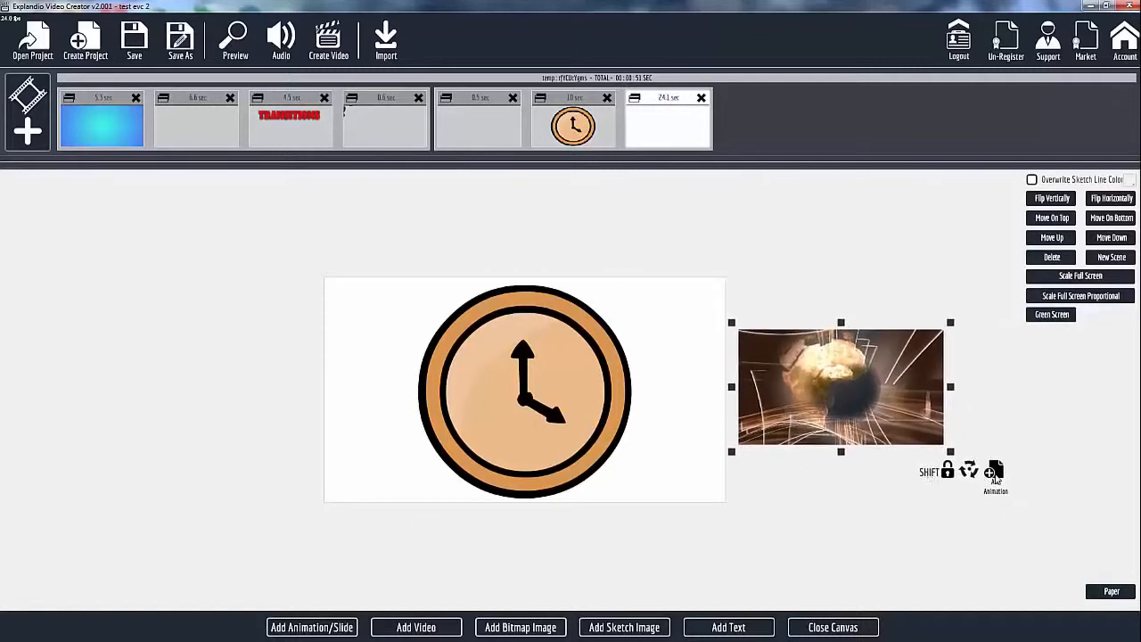
Animate the shrunken video moving from outside the right edge to the centre of the scene over 12 frames.
click(994, 473)
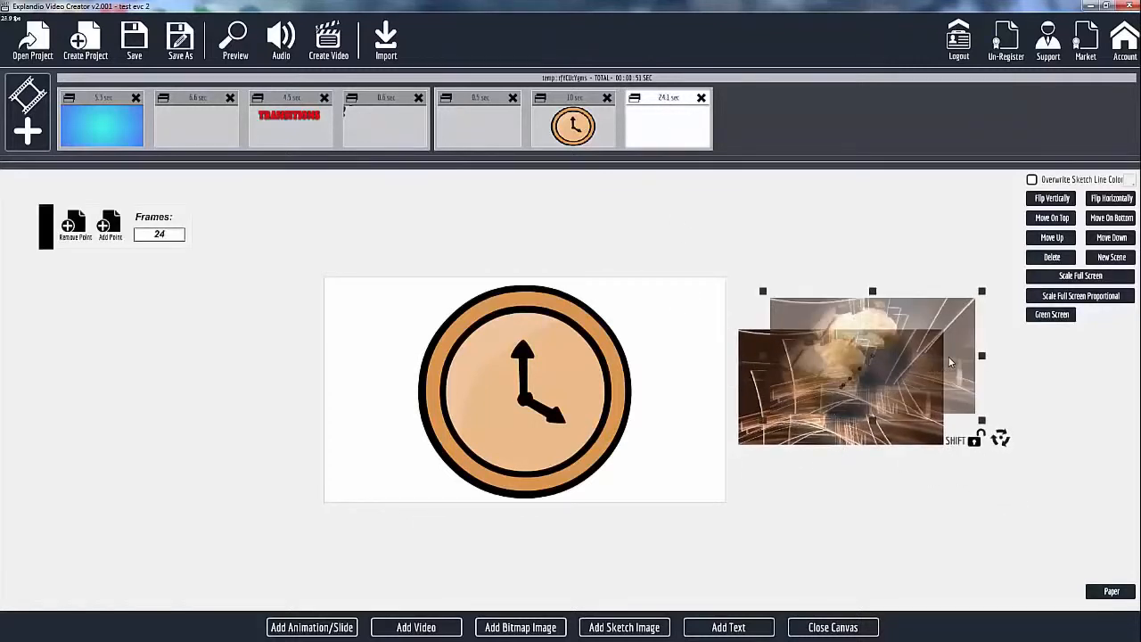
drag(950, 362, 606, 397)
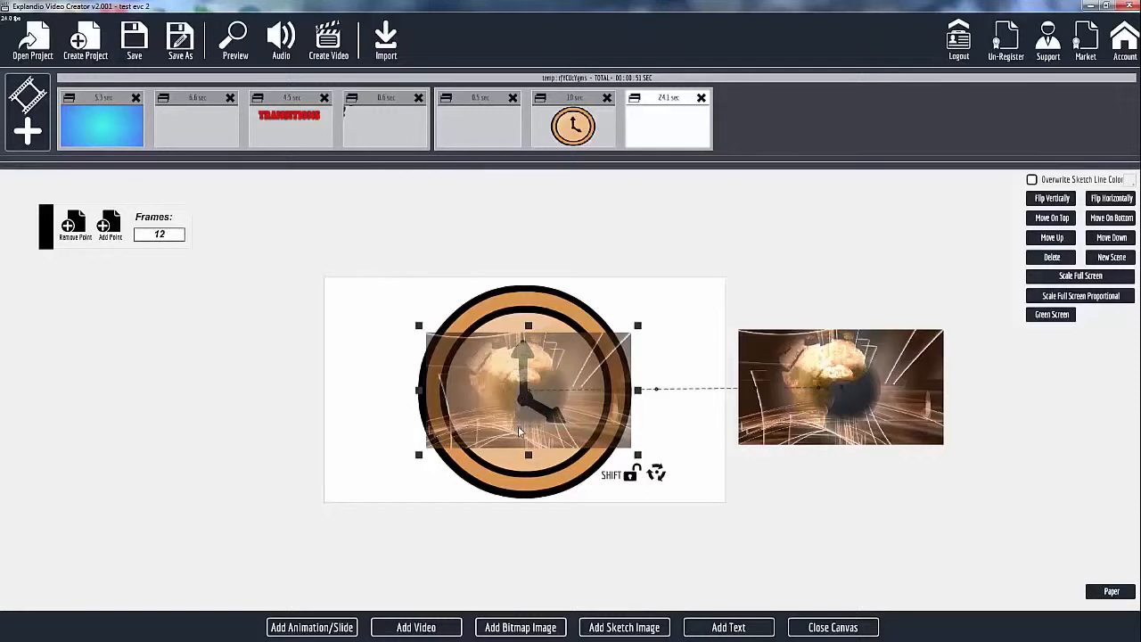
drag(520, 431, 500, 375)
Add an animation point enlarging the video to nearly fill the scene, and another holding it there for 48 frames.
click(110, 230)
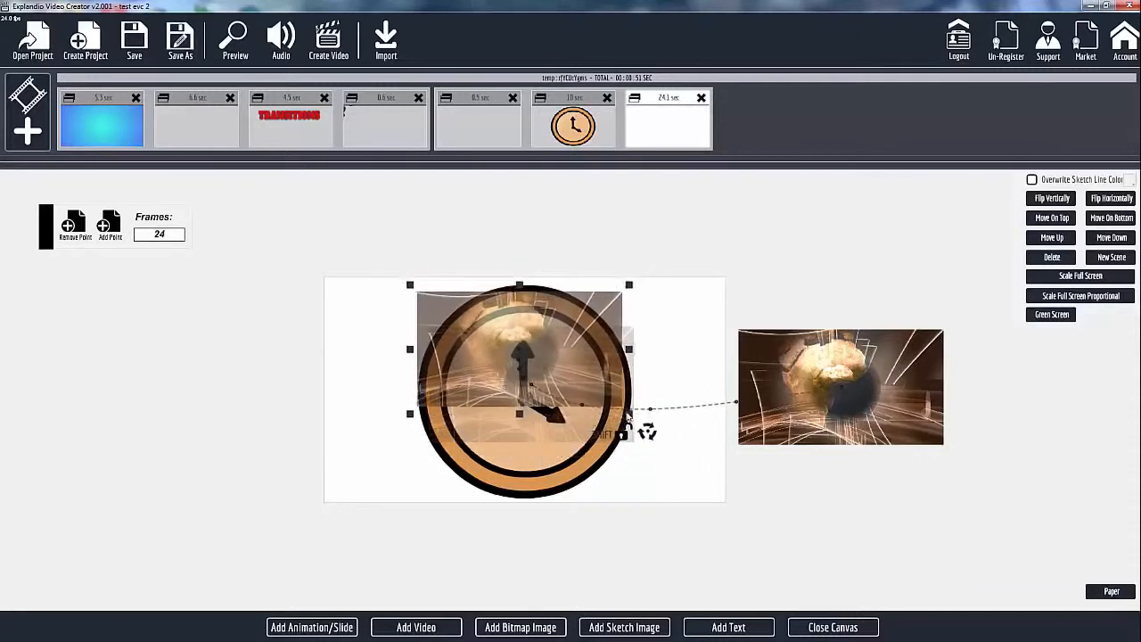
drag(629, 415, 668, 471)
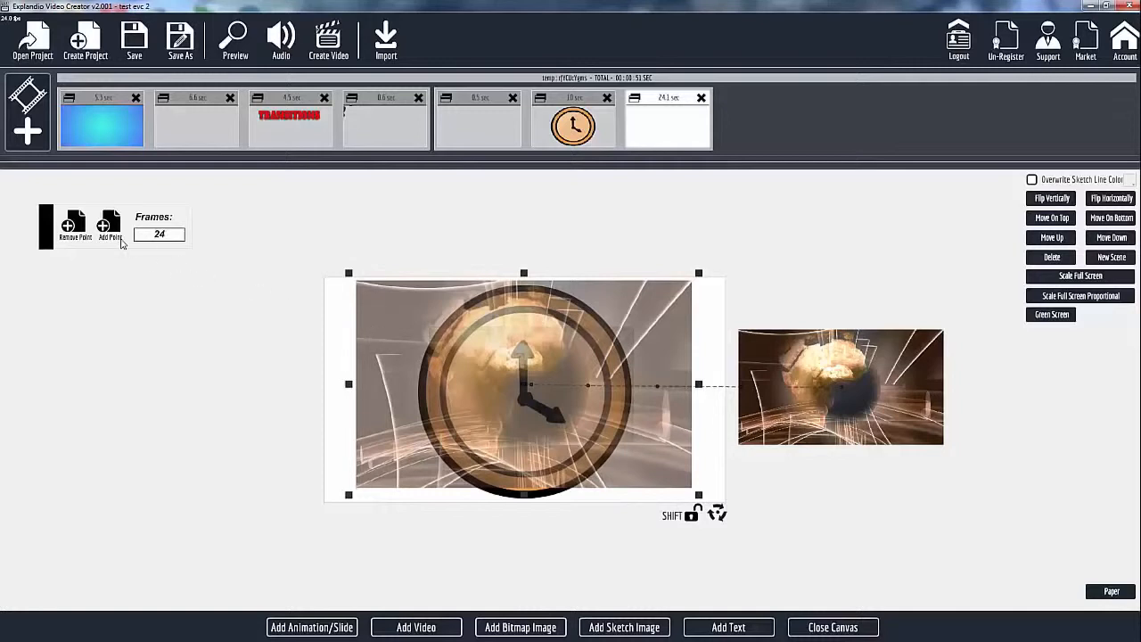
click(110, 226)
drag(408, 376, 392, 360)
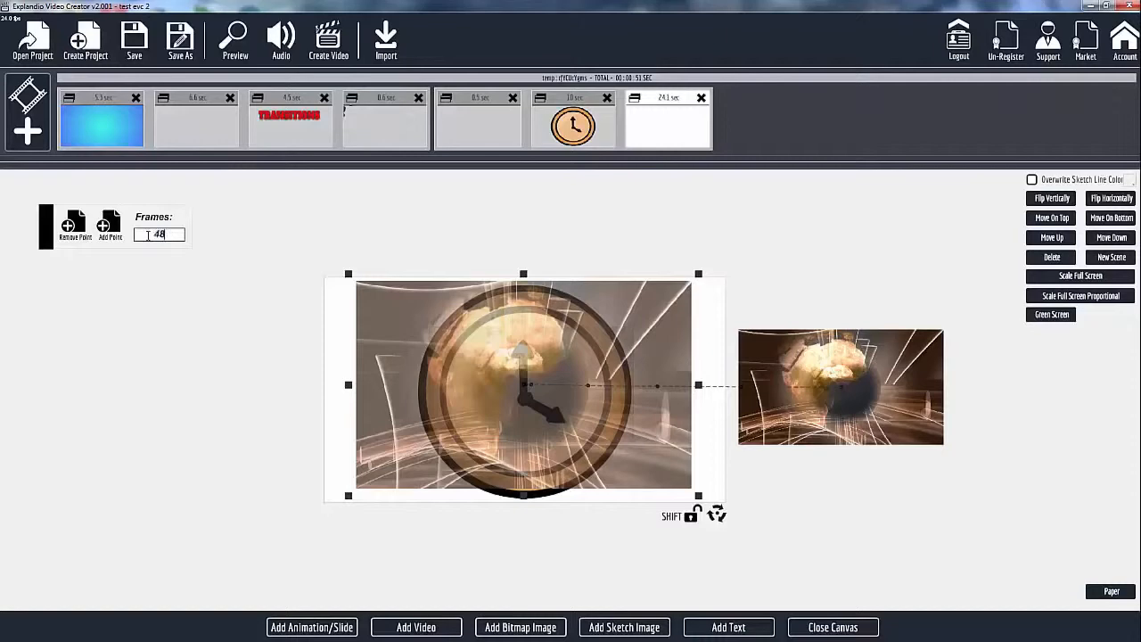
Add a final animation point that moves the enlarged video out below the scene's lower edge, and close the canvas.
click(108, 226)
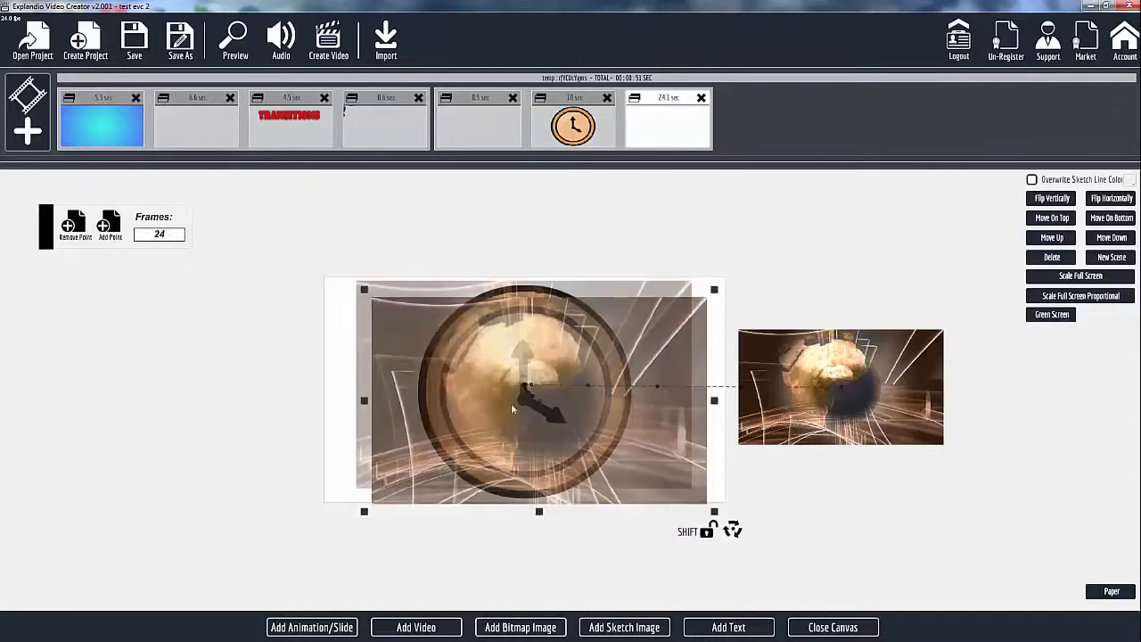
drag(606, 436, 283, 430)
scroll(283, 430, down, 3)
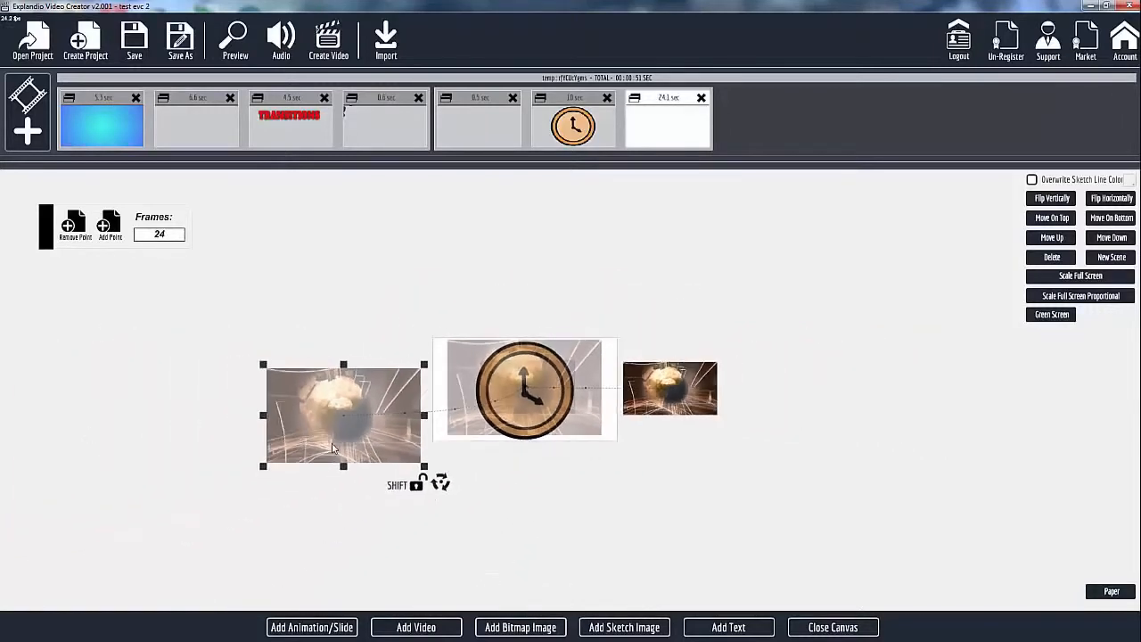
drag(346, 467, 509, 534)
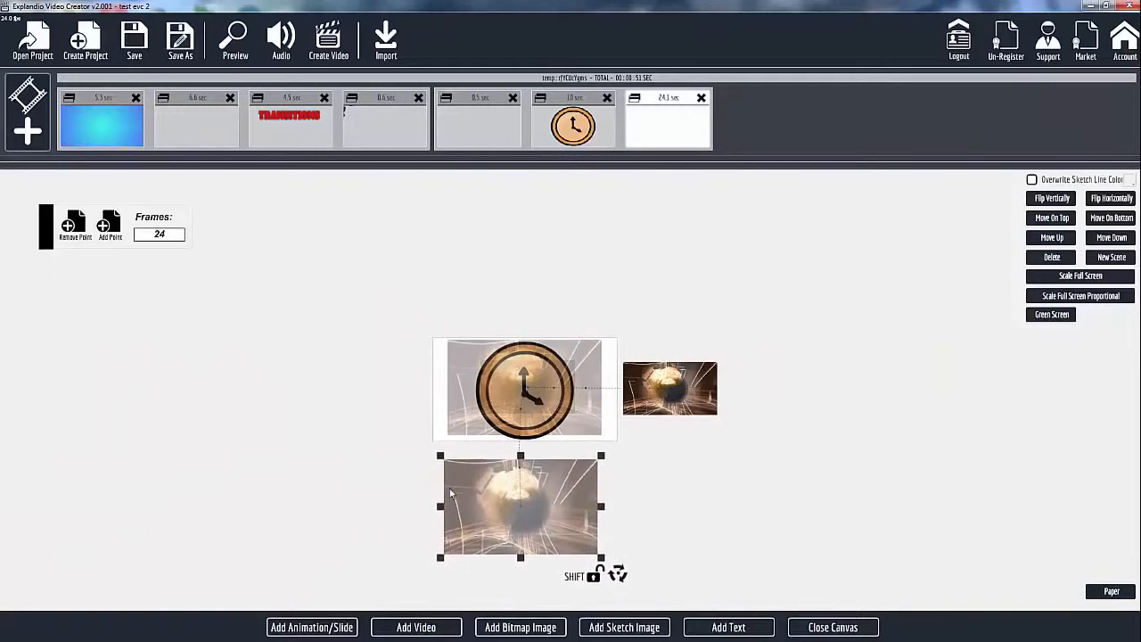
scroll(450, 493, up, 2)
scroll(450, 493, up, 4)
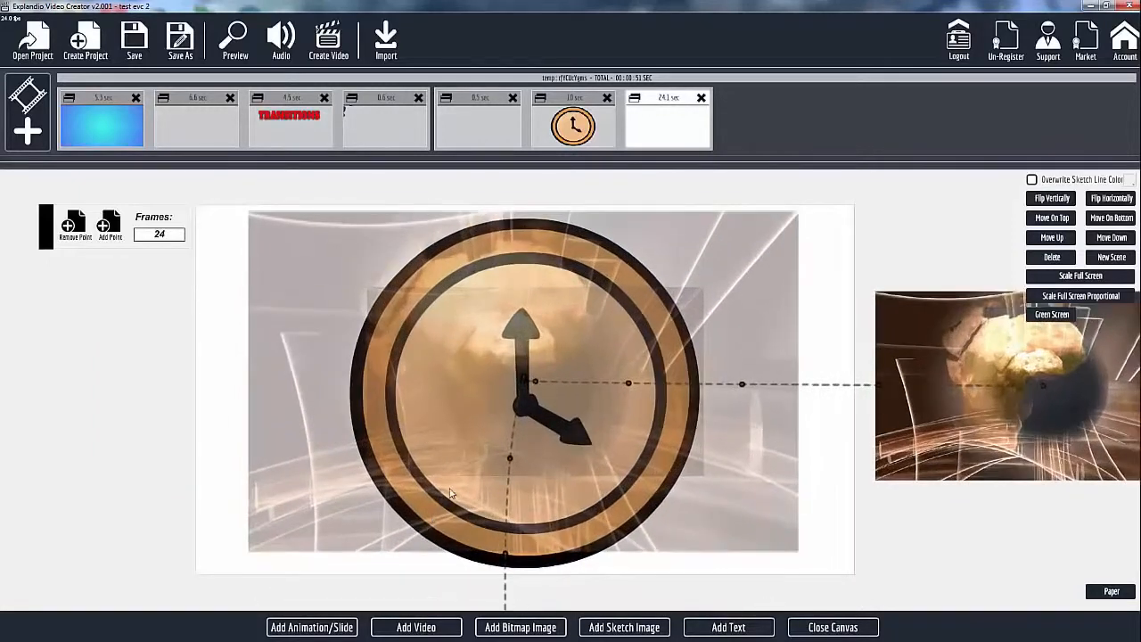
click(833, 626)
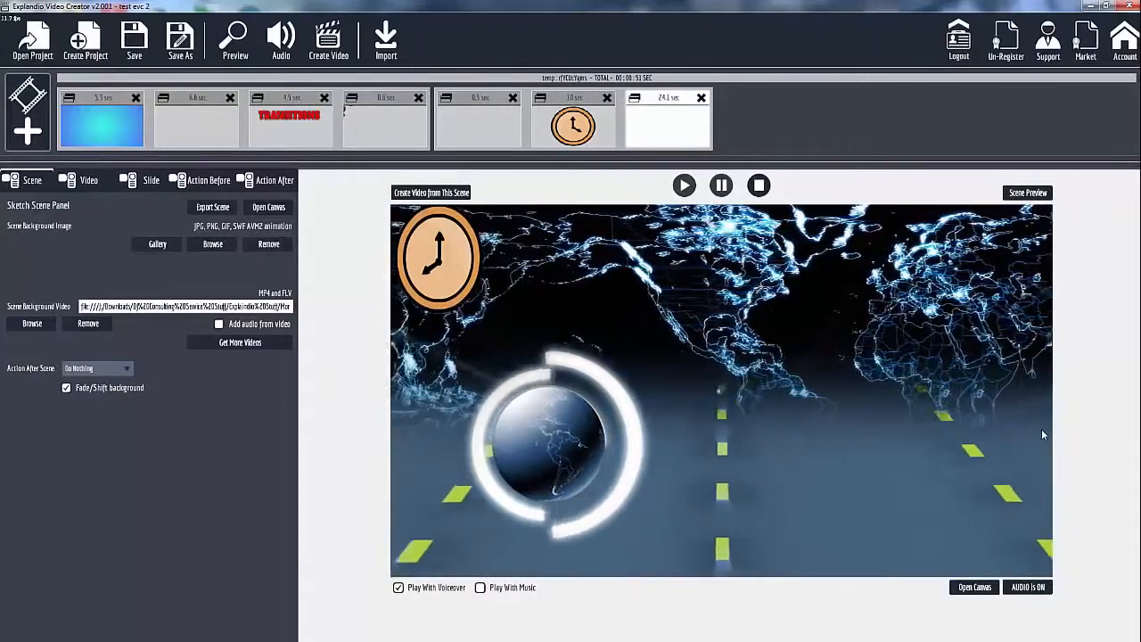
Inspect the 48-frame animation point on the canvas, play the scene preview, and check the canvas once more.
click(974, 587)
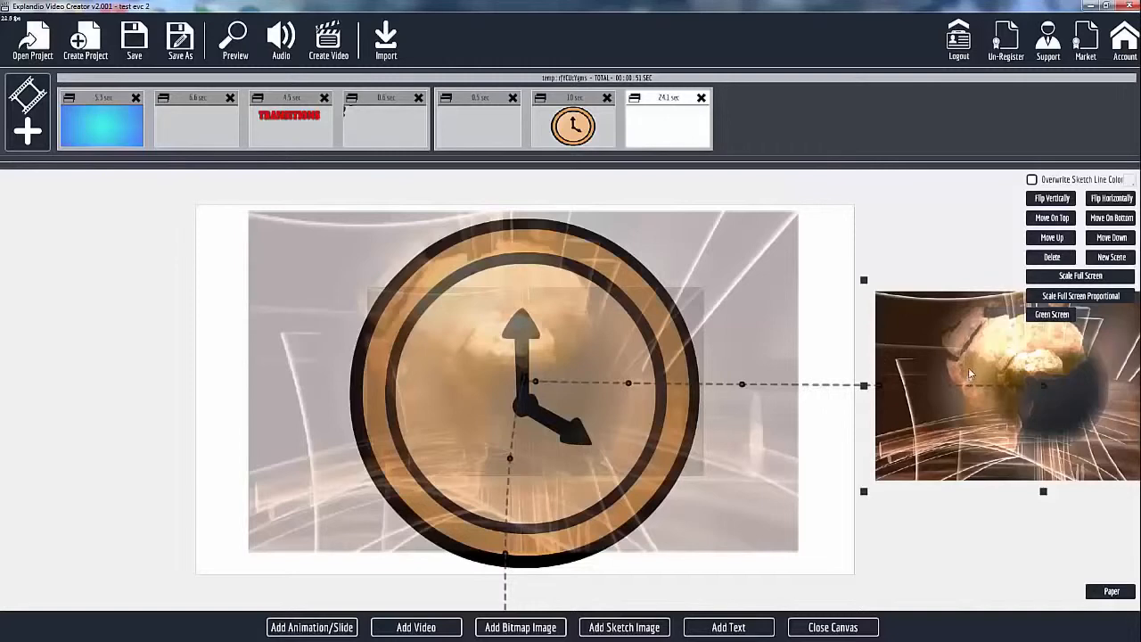
click(622, 374)
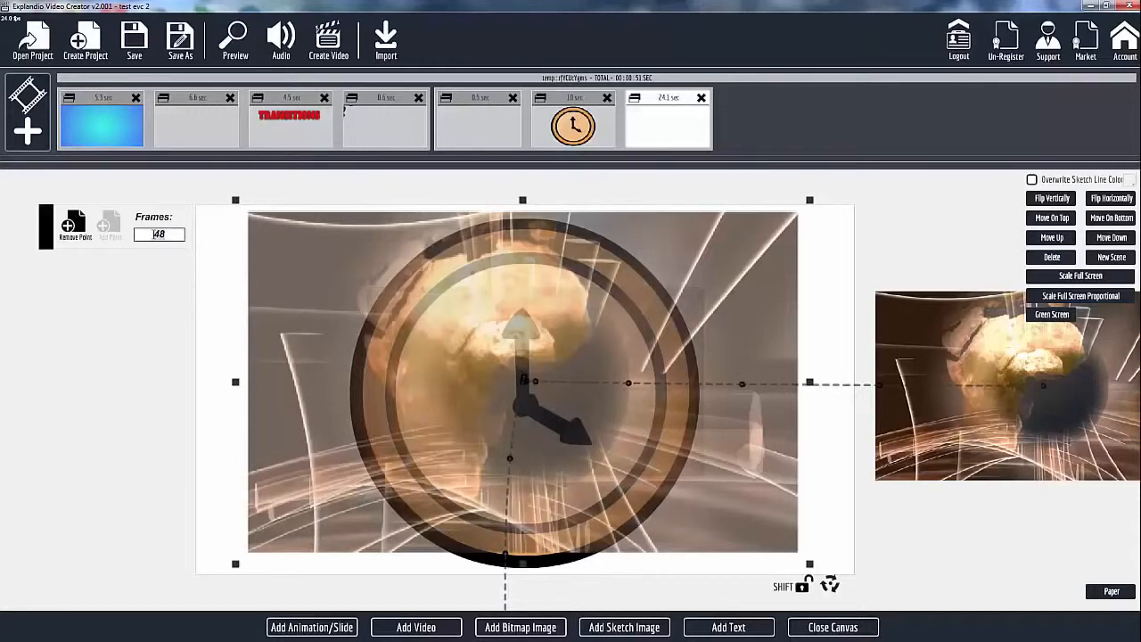
click(857, 629)
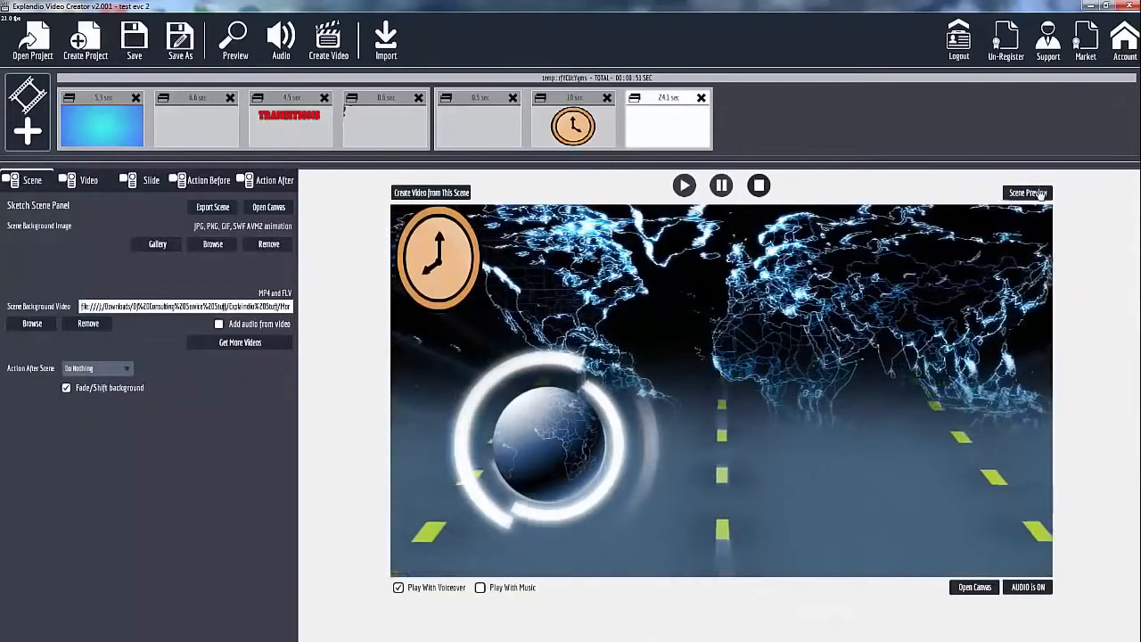
click(1036, 194)
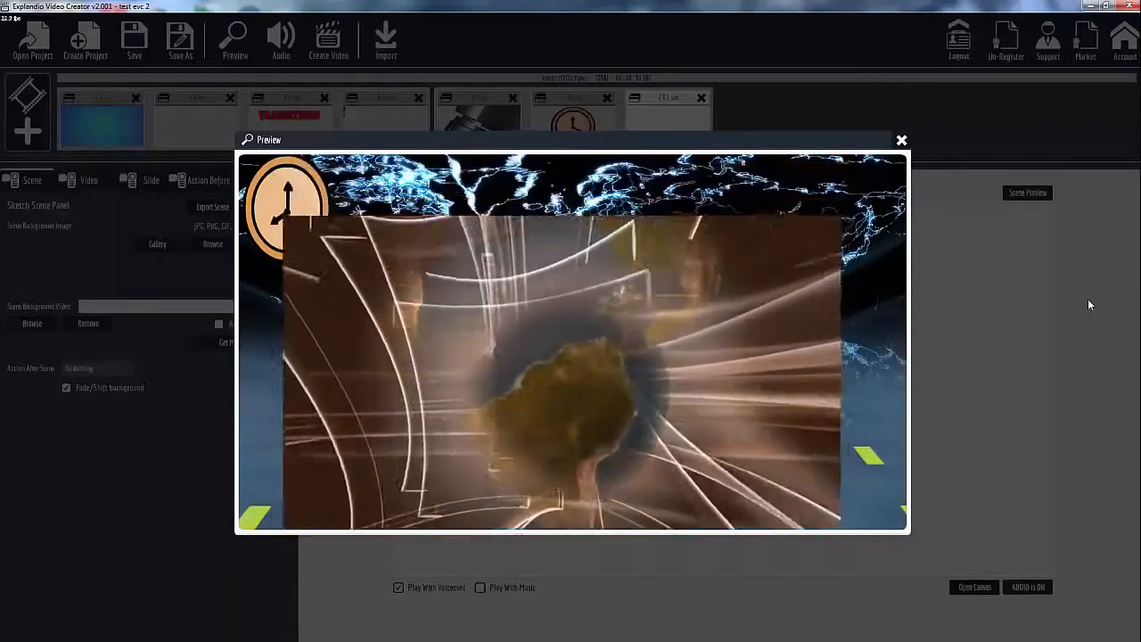
click(901, 143)
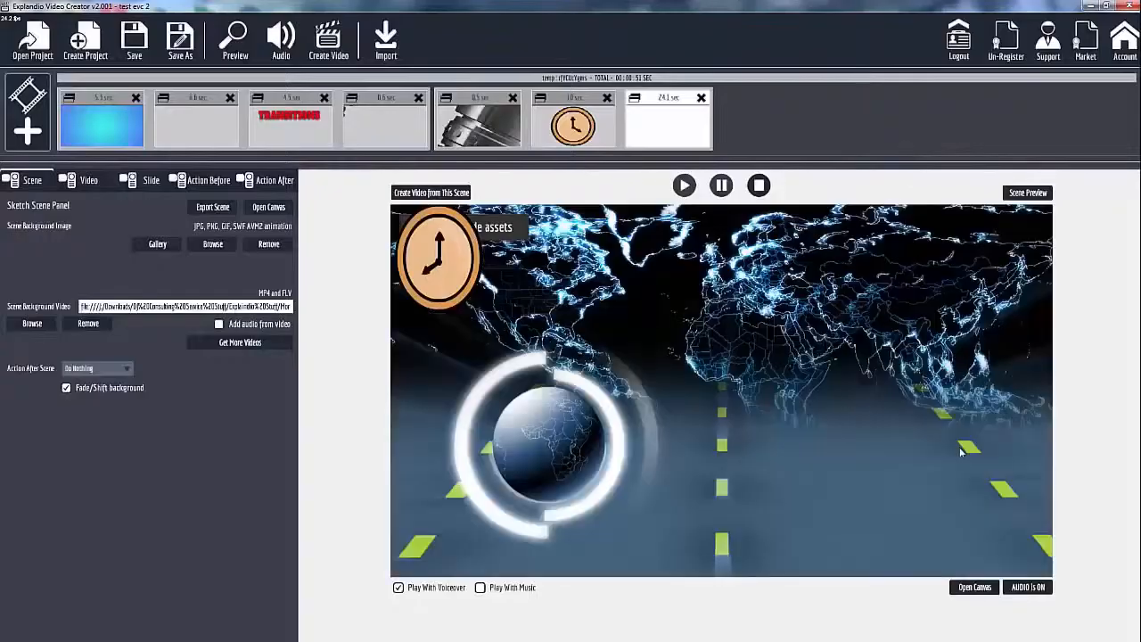
click(975, 588)
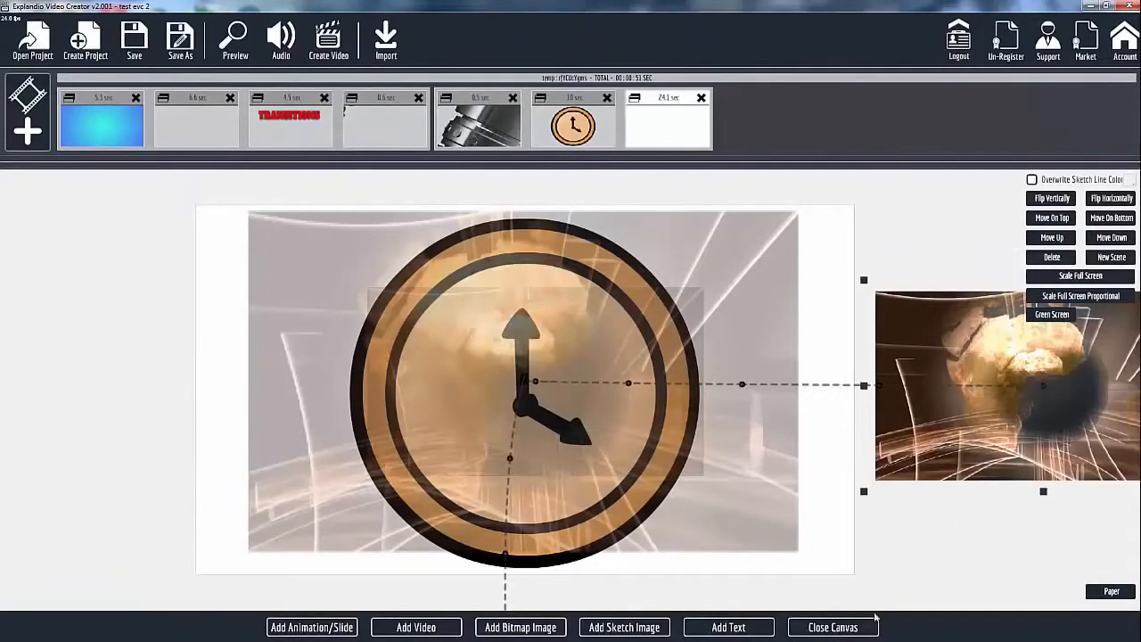
click(833, 627)
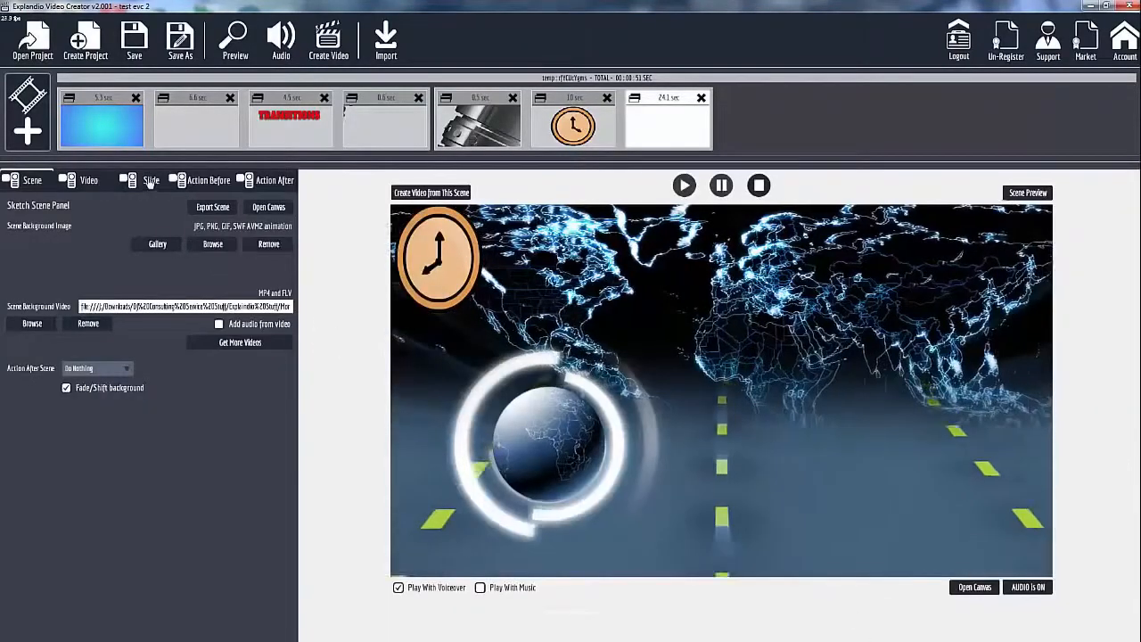
Set the video slide's show action before to Nothing, then play the scene preview and close it.
click(104, 184)
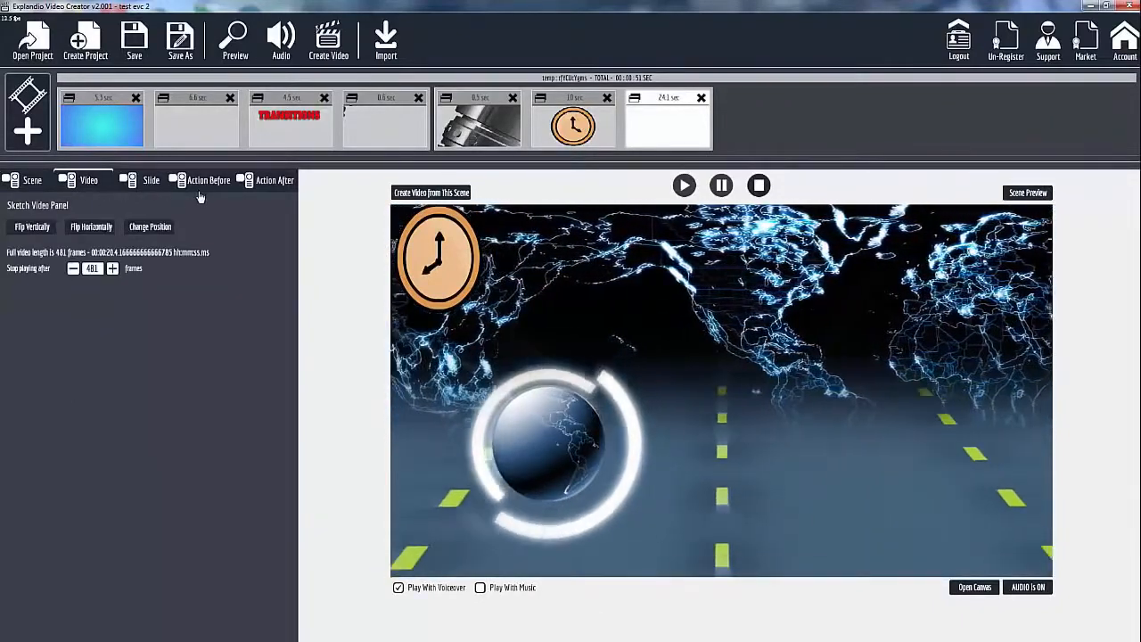
click(203, 182)
click(98, 225)
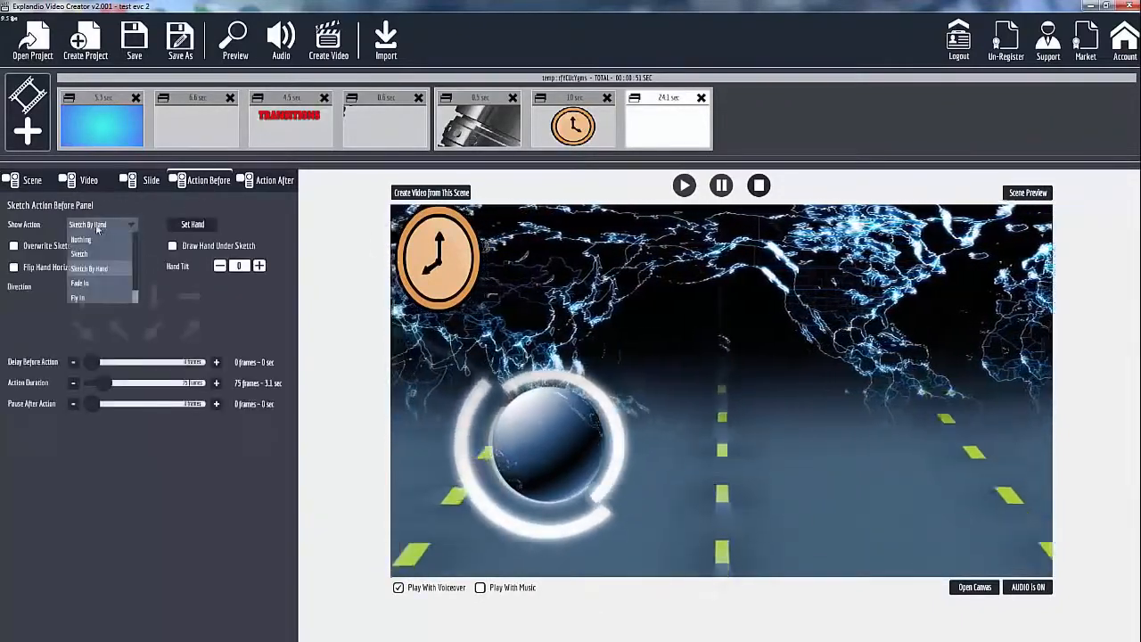
click(89, 296)
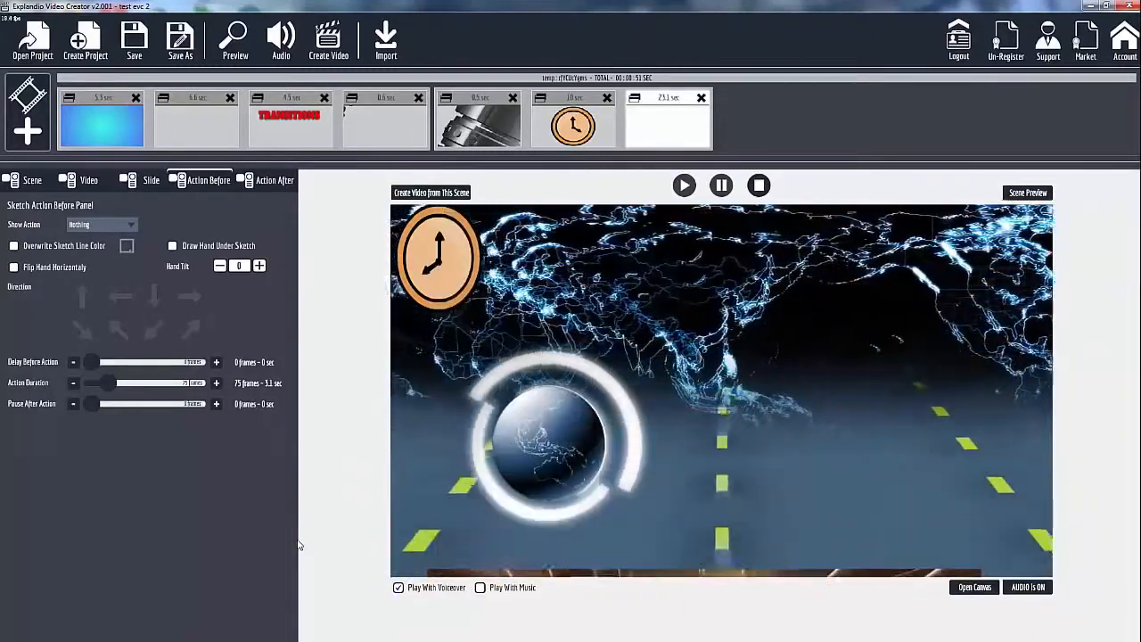
click(1026, 192)
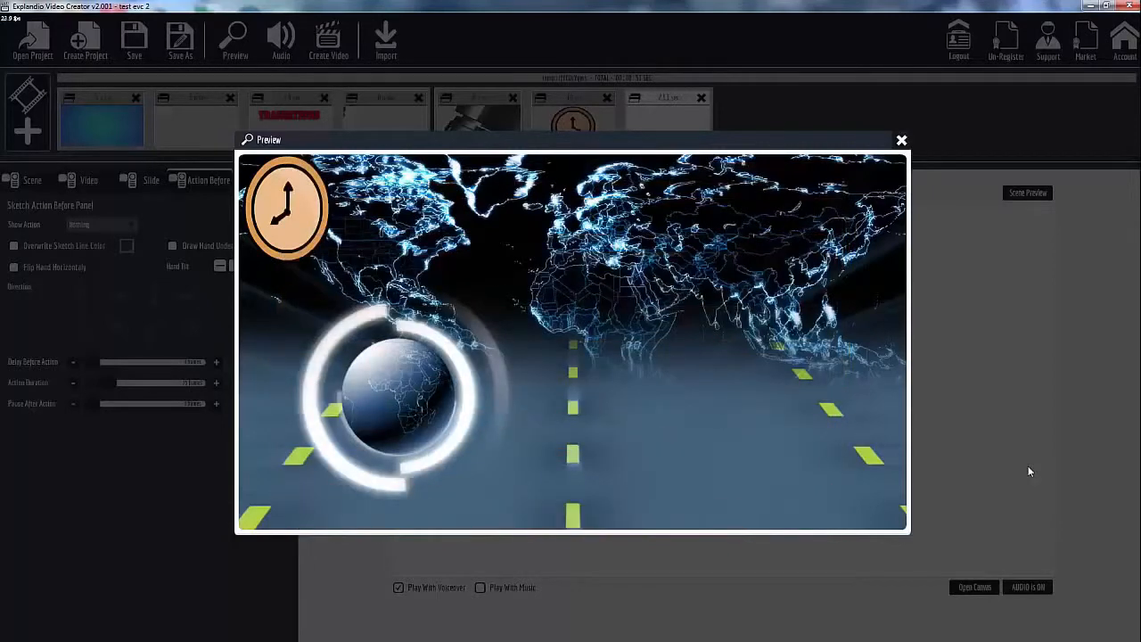
click(901, 141)
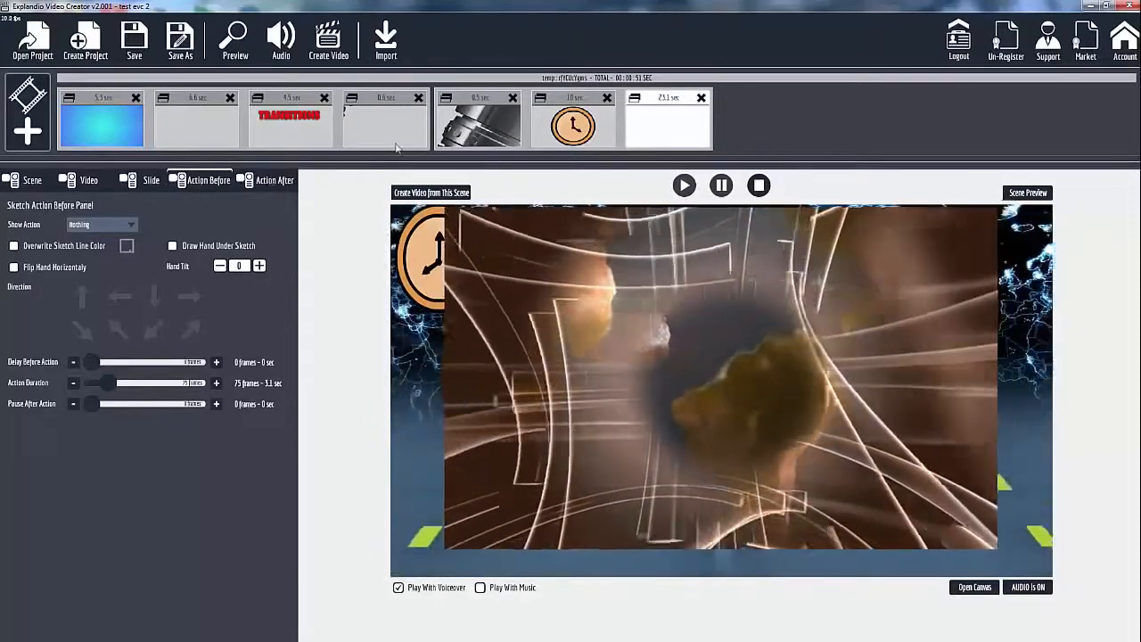
Select the first slide with the waving man and open its slide settings.
click(568, 105)
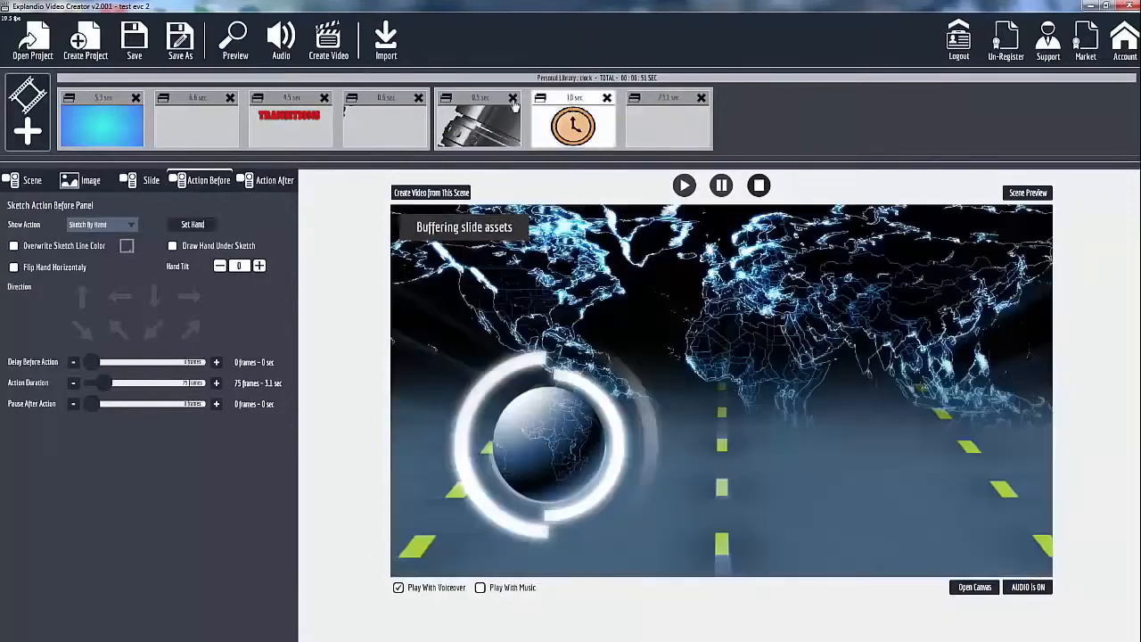
click(477, 123)
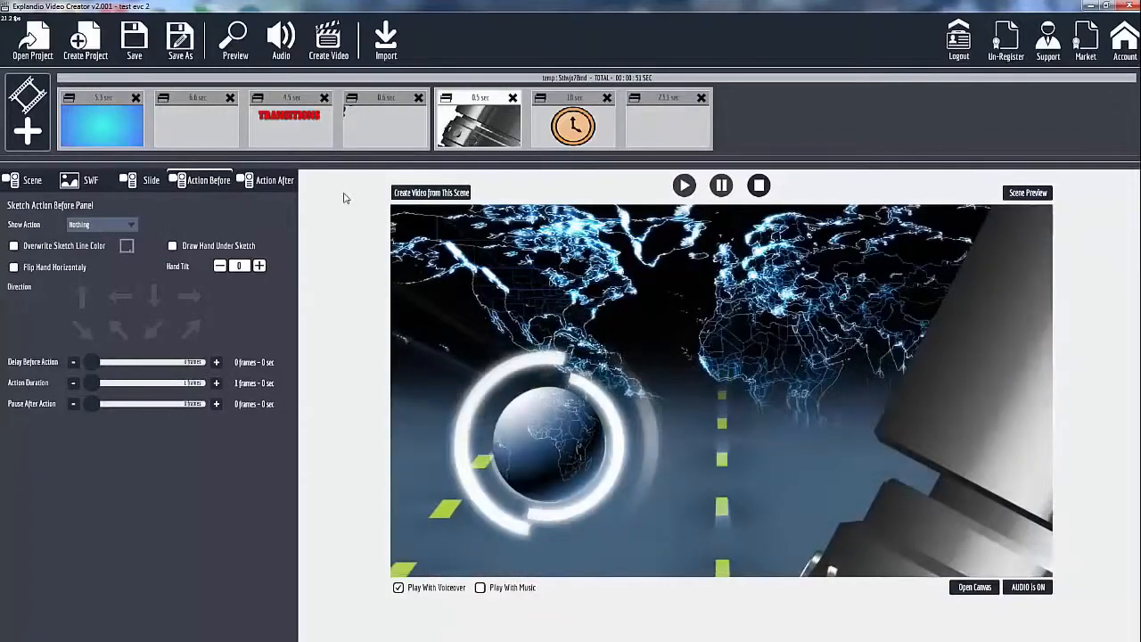
click(106, 100)
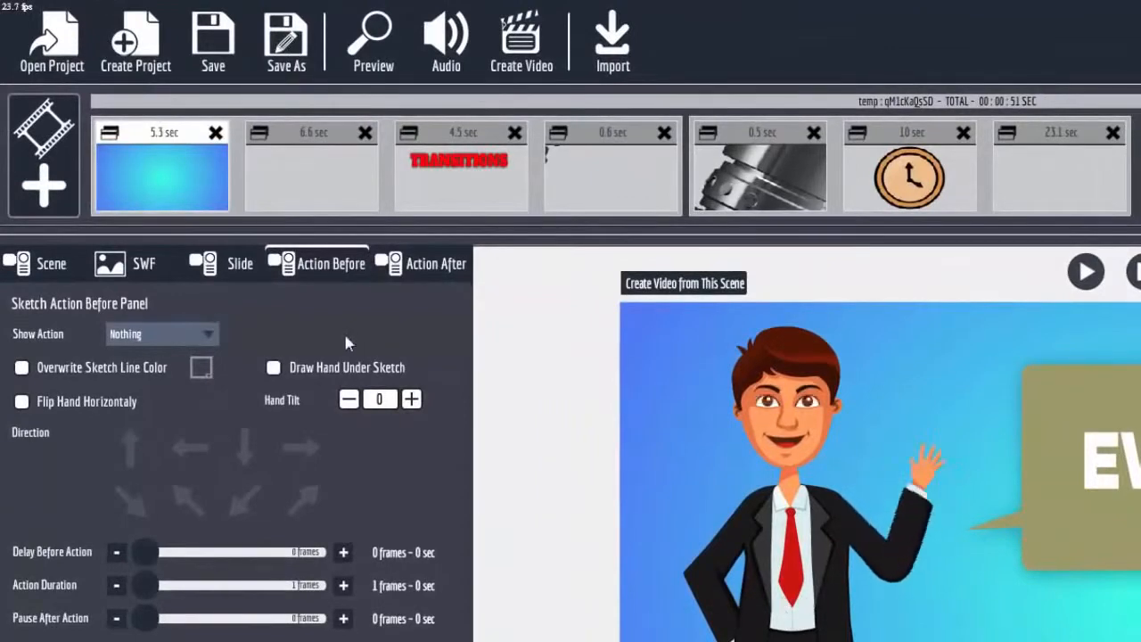
click(239, 269)
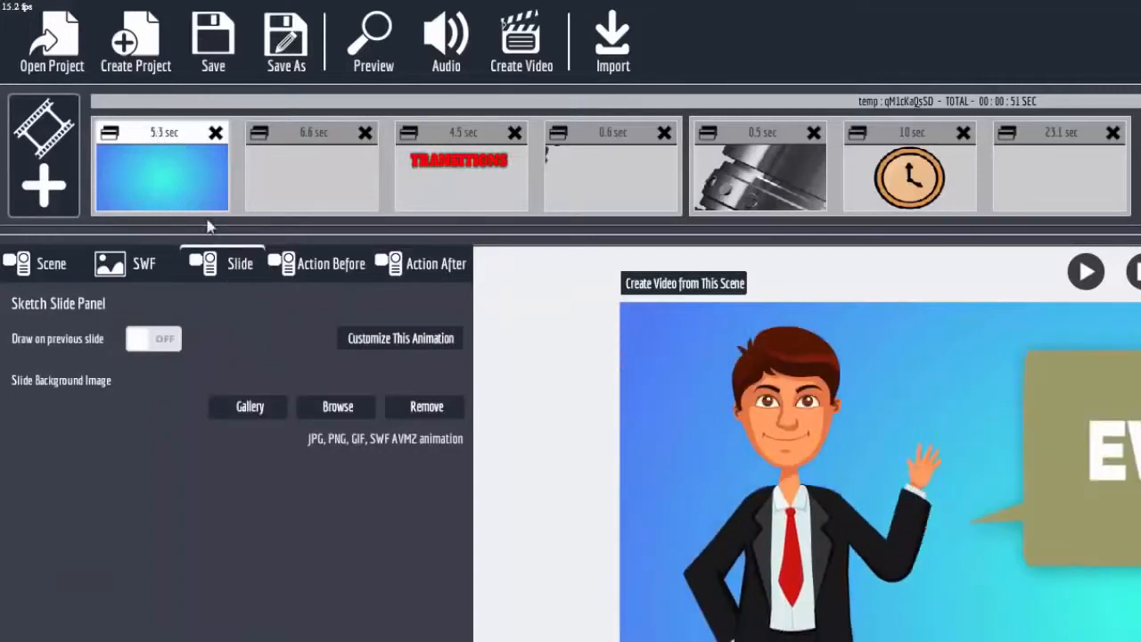
Review the first slide's animation customization options for text, image, video, animation and outline, and close them.
click(388, 340)
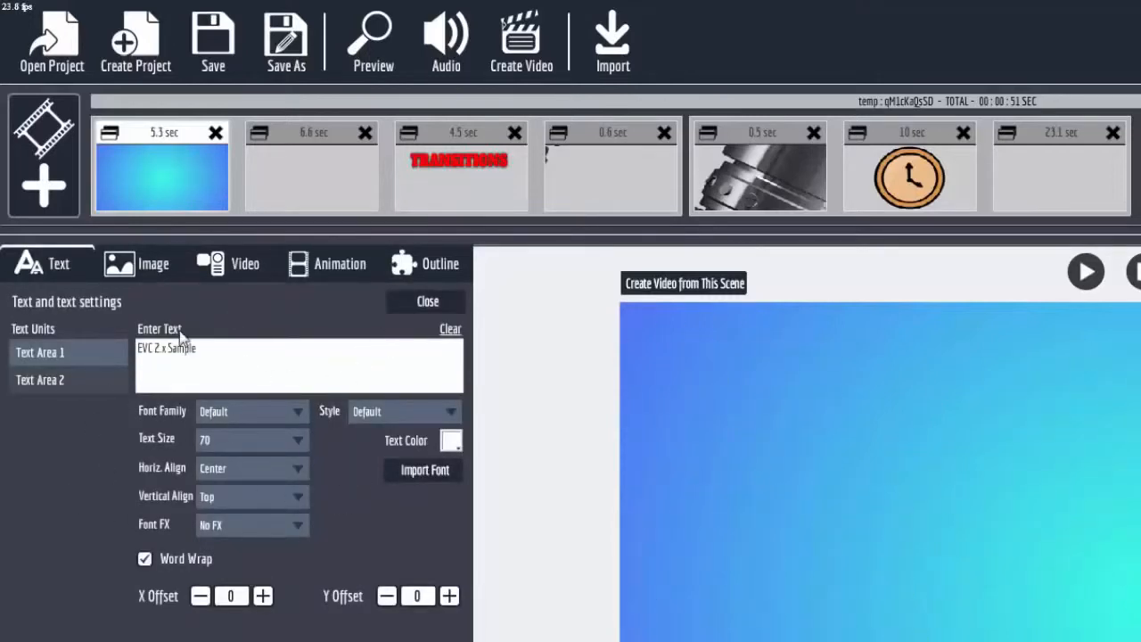
click(153, 268)
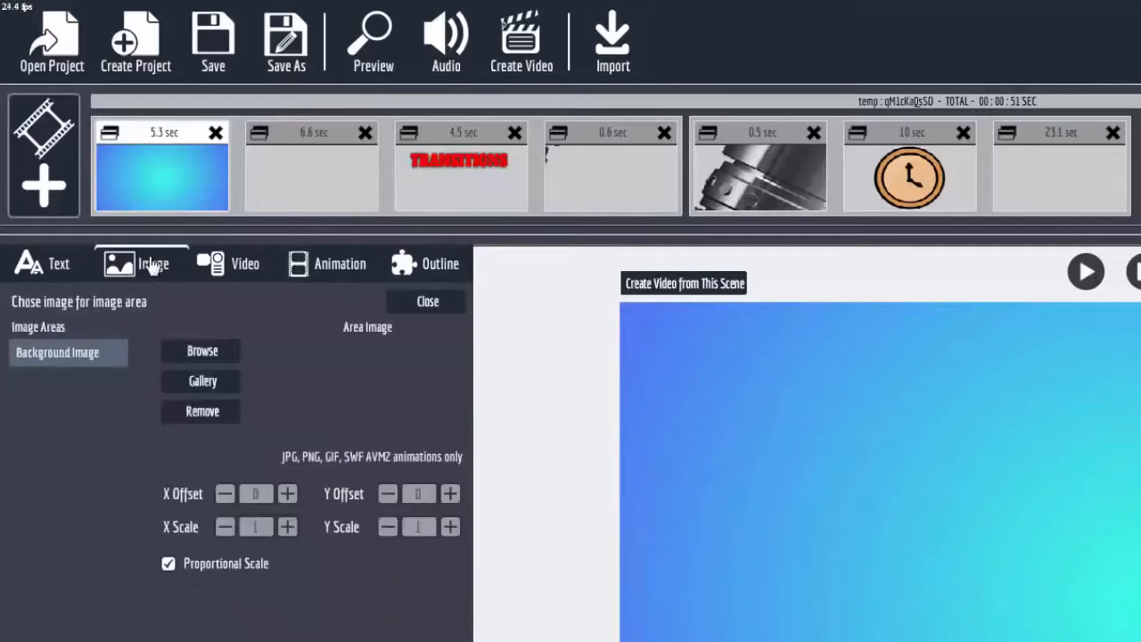
click(235, 269)
click(348, 273)
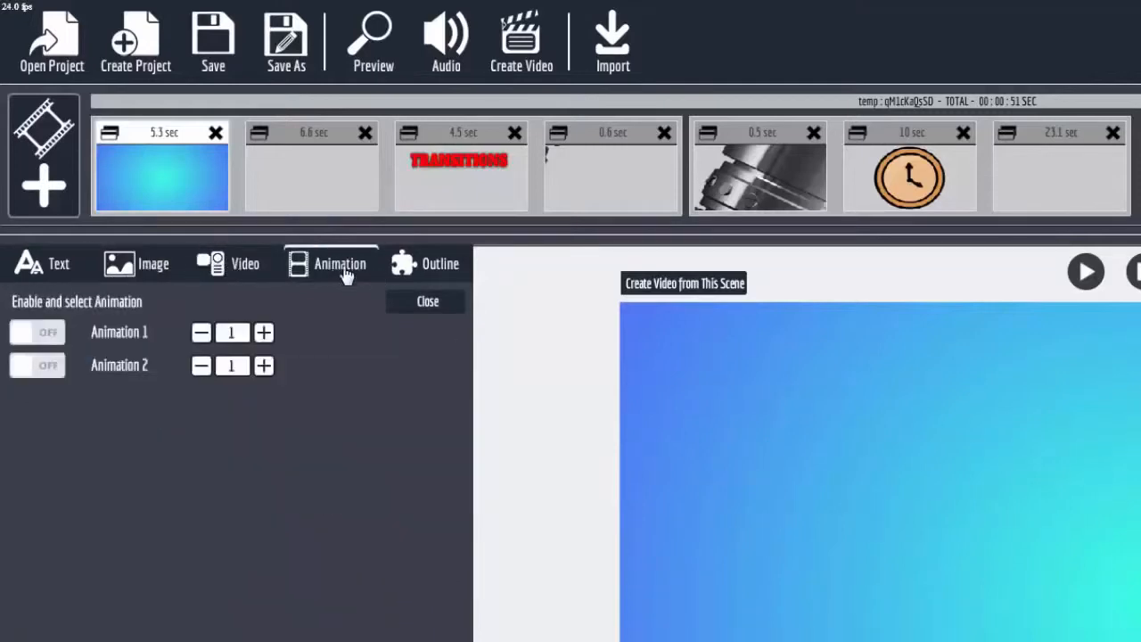
click(430, 273)
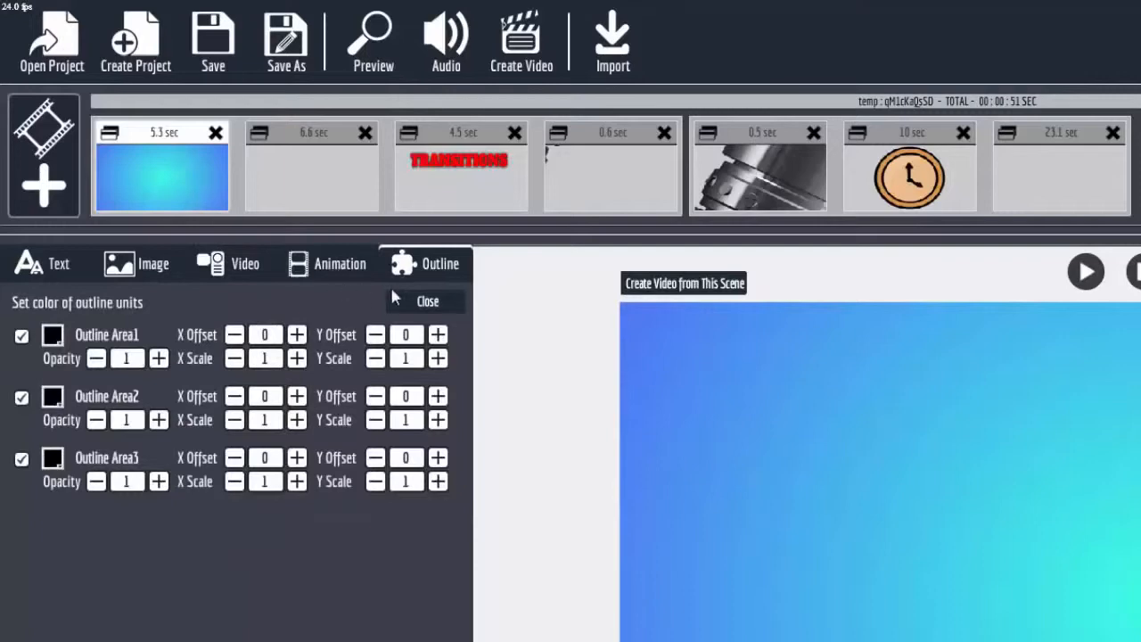
click(429, 302)
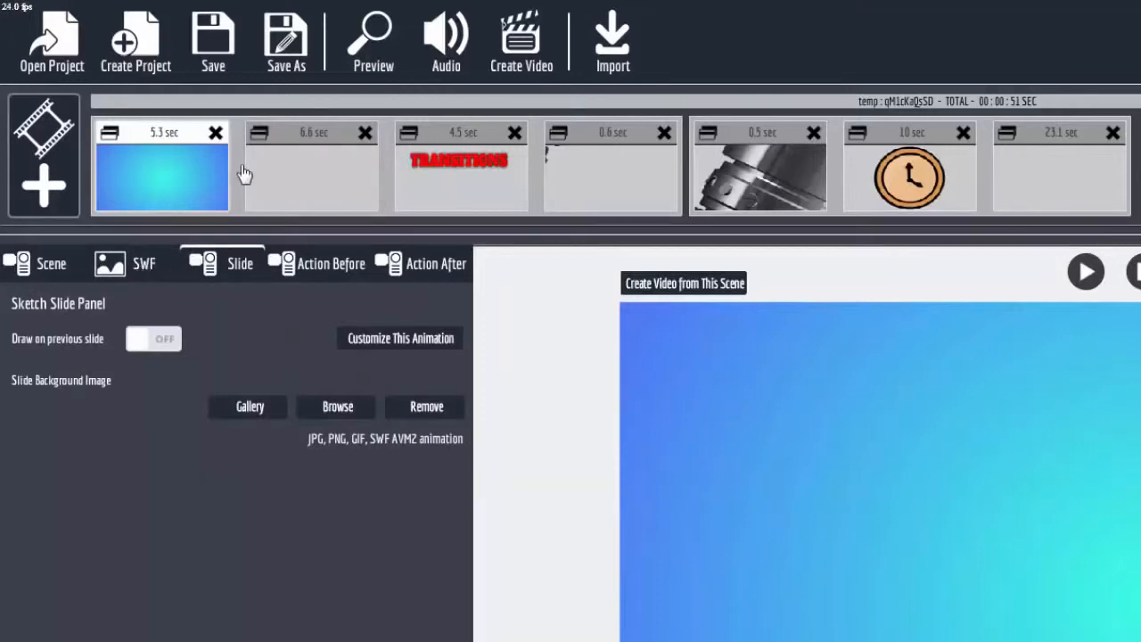
Examine the second slide's video settings, the TRANSITIONS text slide and the two piston transition slides, returning to the first of those two.
click(313, 148)
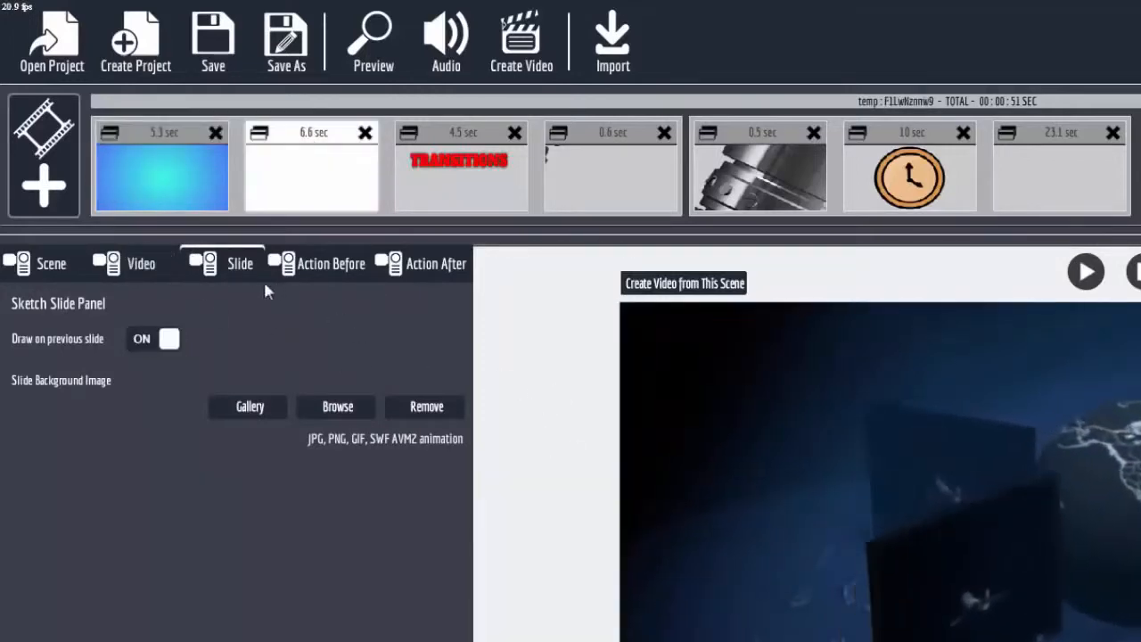
click(143, 264)
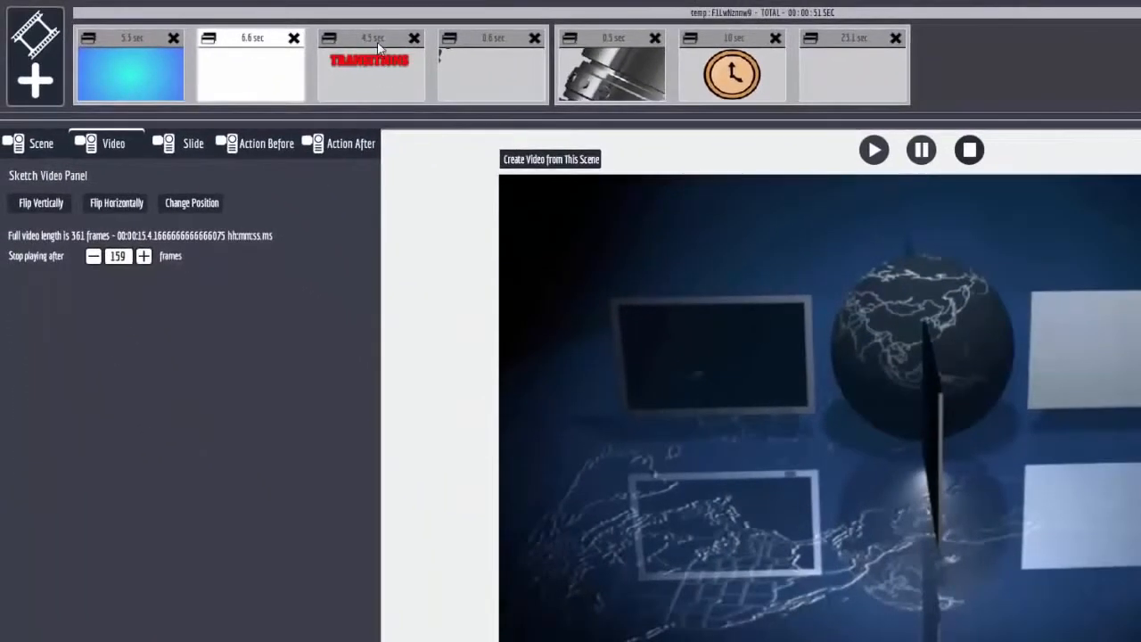
click(378, 49)
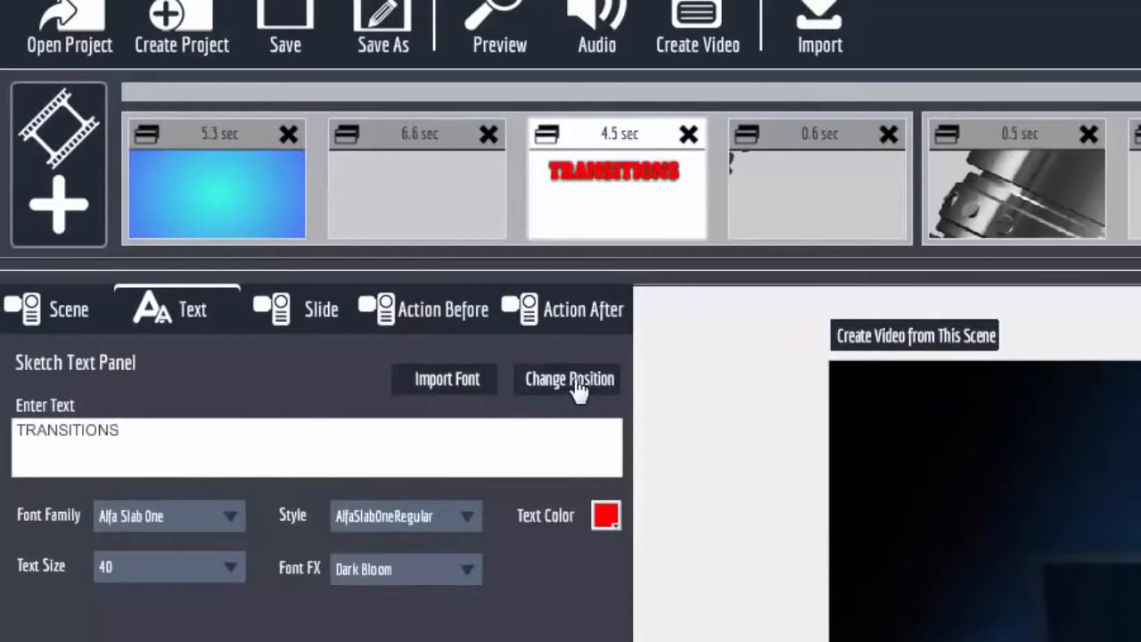
click(804, 125)
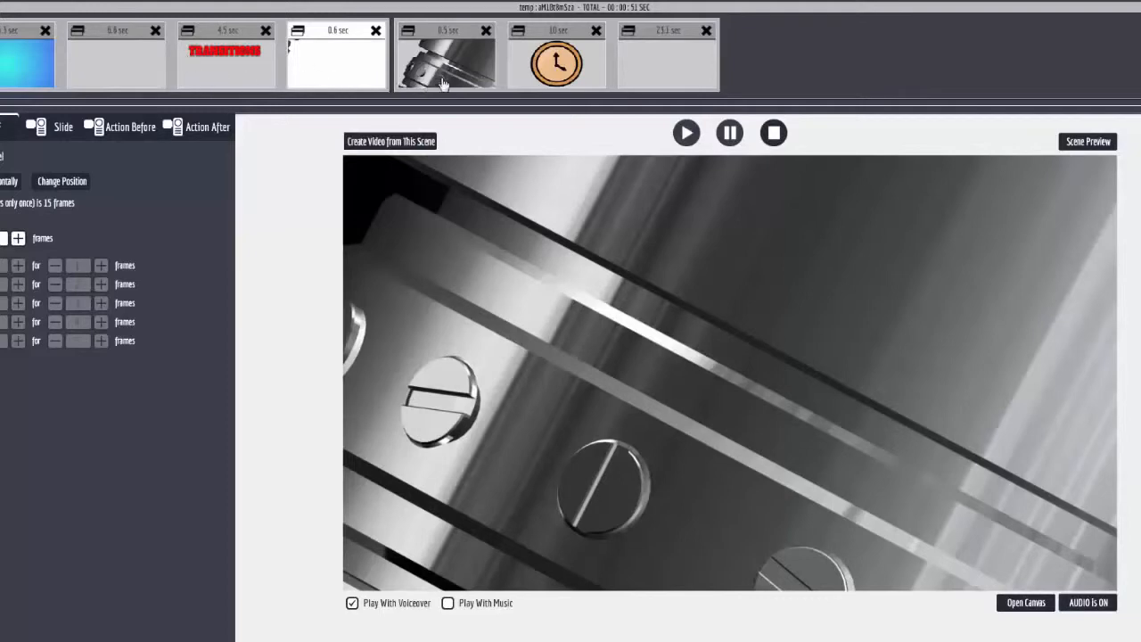
click(450, 52)
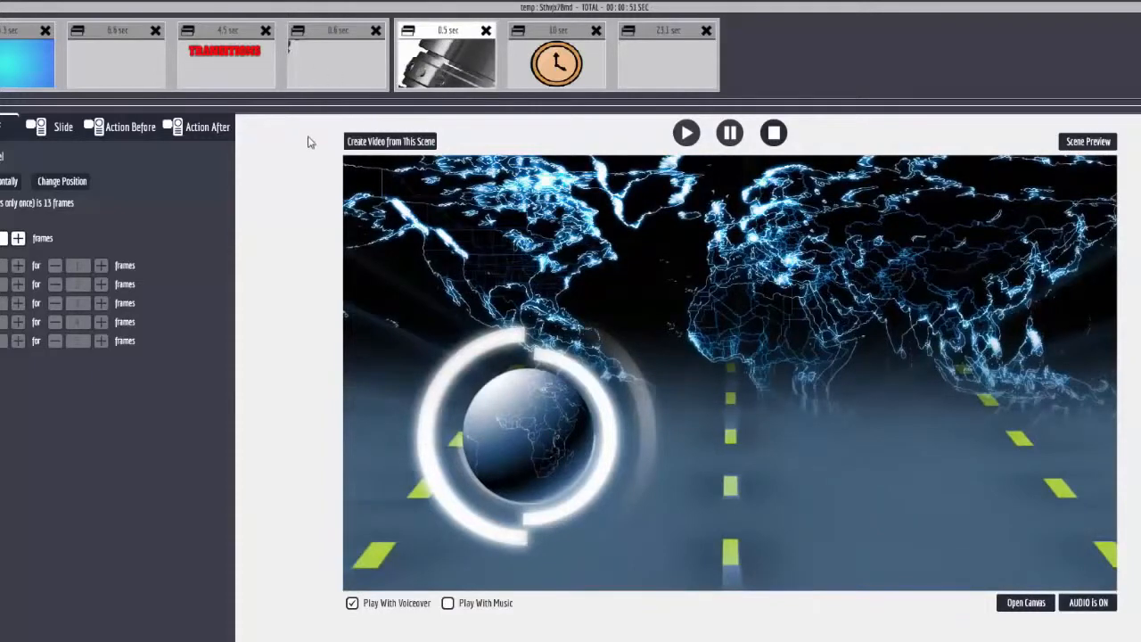
click(341, 35)
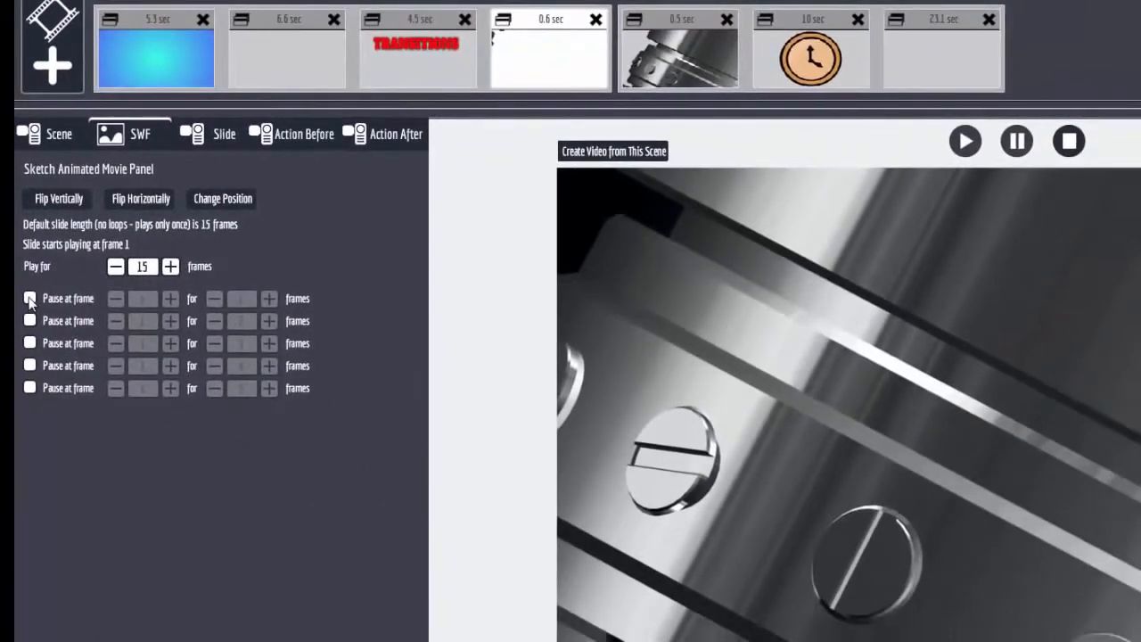
Try a pause at frame 5 for 15 frames on the fourth slide, and disable that pause again.
click(30, 298)
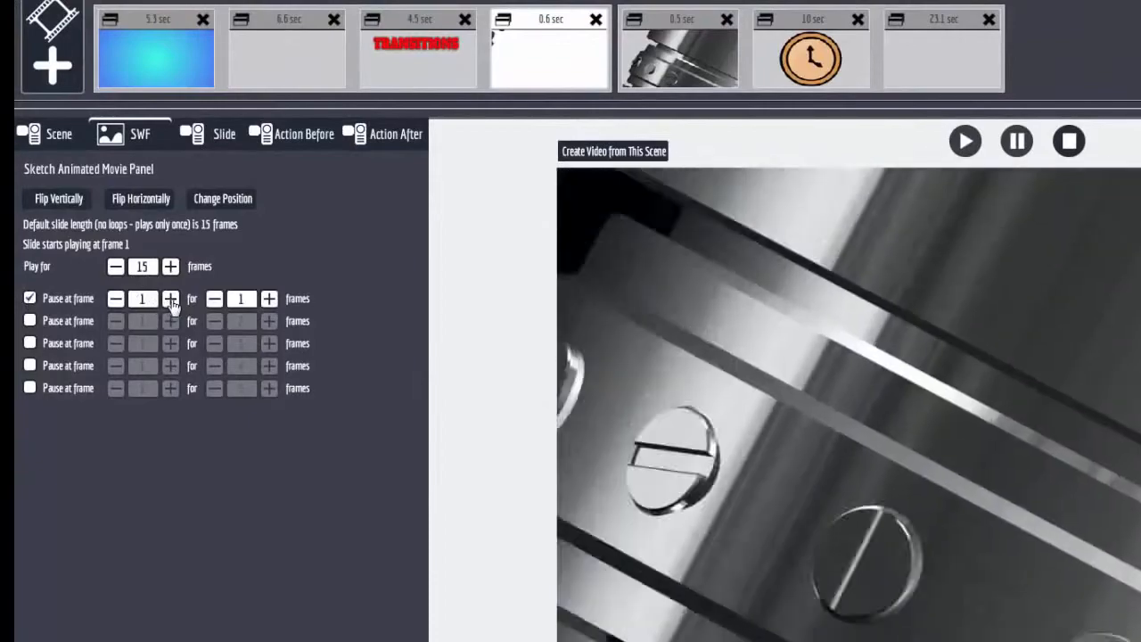
click(171, 298)
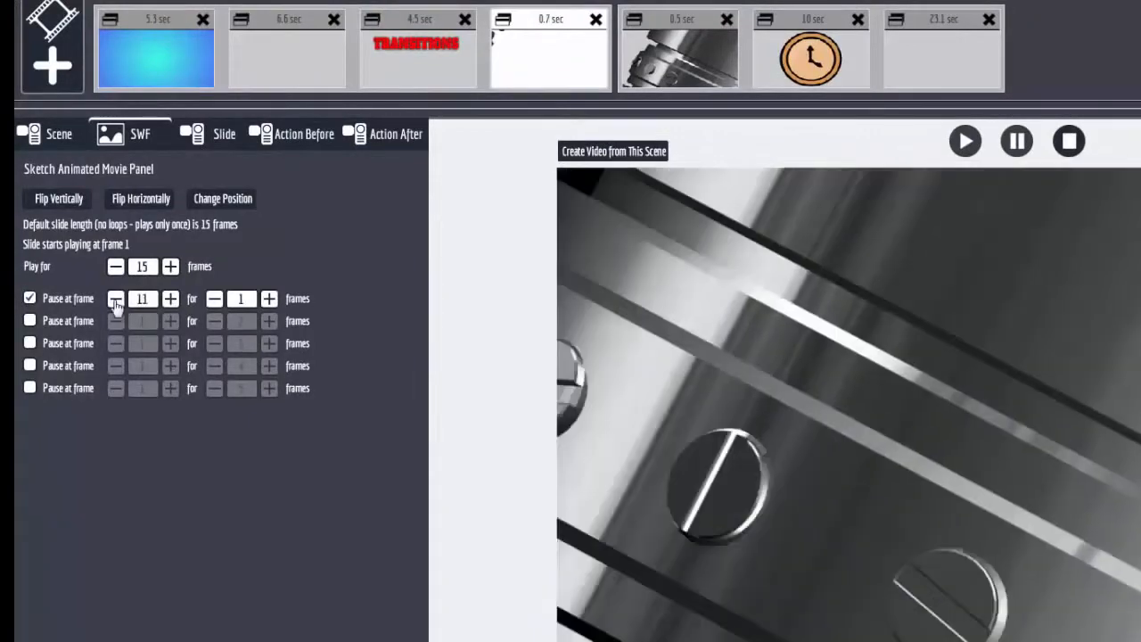
click(118, 300)
click(120, 301)
click(120, 302)
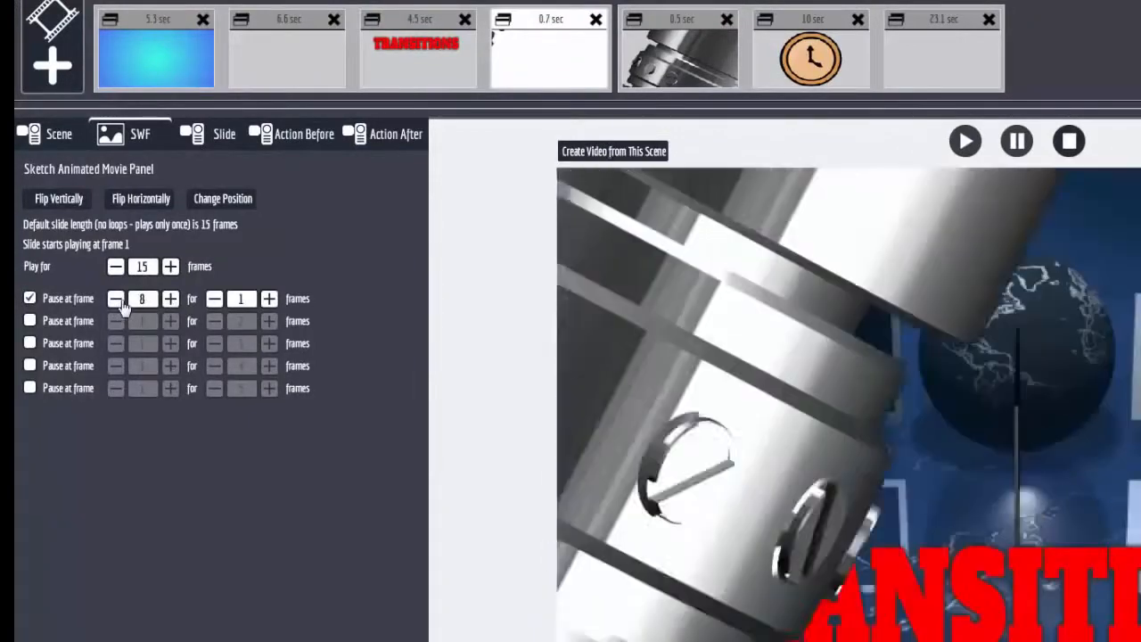
click(121, 303)
click(121, 303)
click(121, 303)
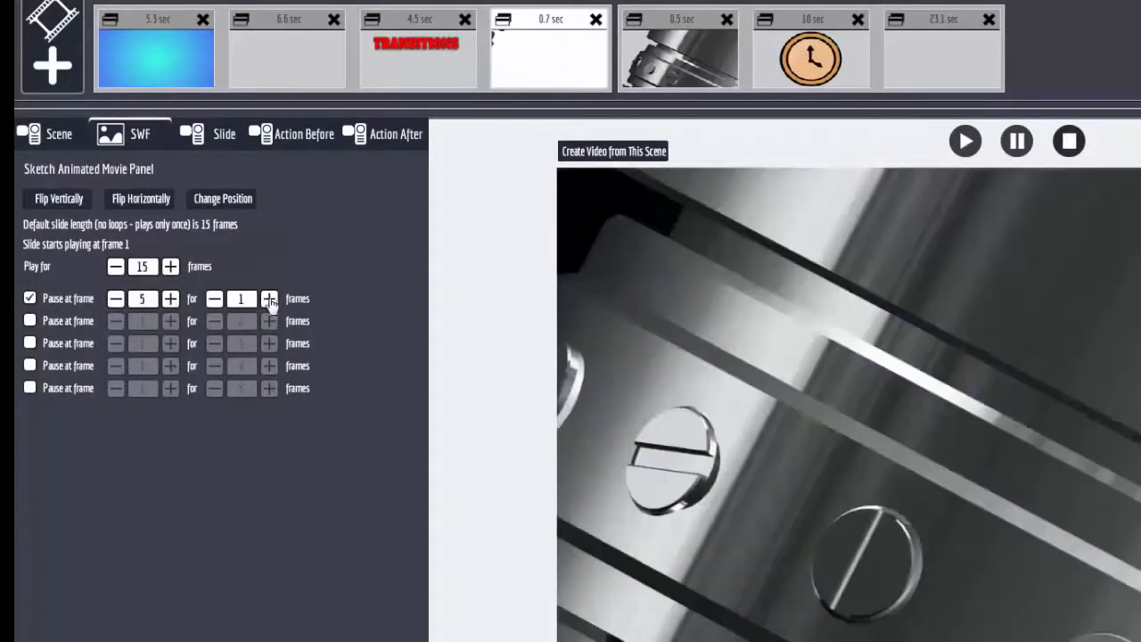
click(269, 300)
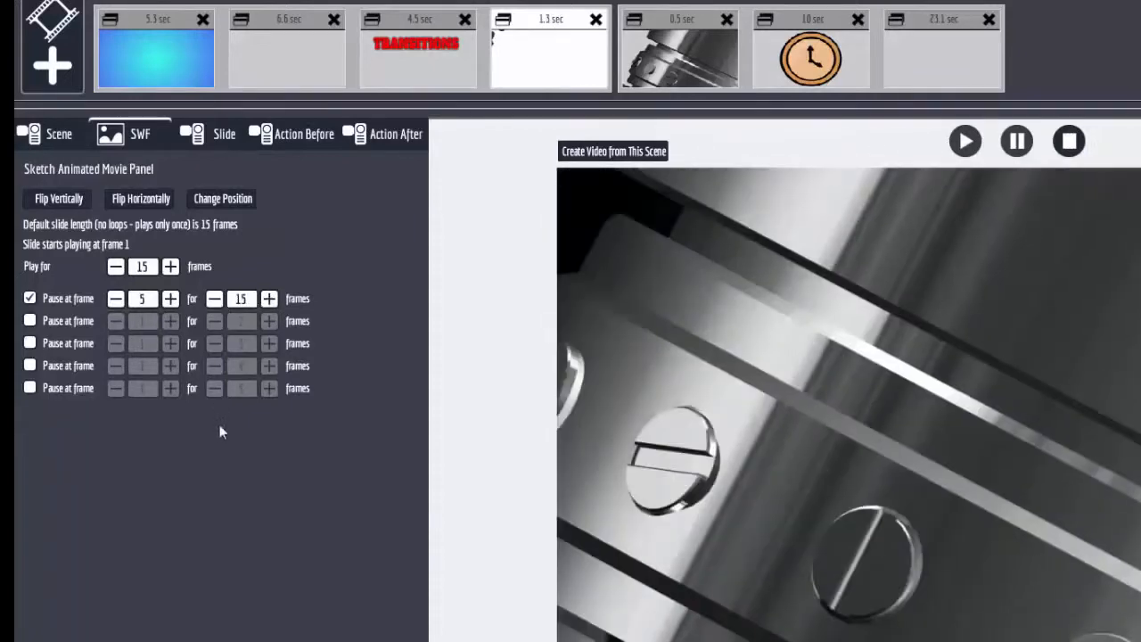
click(559, 21)
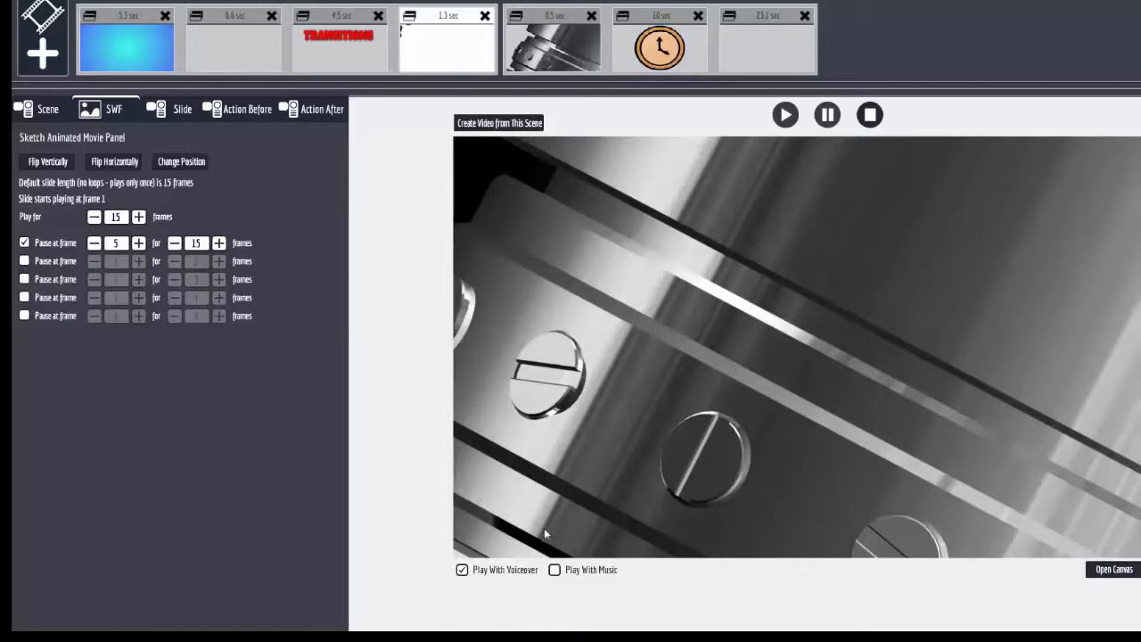
click(25, 242)
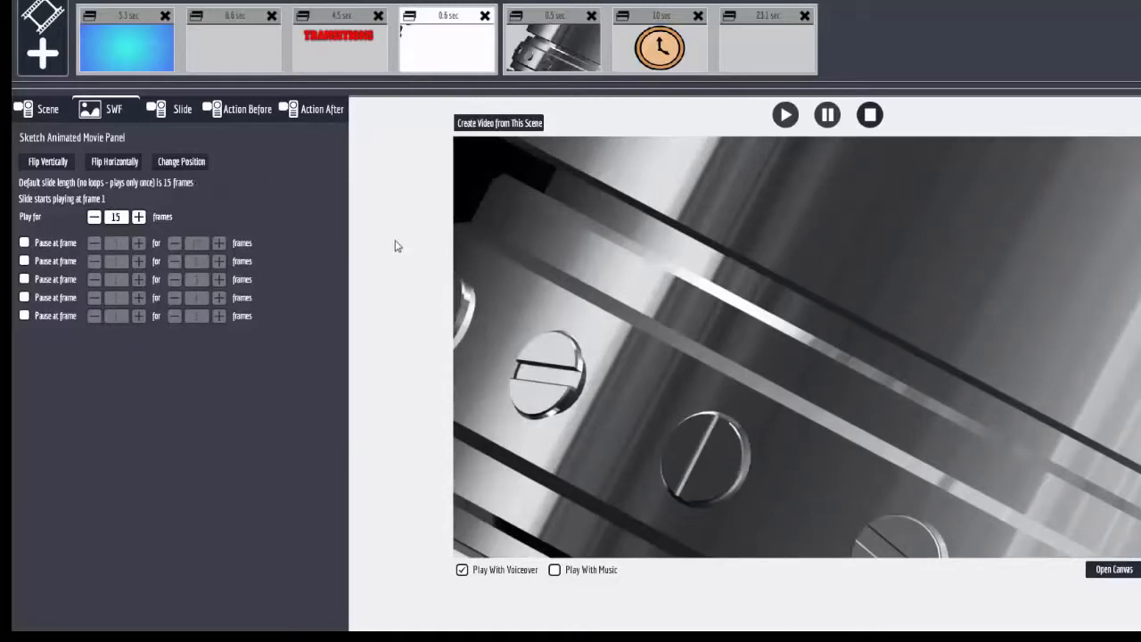
Examine the fourth slide's slide, customization, action before and action after settings, and the action after settings of the TRANSITIONS slide.
click(176, 111)
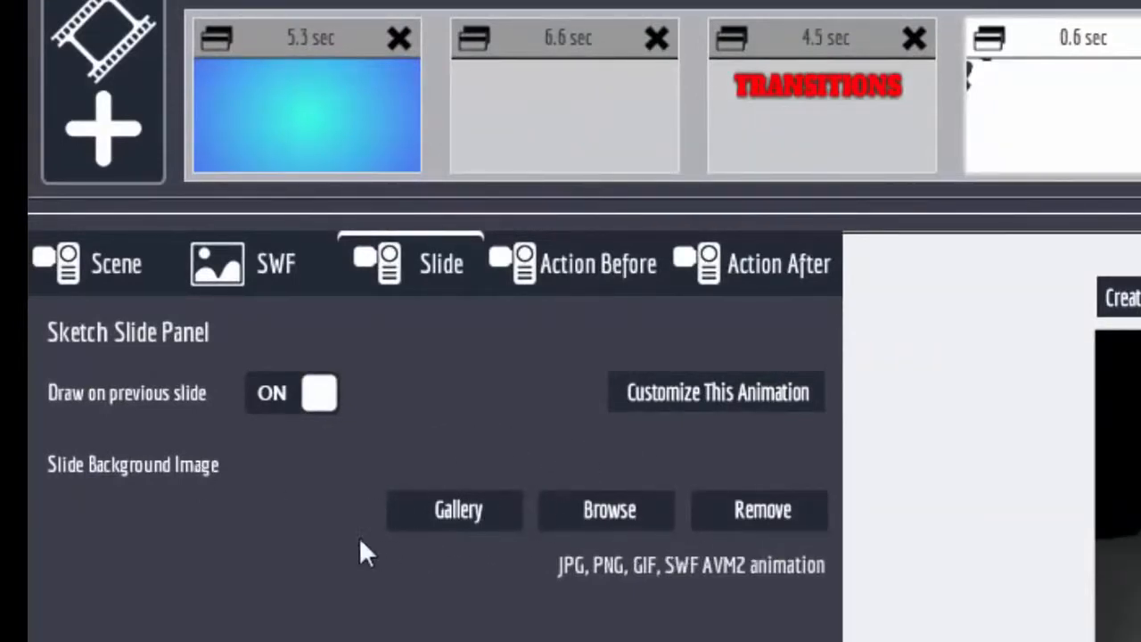
click(740, 401)
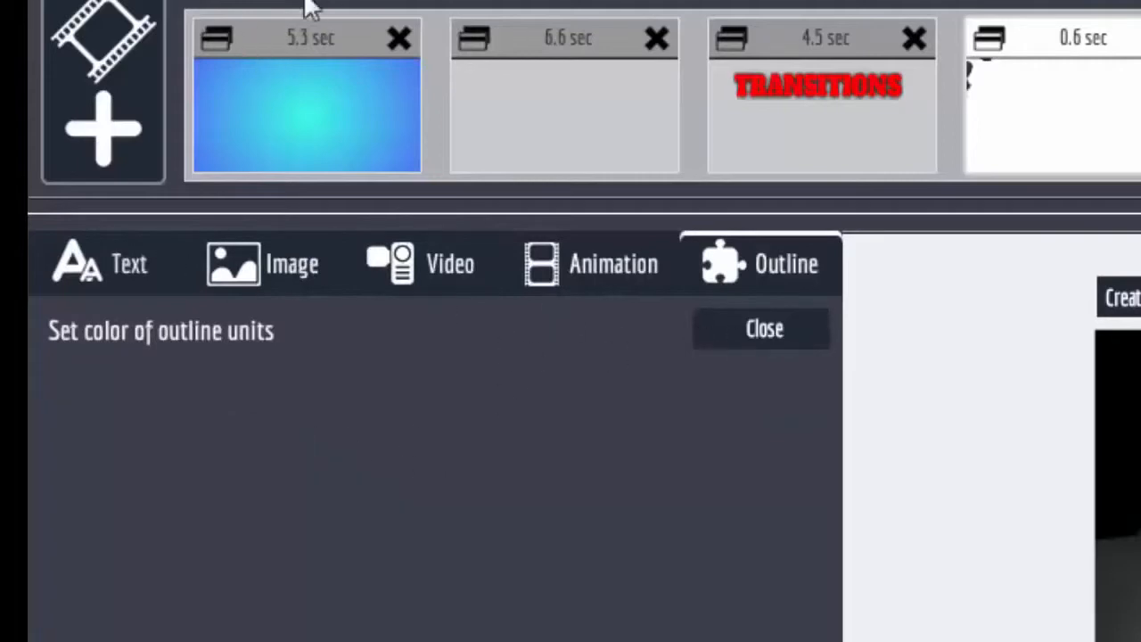
click(763, 335)
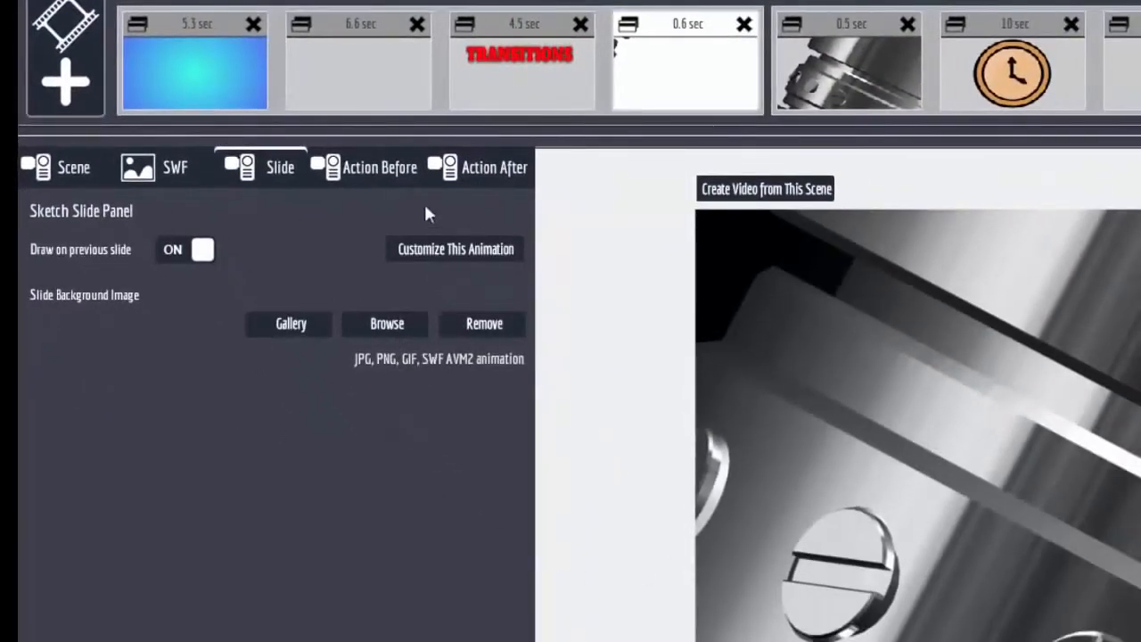
click(390, 169)
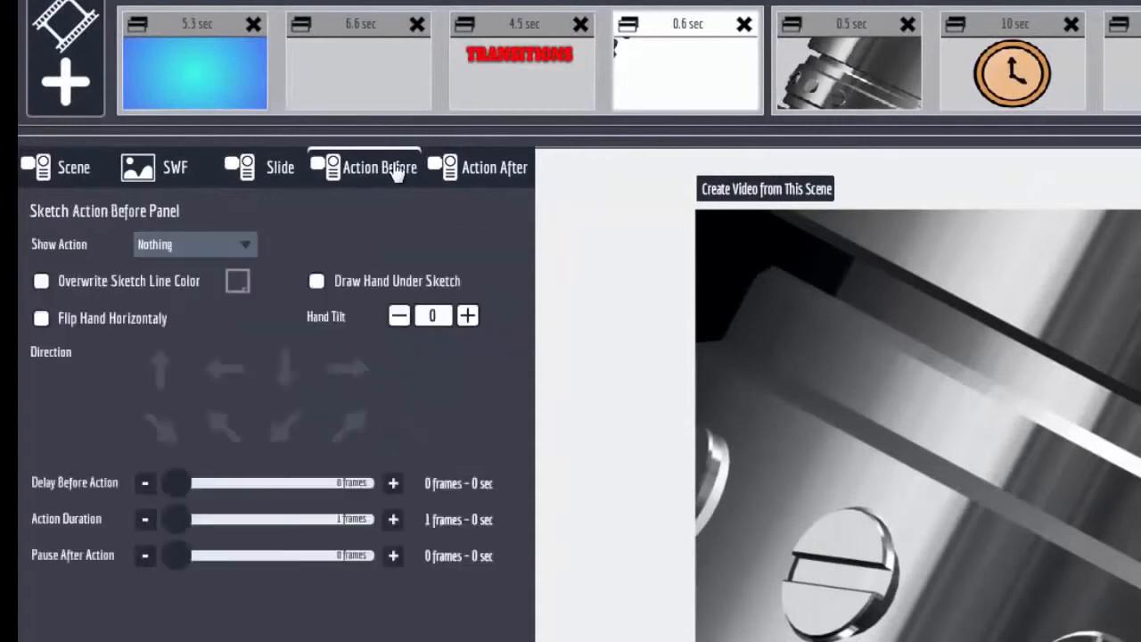
click(489, 178)
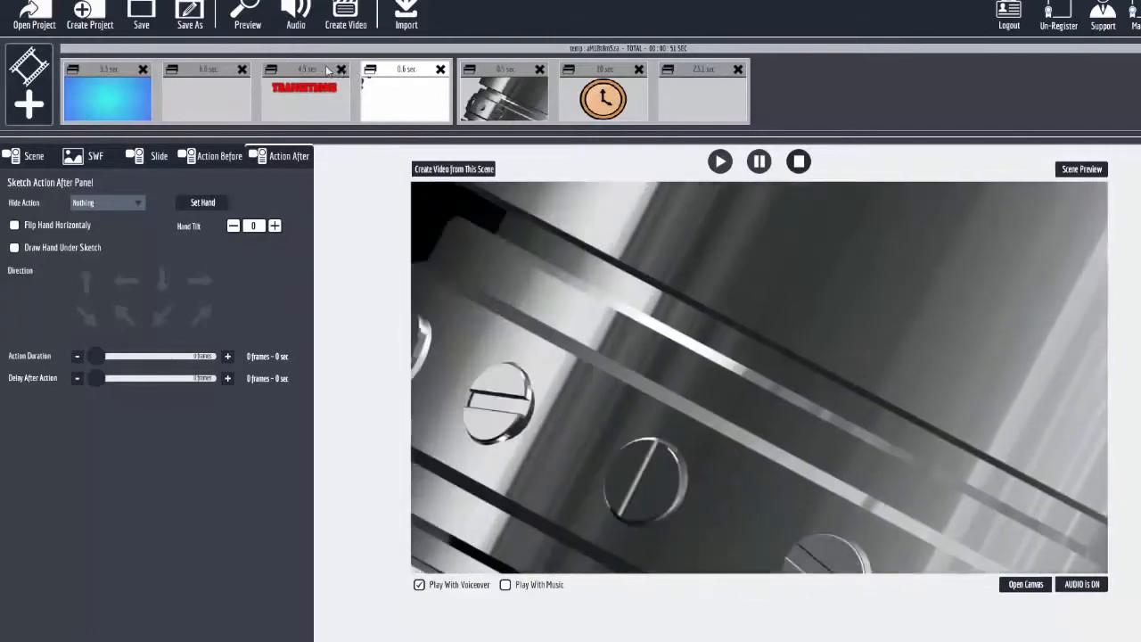
click(326, 93)
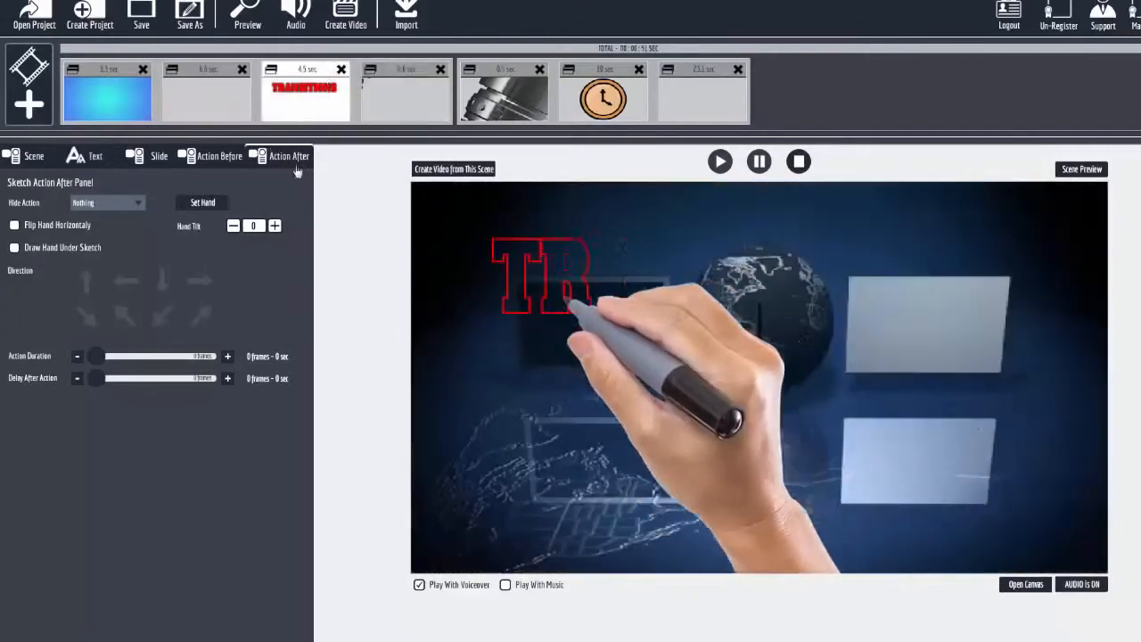
Open the canvas for the second scene's piston slide, view the choices for adding a slide or animation, and dismiss them.
click(503, 80)
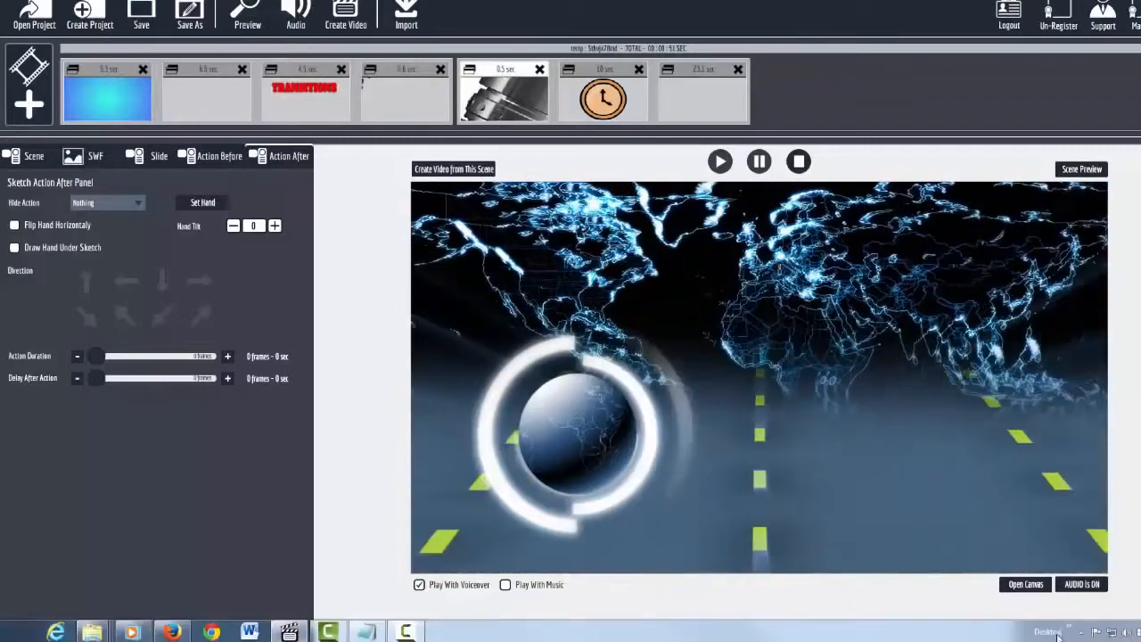
click(1032, 588)
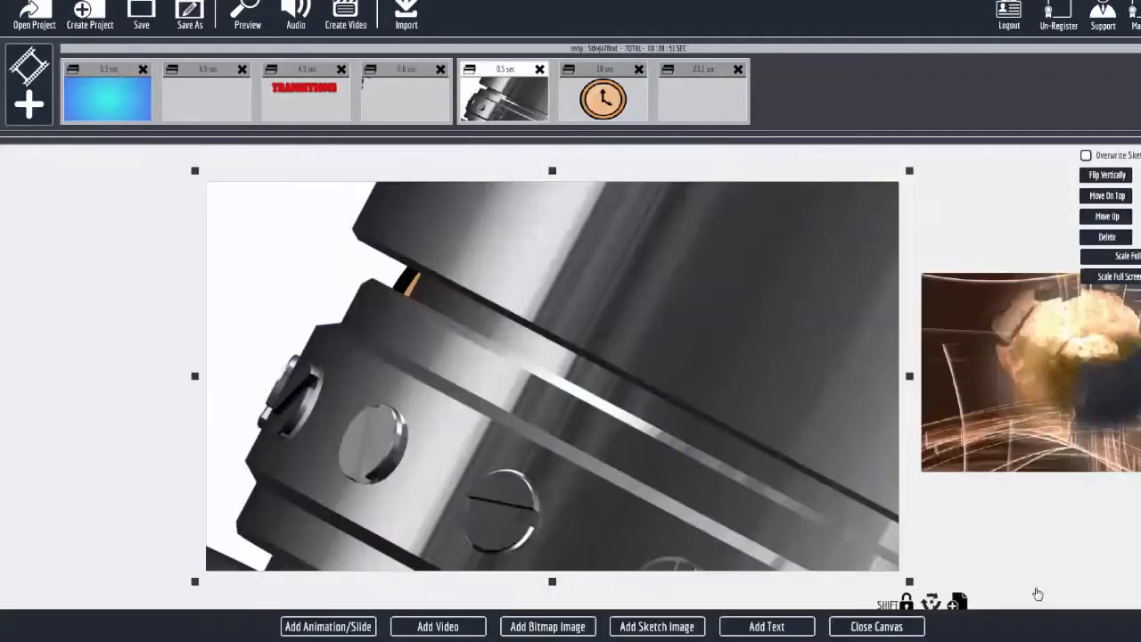
click(312, 628)
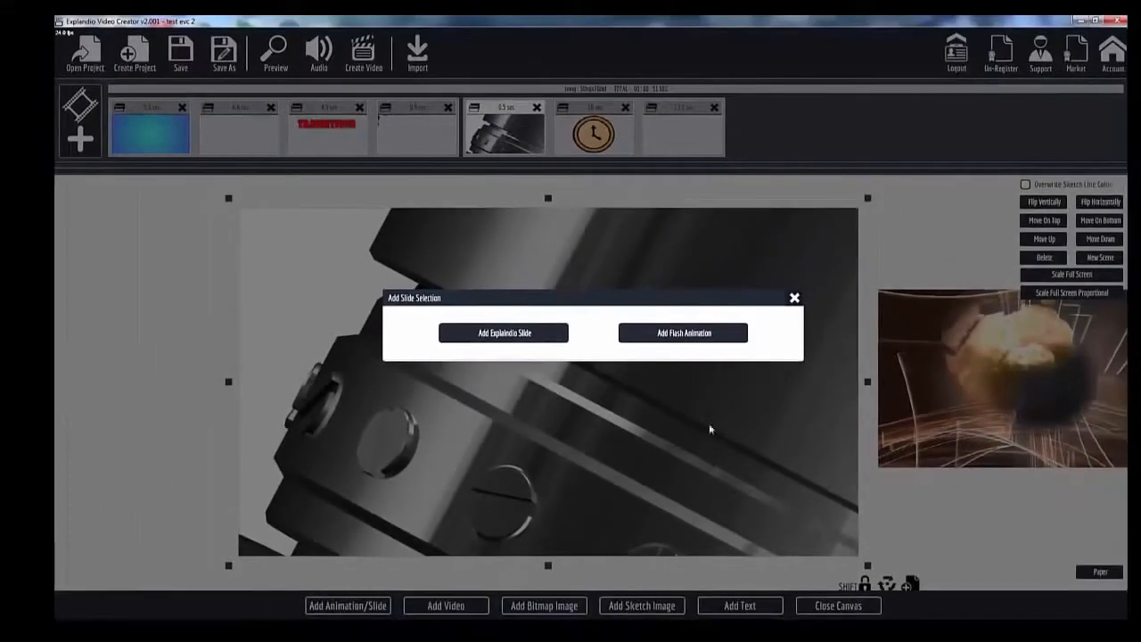
click(794, 298)
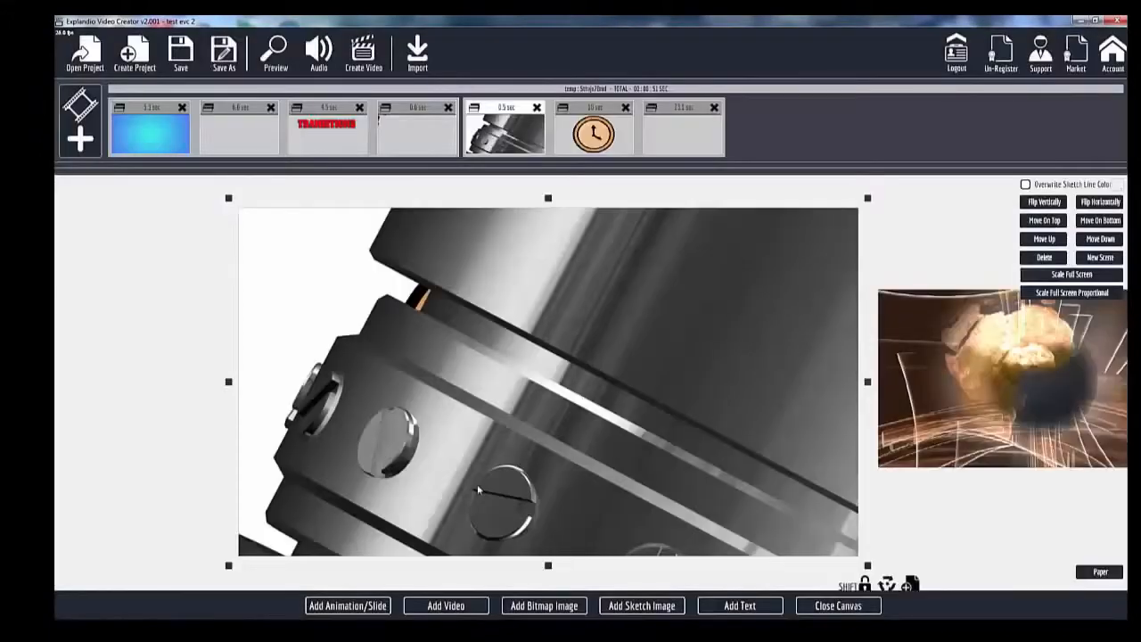
Try to import the video _305 onto the canvas, and cancel the import at its sketch preview.
click(445, 606)
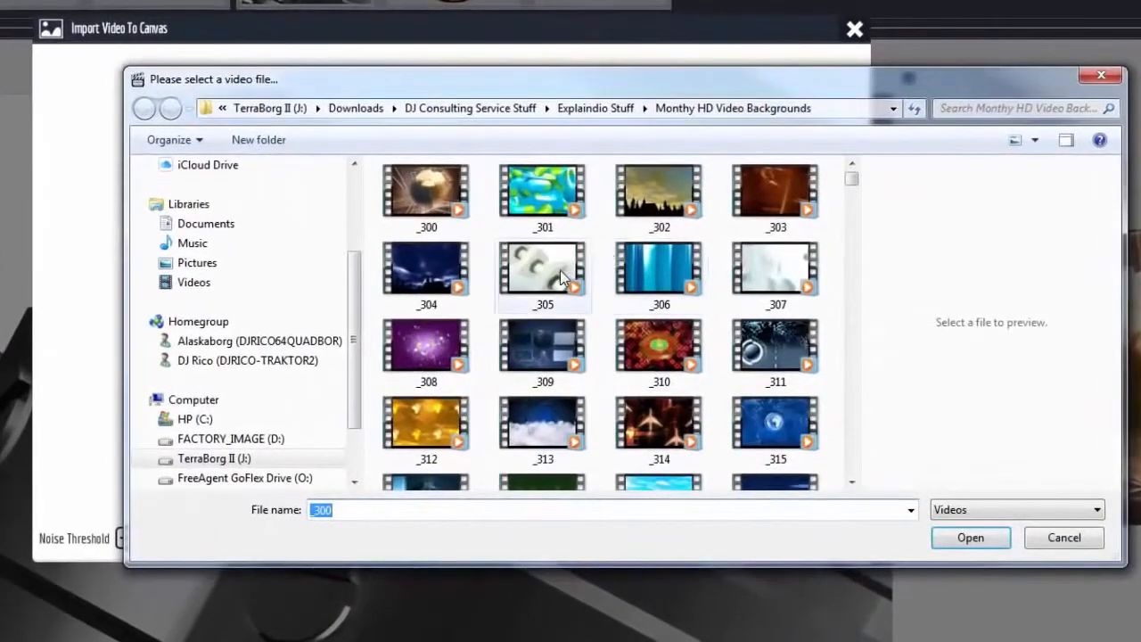
click(560, 276)
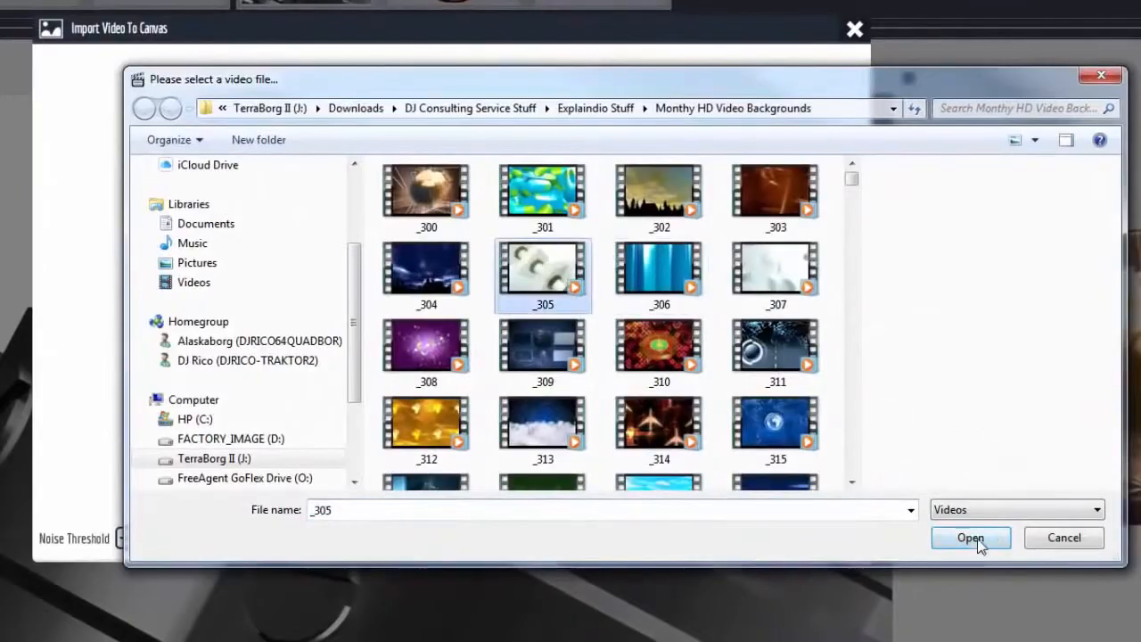
click(973, 537)
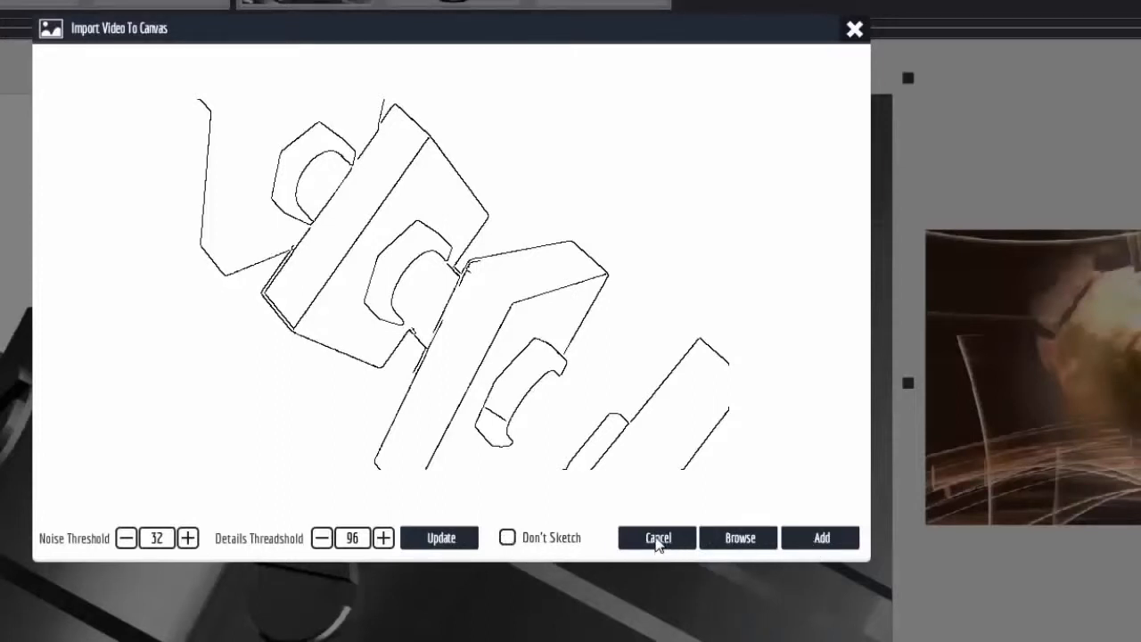
click(657, 537)
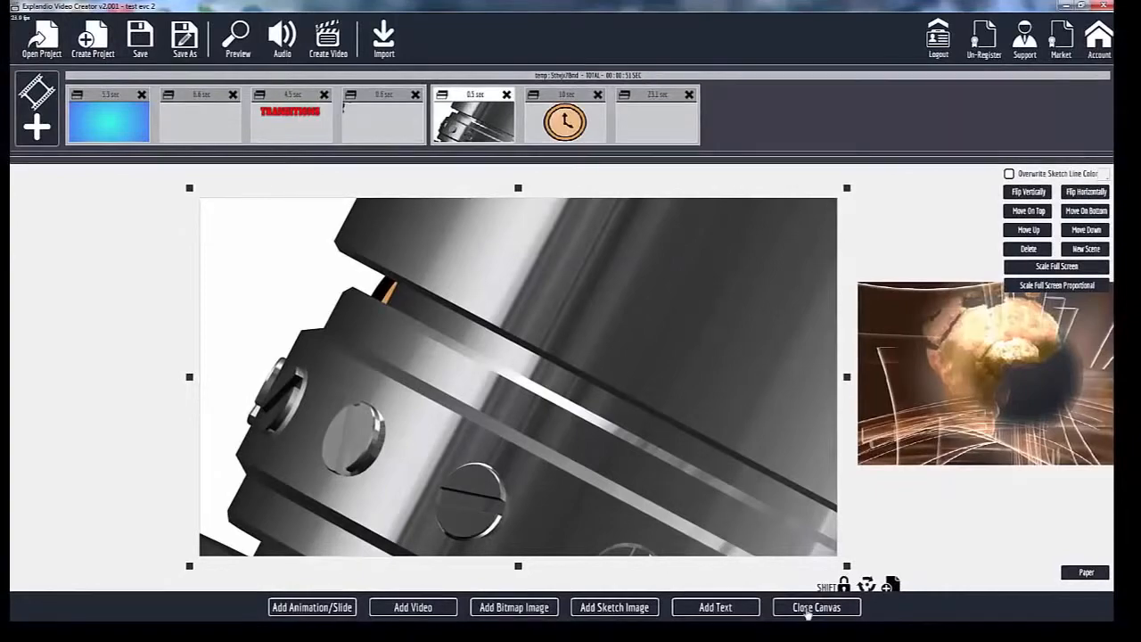
Select the exploding sphere video on the canvas and inspect its motion path and final animation point below the scene.
scroll(857, 492, down, 5)
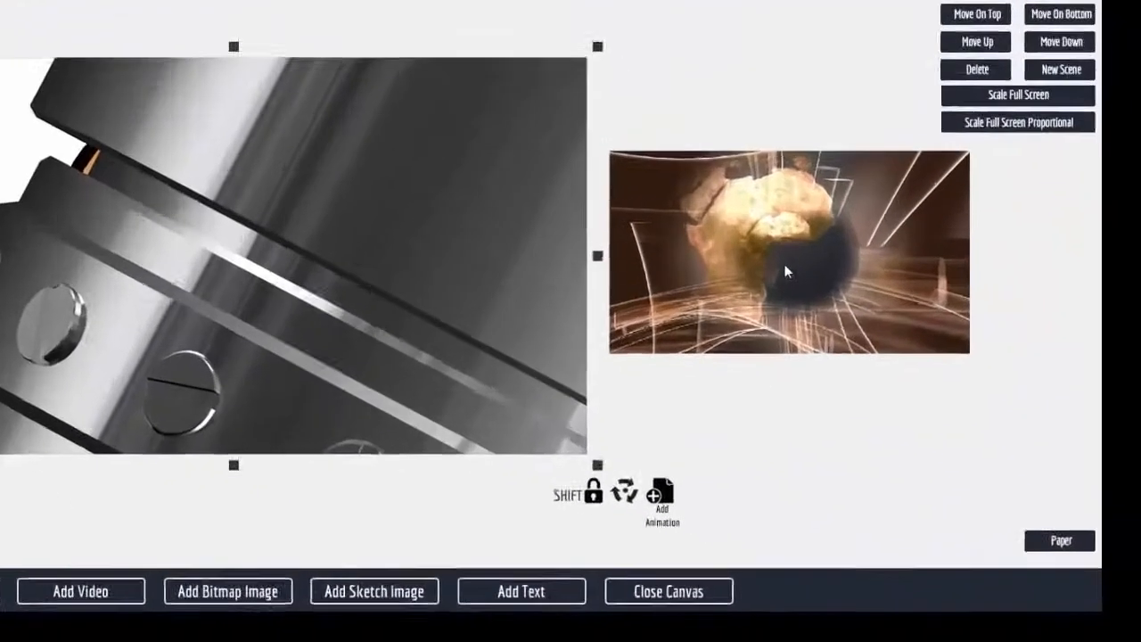
click(895, 385)
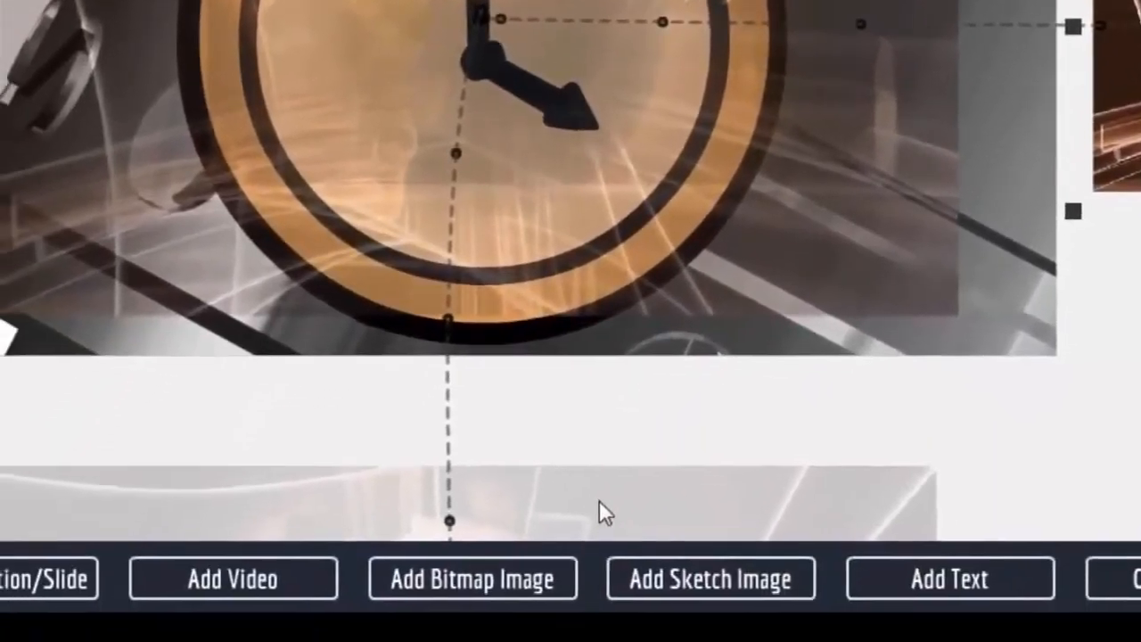
click(599, 513)
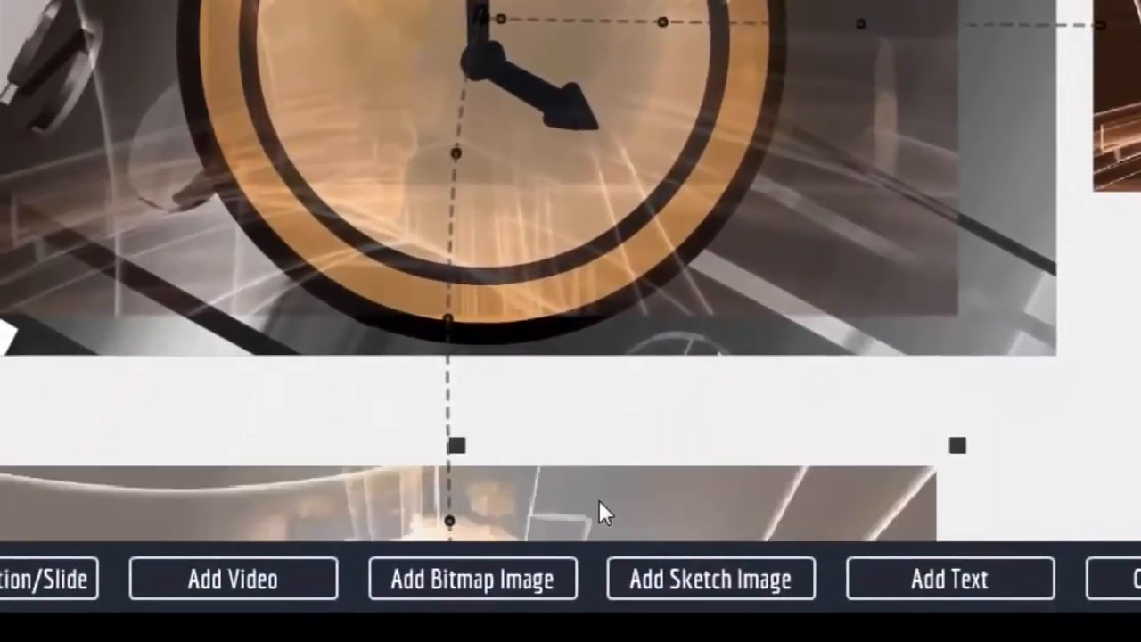
scroll(832, 576, down, 9)
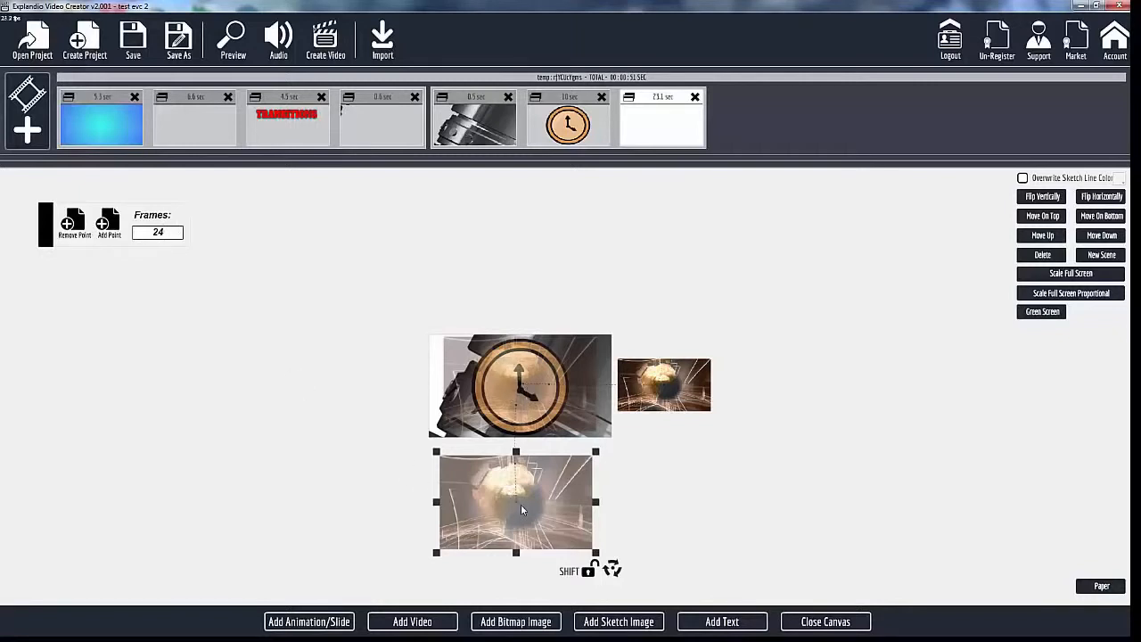
Inspect the starting, middle and final animation points of the exploding sphere video with their frame counts, and close the canvas.
click(684, 394)
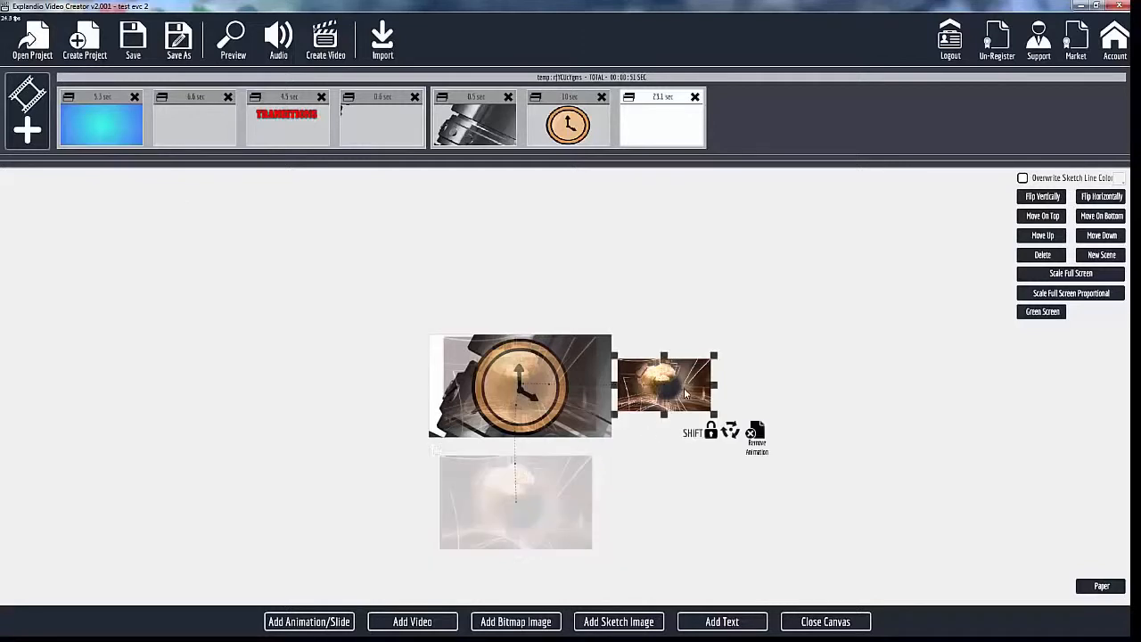
click(551, 380)
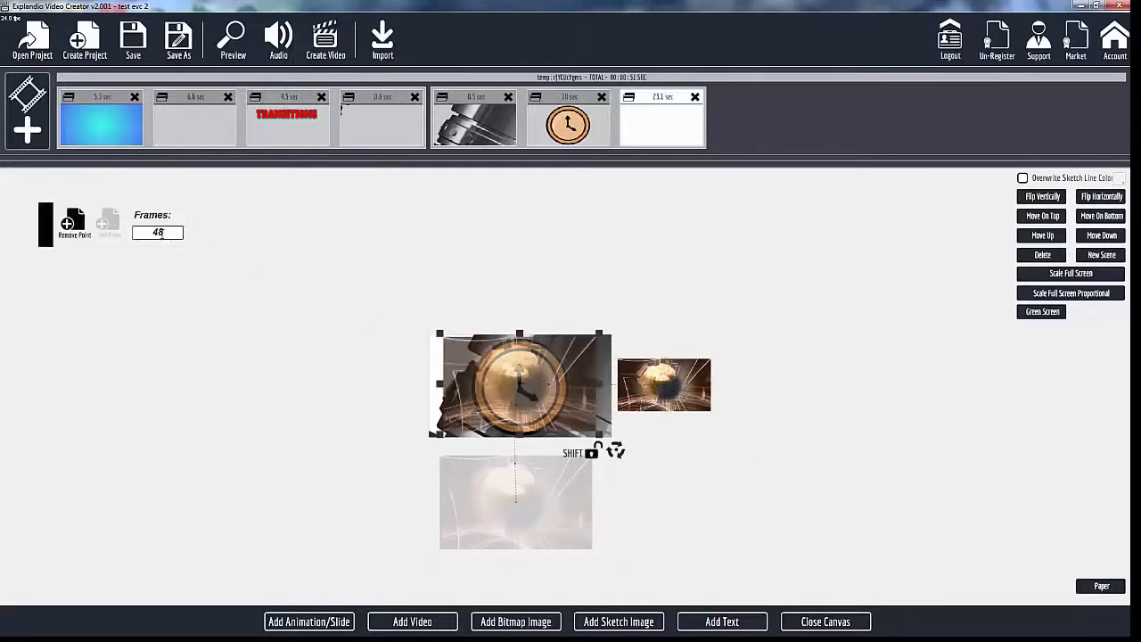
click(485, 510)
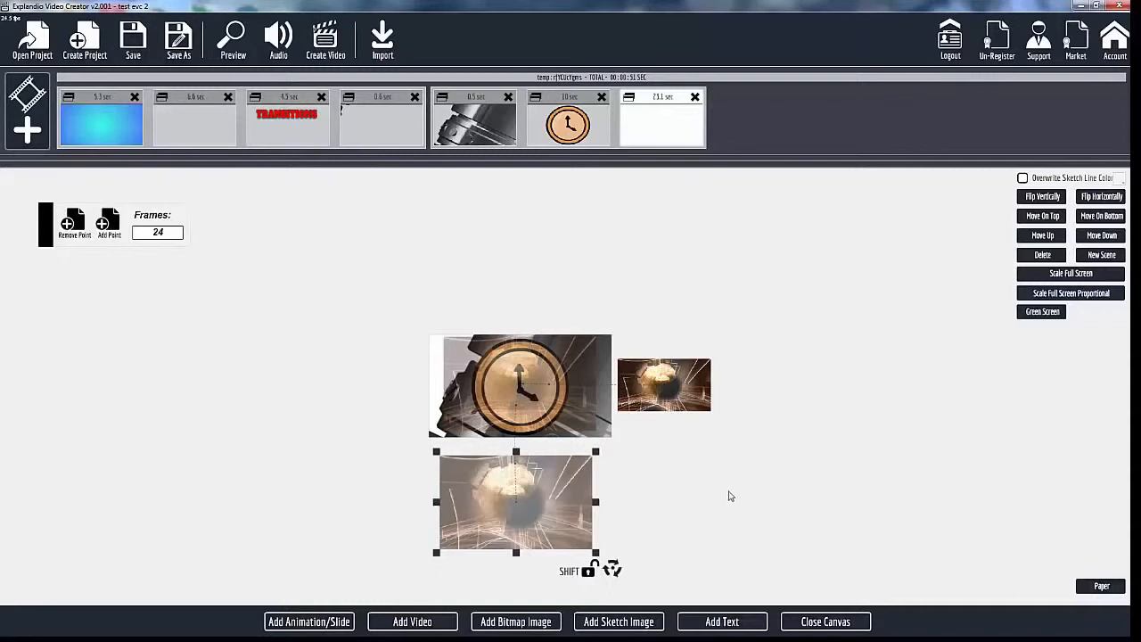
click(834, 623)
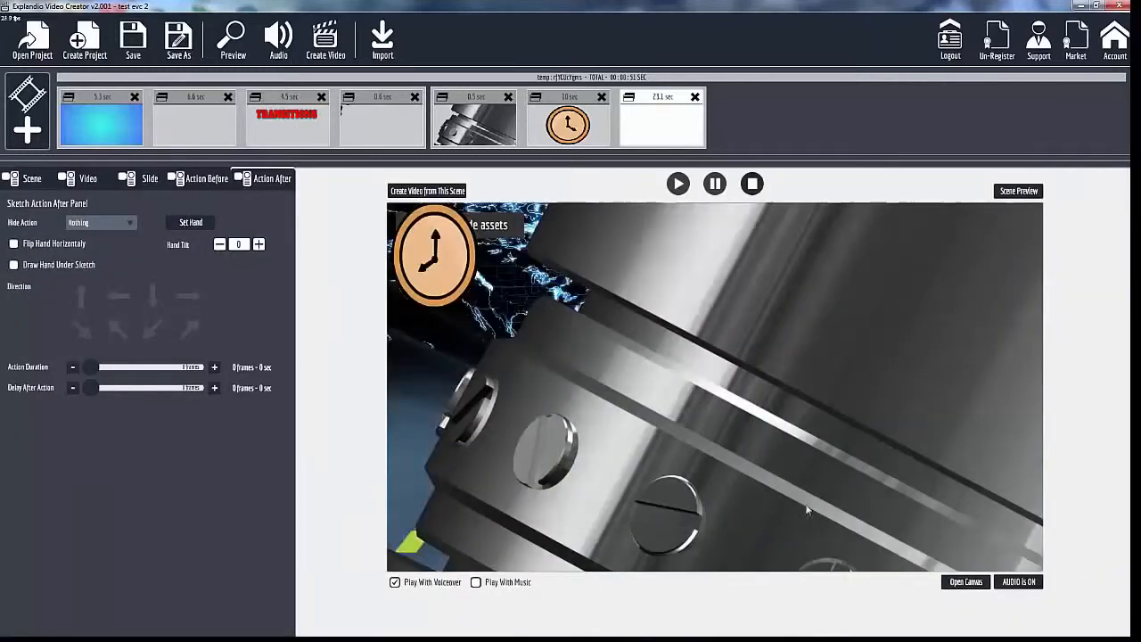
Reopen the canvas, try the green screen effect on the exploding sphere video, discard it, and close the canvas.
click(946, 581)
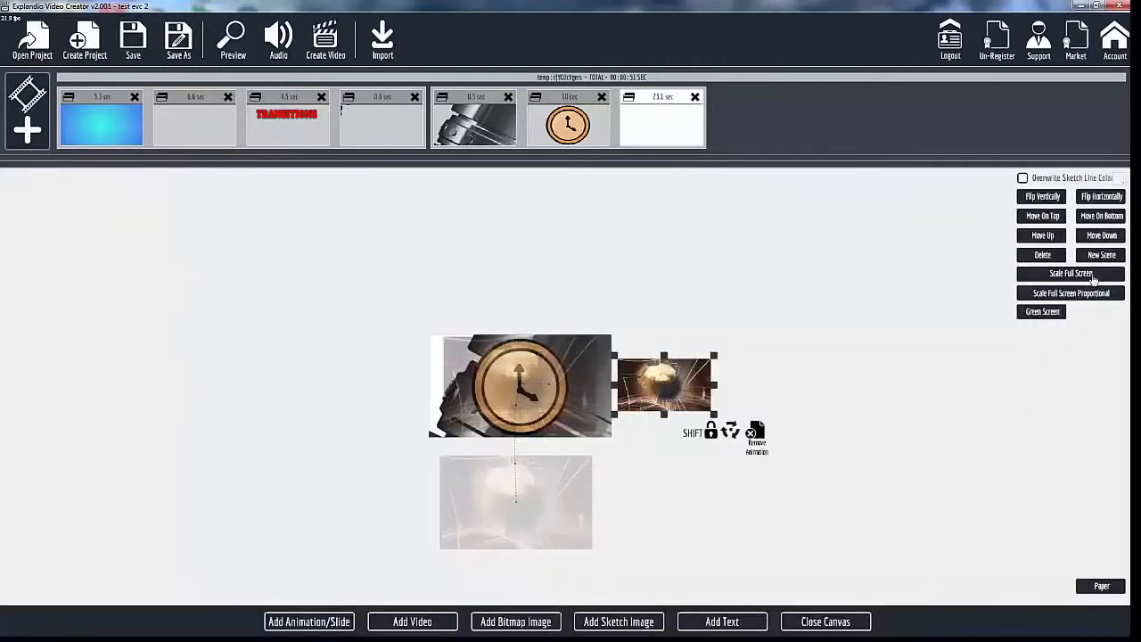
click(1043, 312)
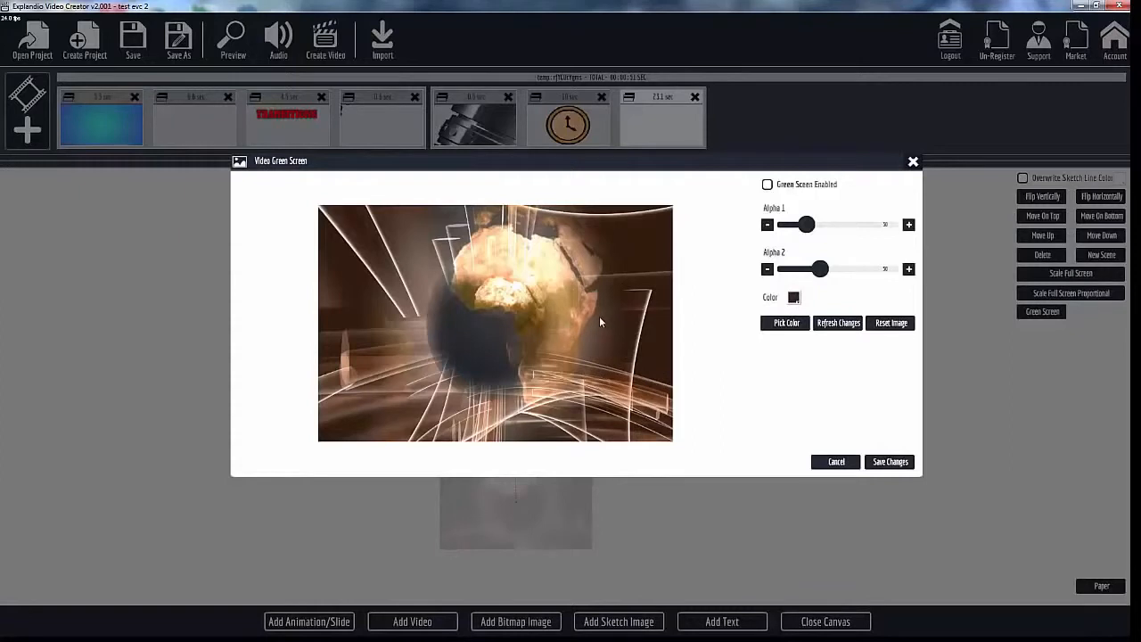
click(768, 186)
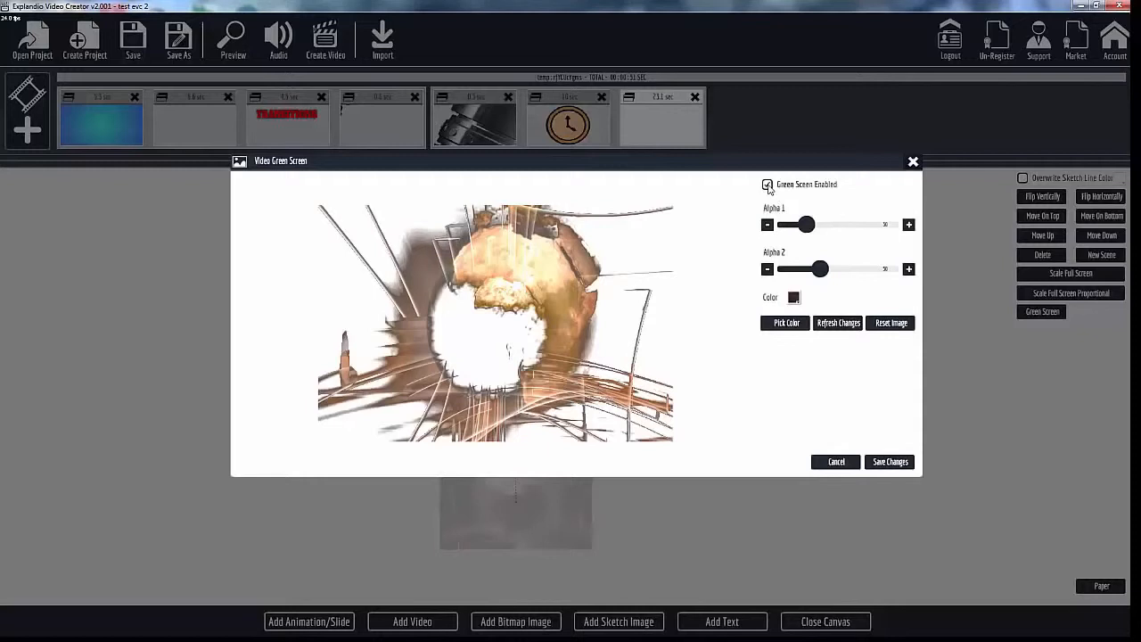
click(767, 184)
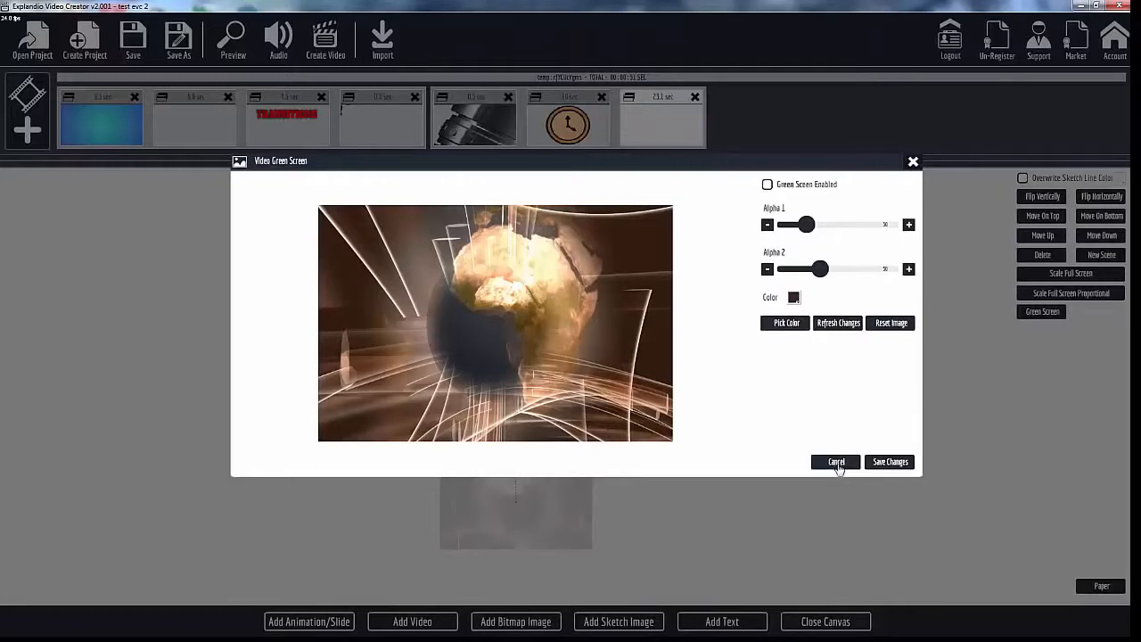
click(836, 461)
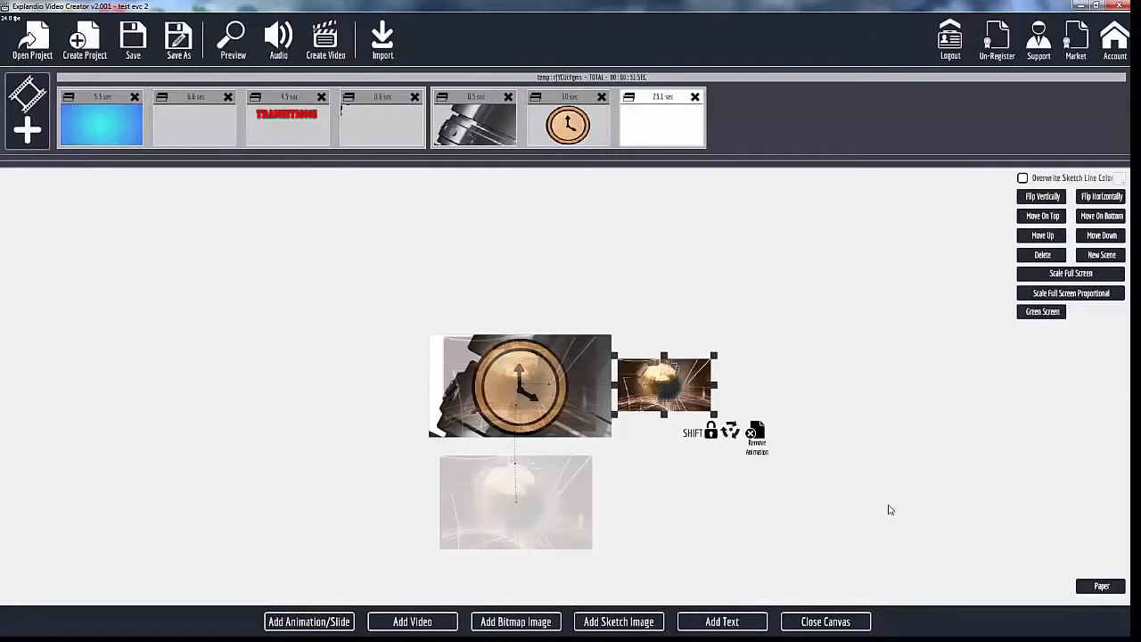
scroll(885, 460, down, 1)
scroll(885, 459, up, 5)
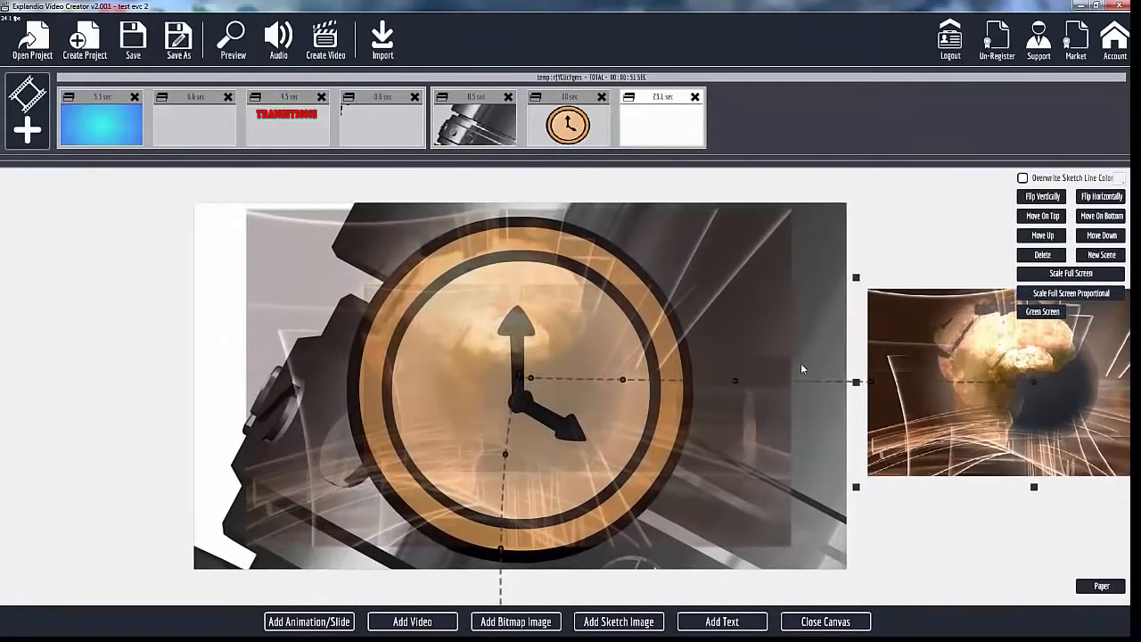
click(825, 621)
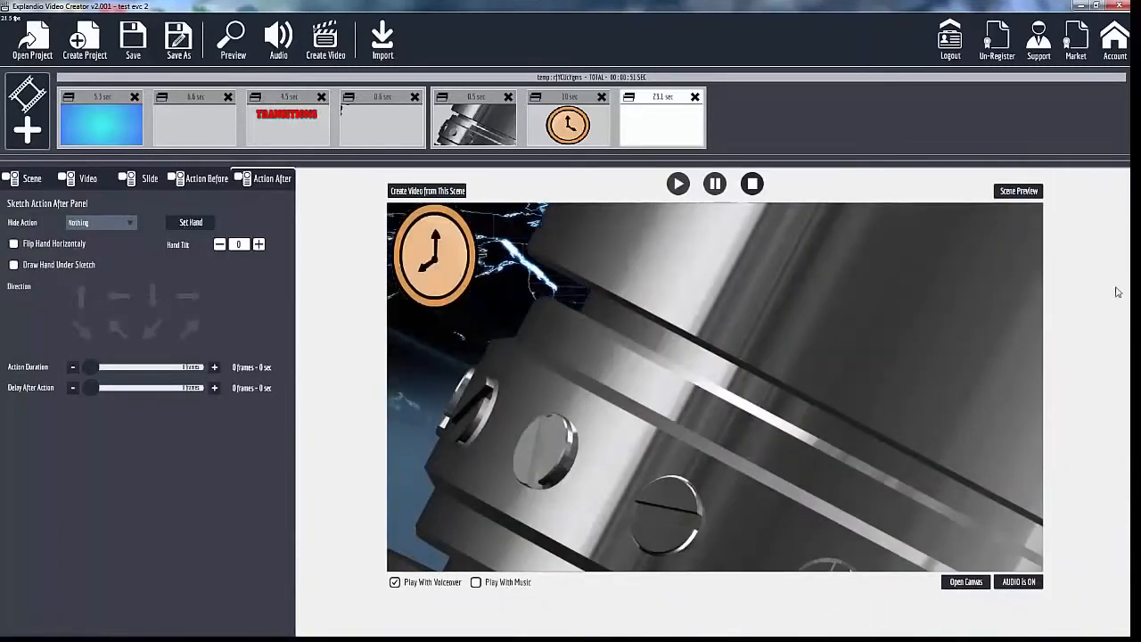
Switch to the media player window and play the video Animated Slides Test 1b from the beginning.
drag(1140, 60, 498, 122)
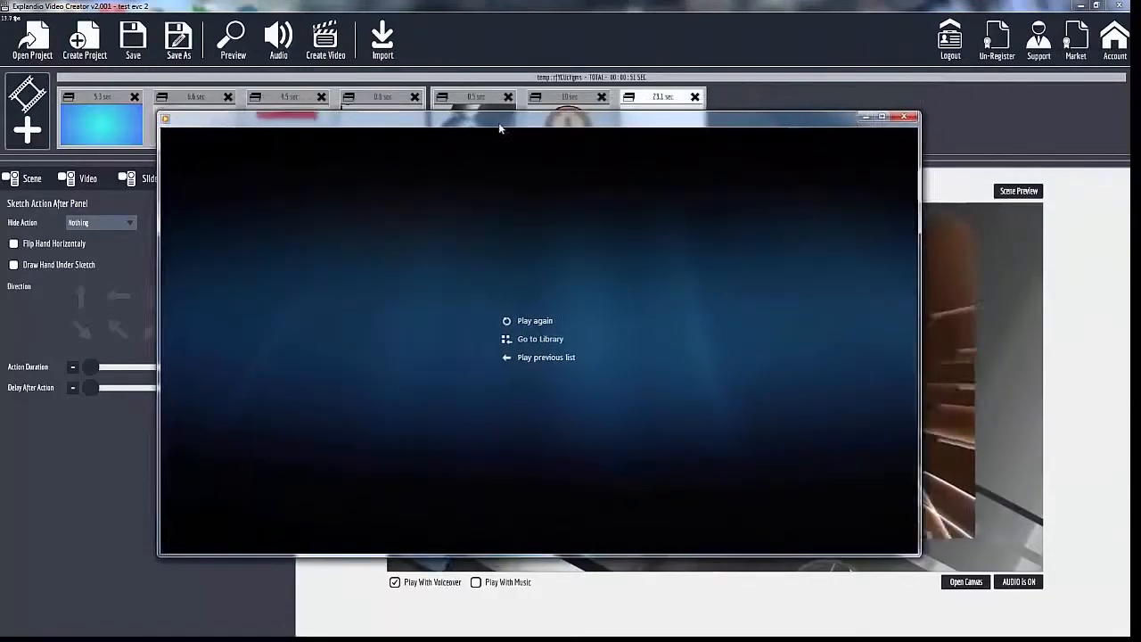
click(538, 544)
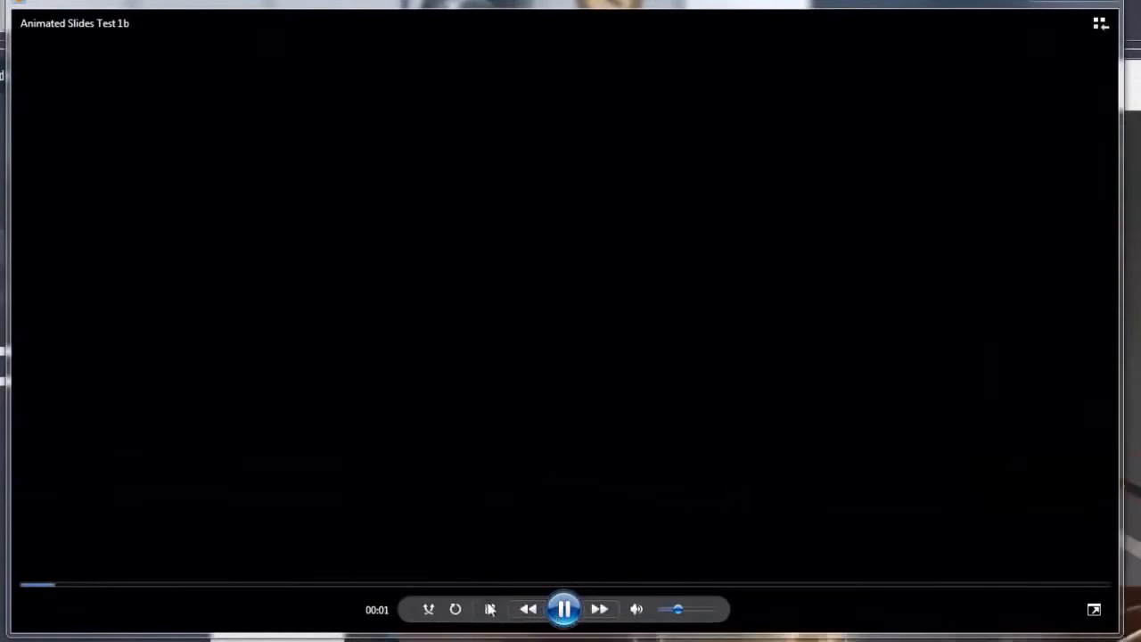
click(492, 610)
click(564, 609)
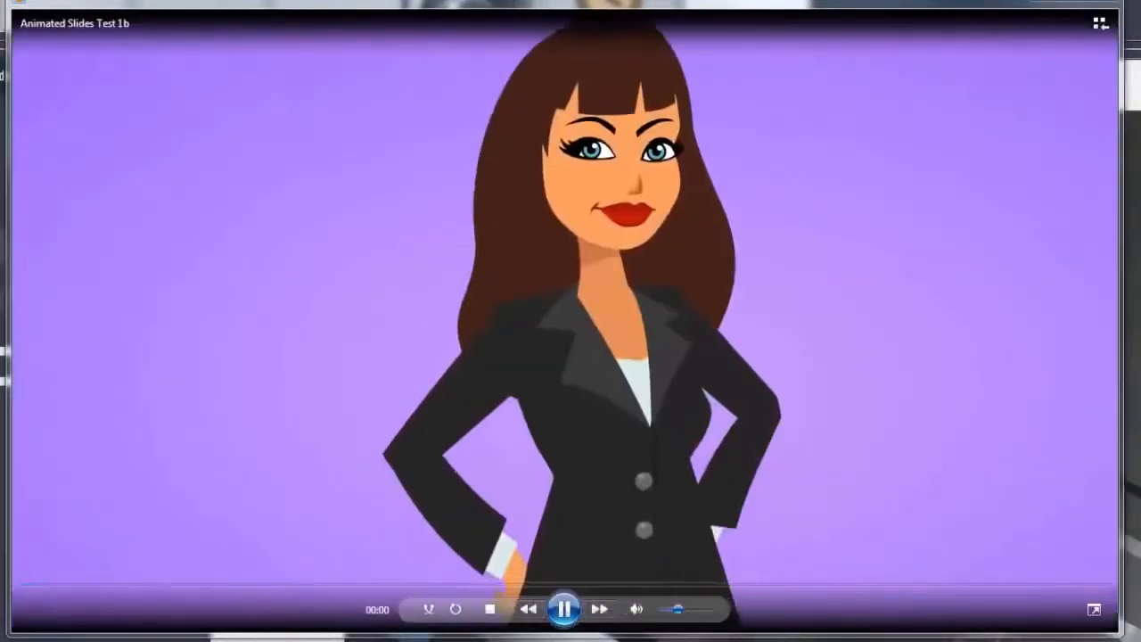